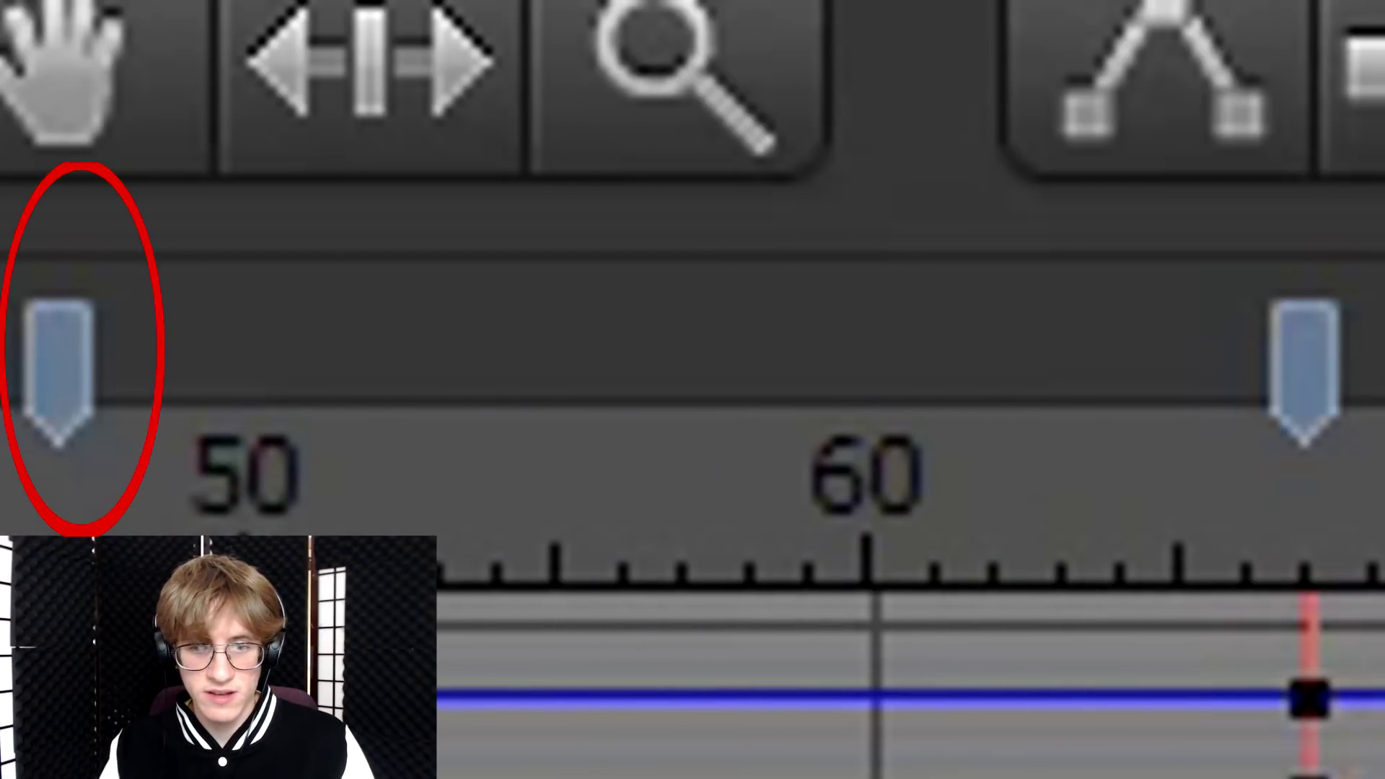
Step: Select the right-marker head keys, step between the two poses, and play the head turn once
click(1302, 360)
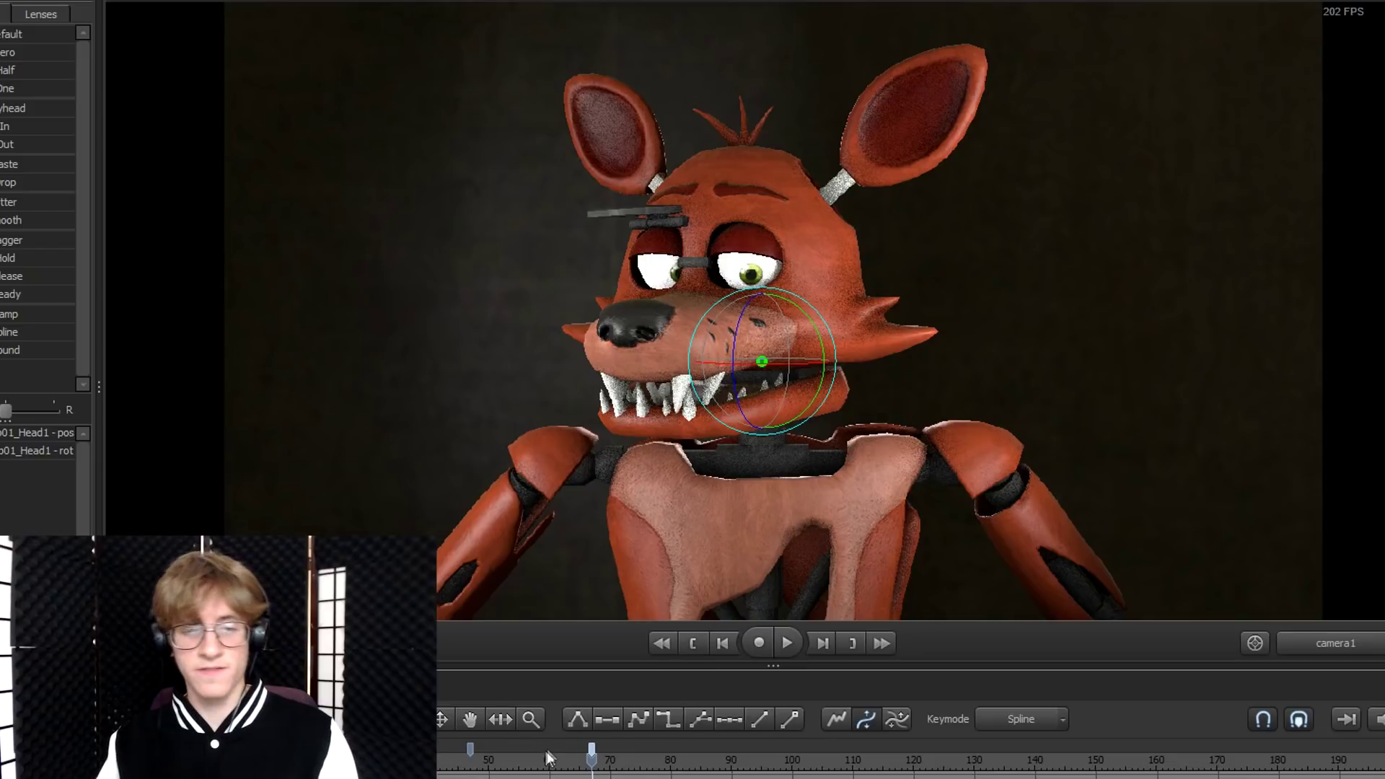
key(ctrl+z)
key(ctrl+y)
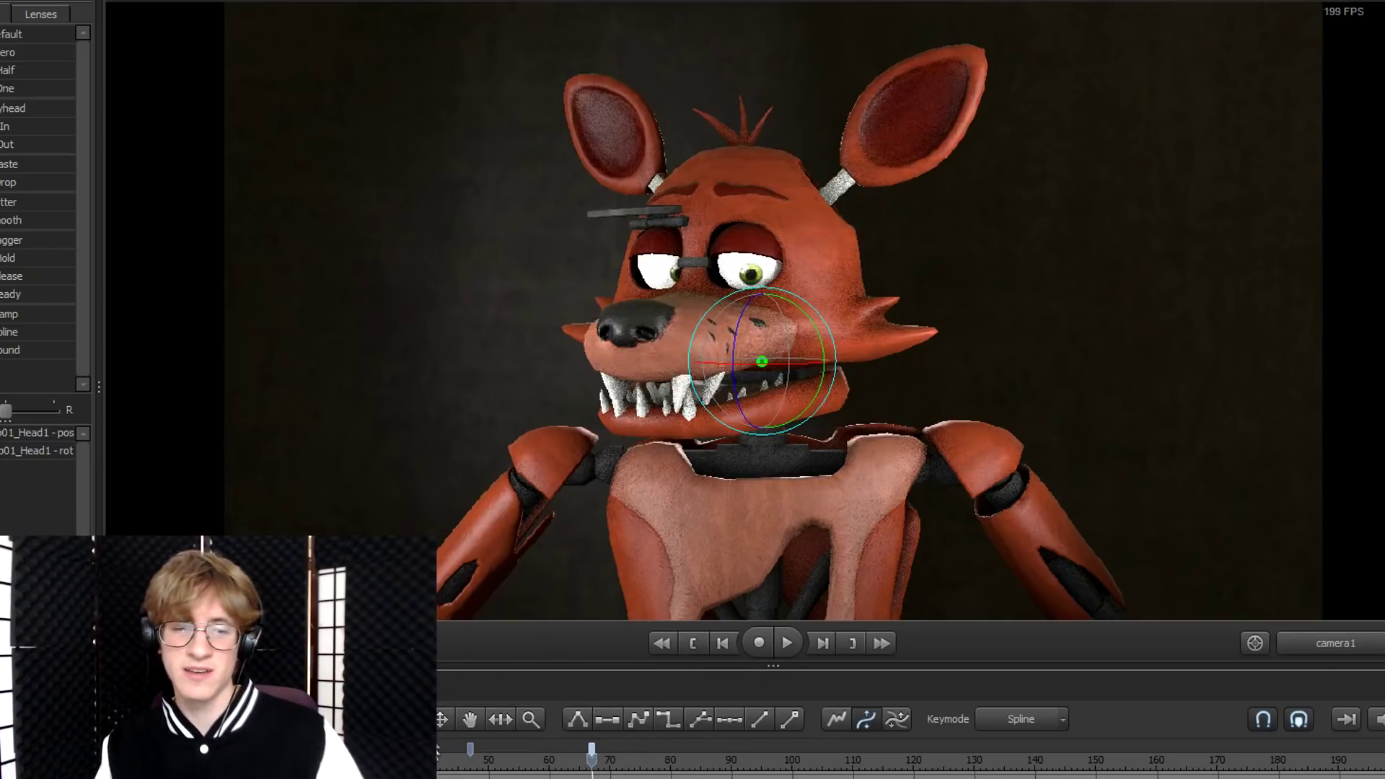
key(space)
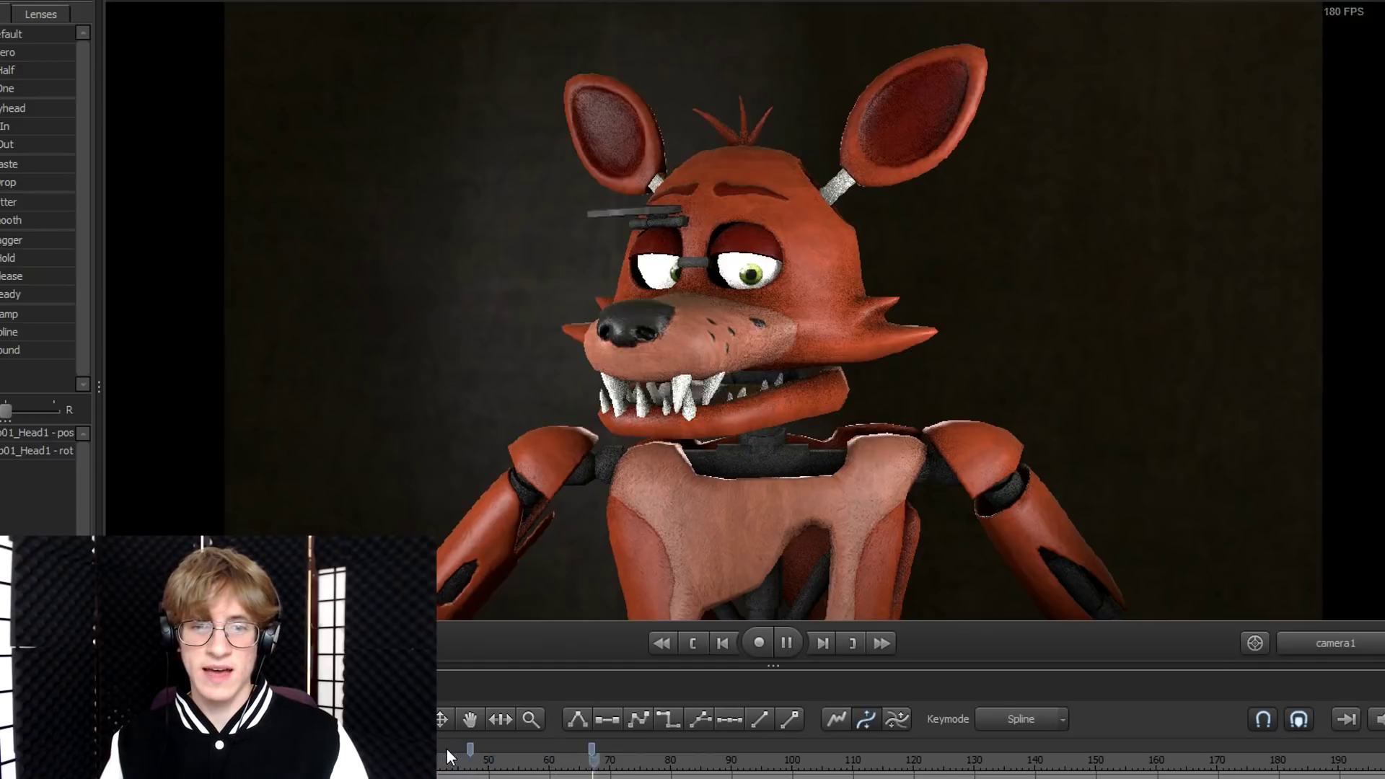
key(space)
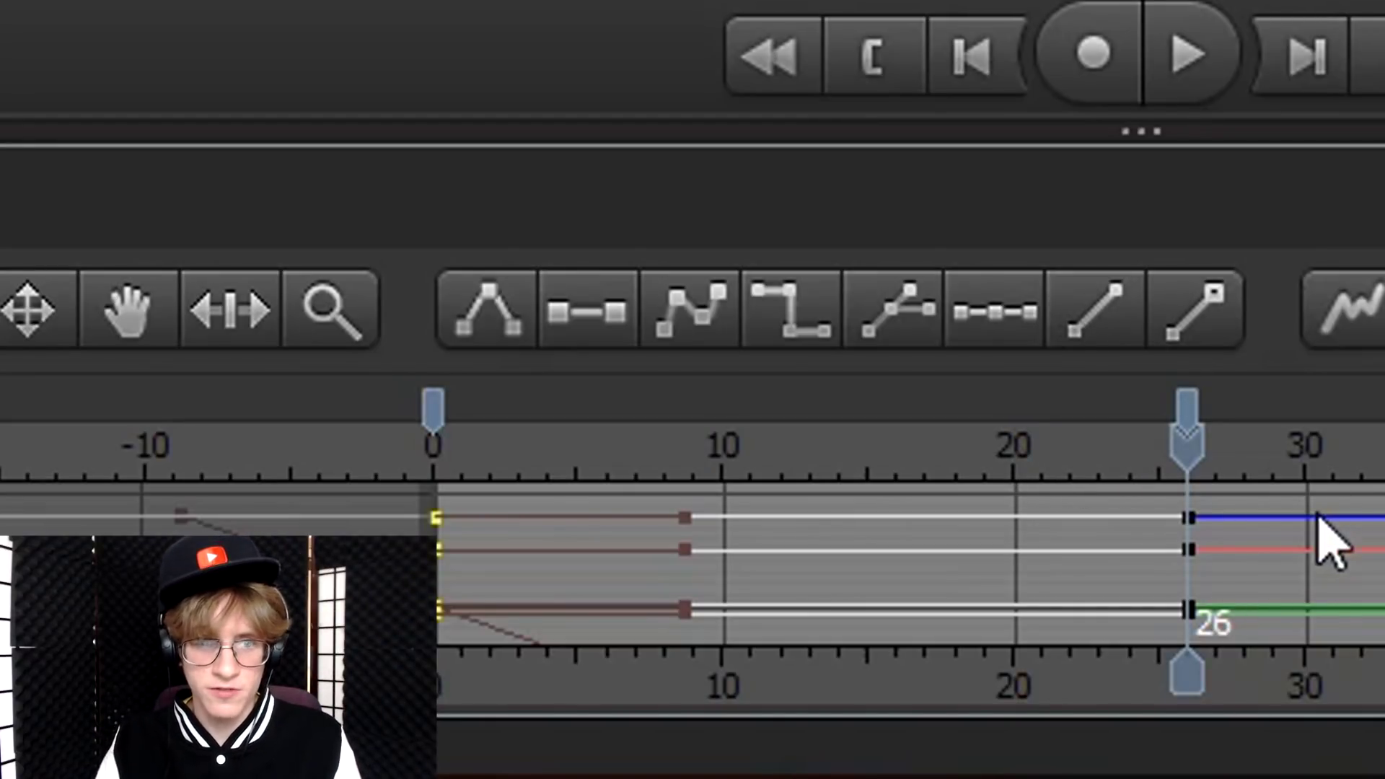
Step: Move the current time to frame 6, then select the head keys at frame 0 and frame 26
click(595, 433)
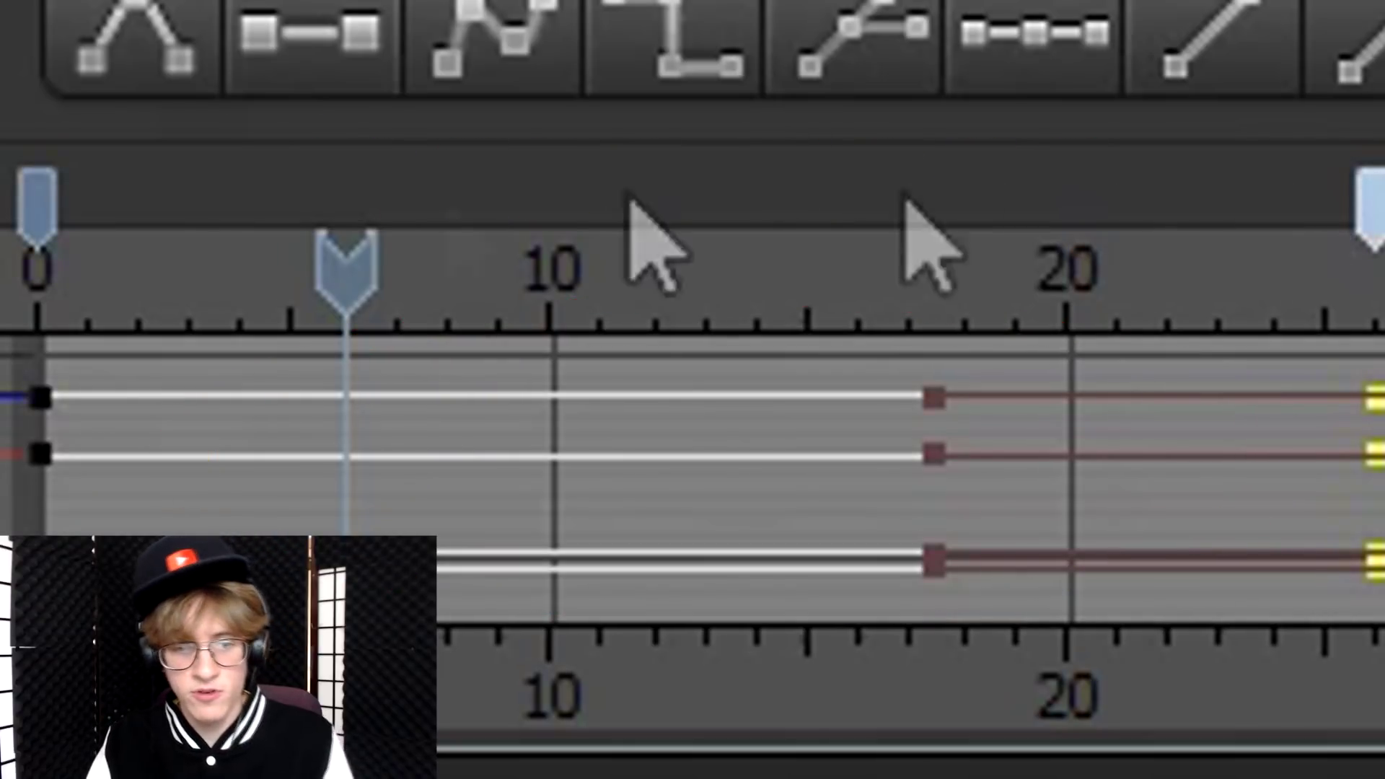
click(48, 197)
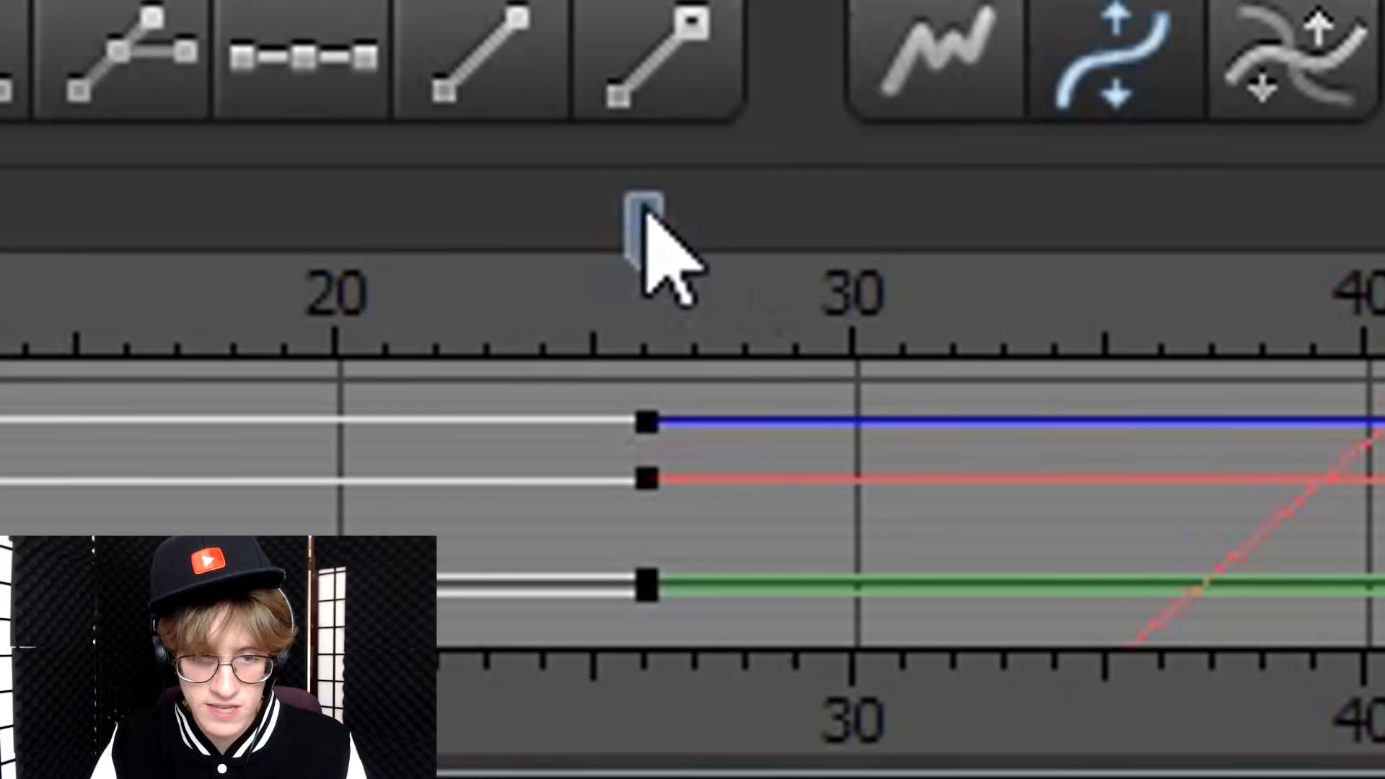
click(1377, 183)
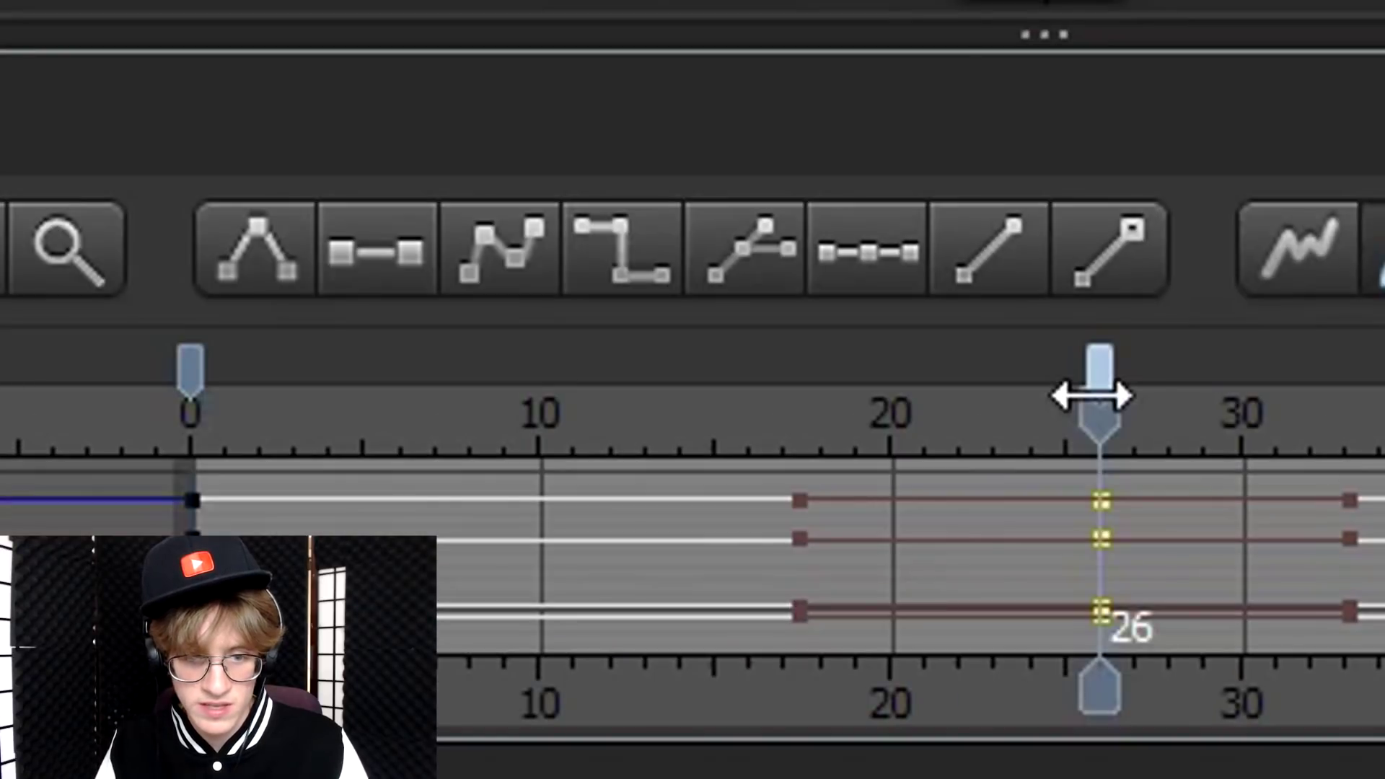
mouse_move(1092, 395)
mouse_down()
mouse_move(282, 408)
mouse_move(207, 439)
mouse_move(754, 439)
mouse_move(1068, 484)
mouse_move(1384, 433)
mouse_move(1384, 407)
mouse_up()
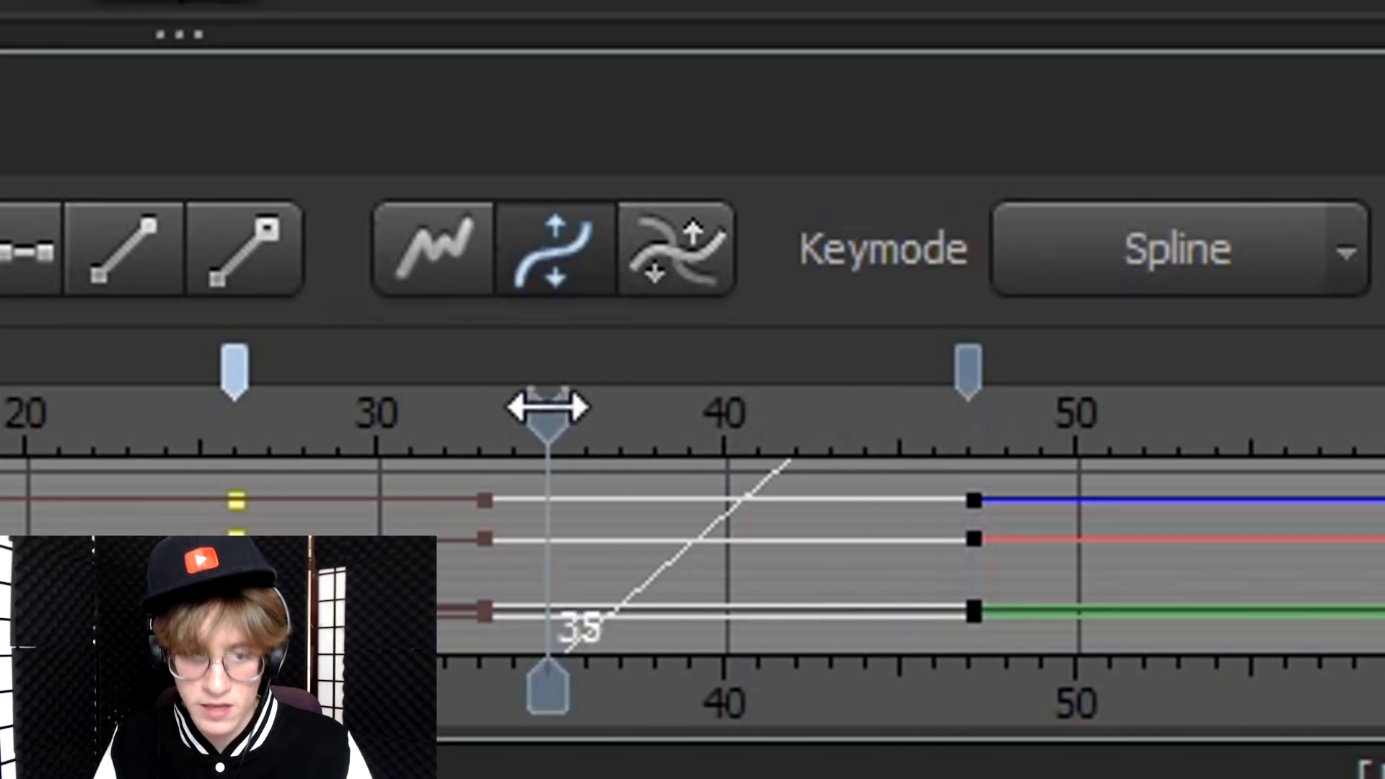
mouse_move(548, 408)
mouse_down()
mouse_move(280, 423)
mouse_move(232, 464)
mouse_up()
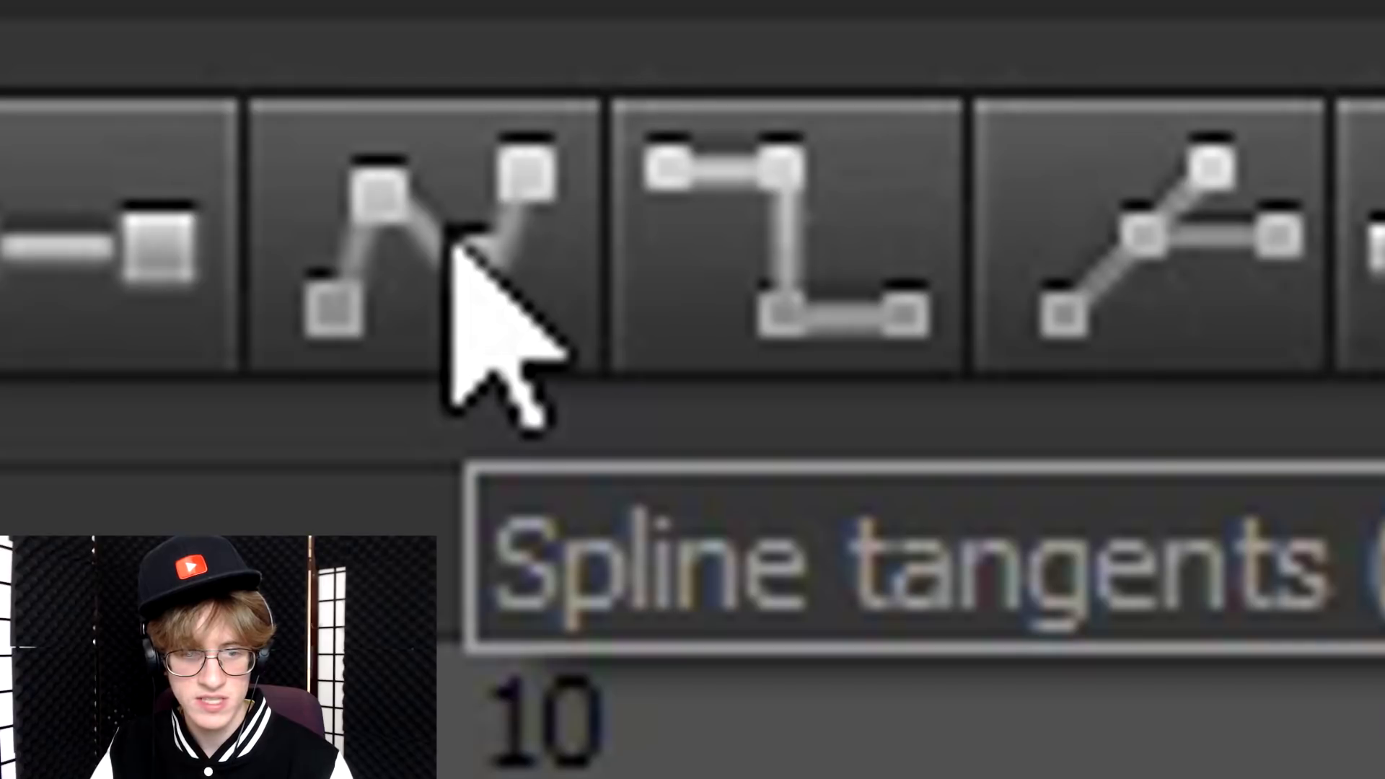
Step: Switch the selected head keys to spline tangents and play the smoothed turn twice
click(454, 249)
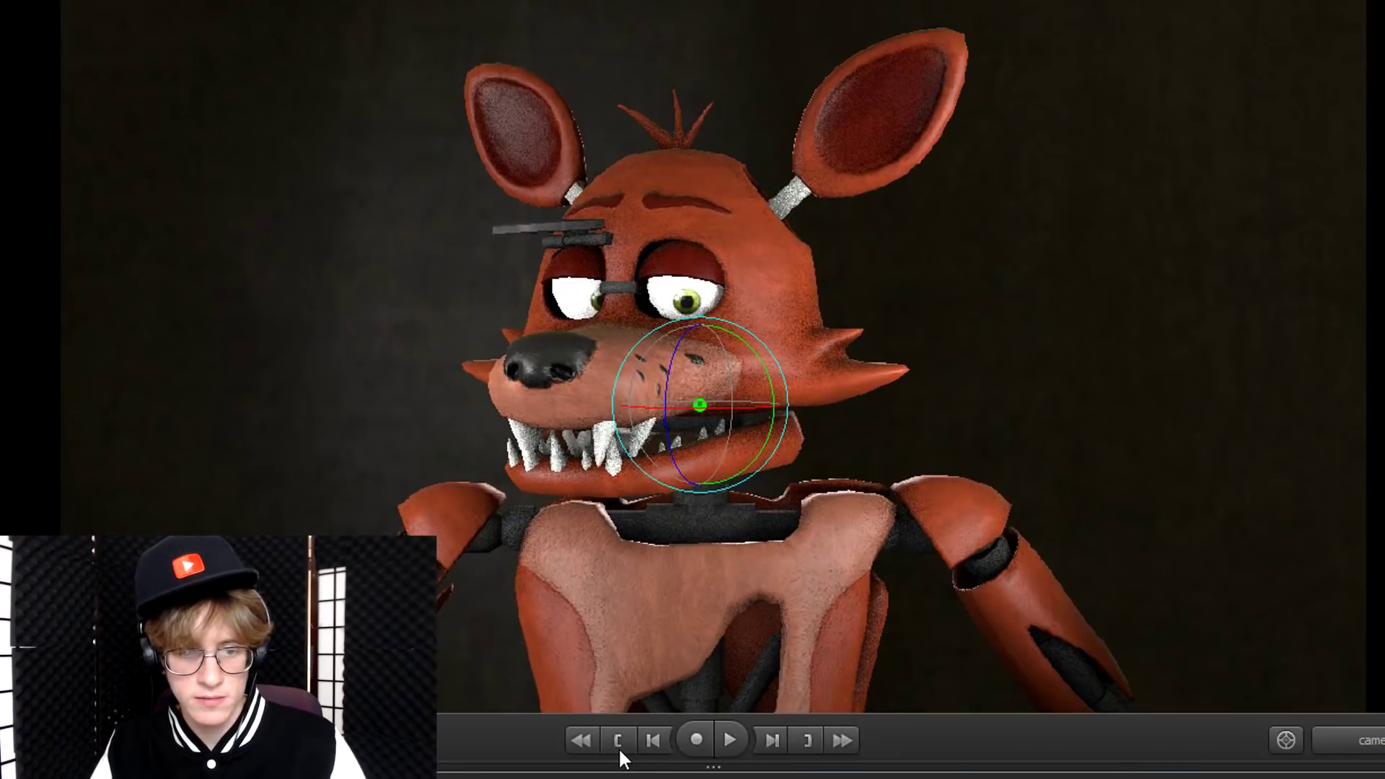
key(space)
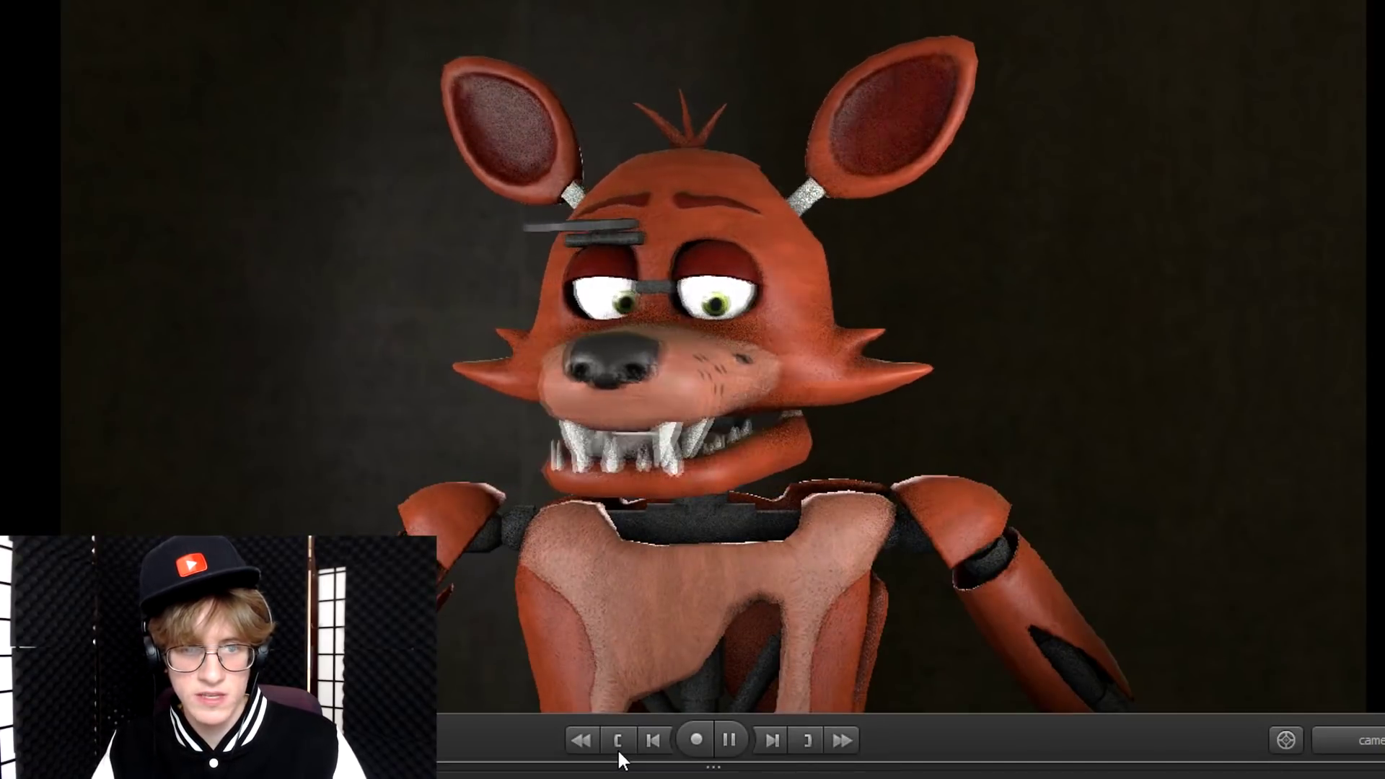
key(space)
key(space)
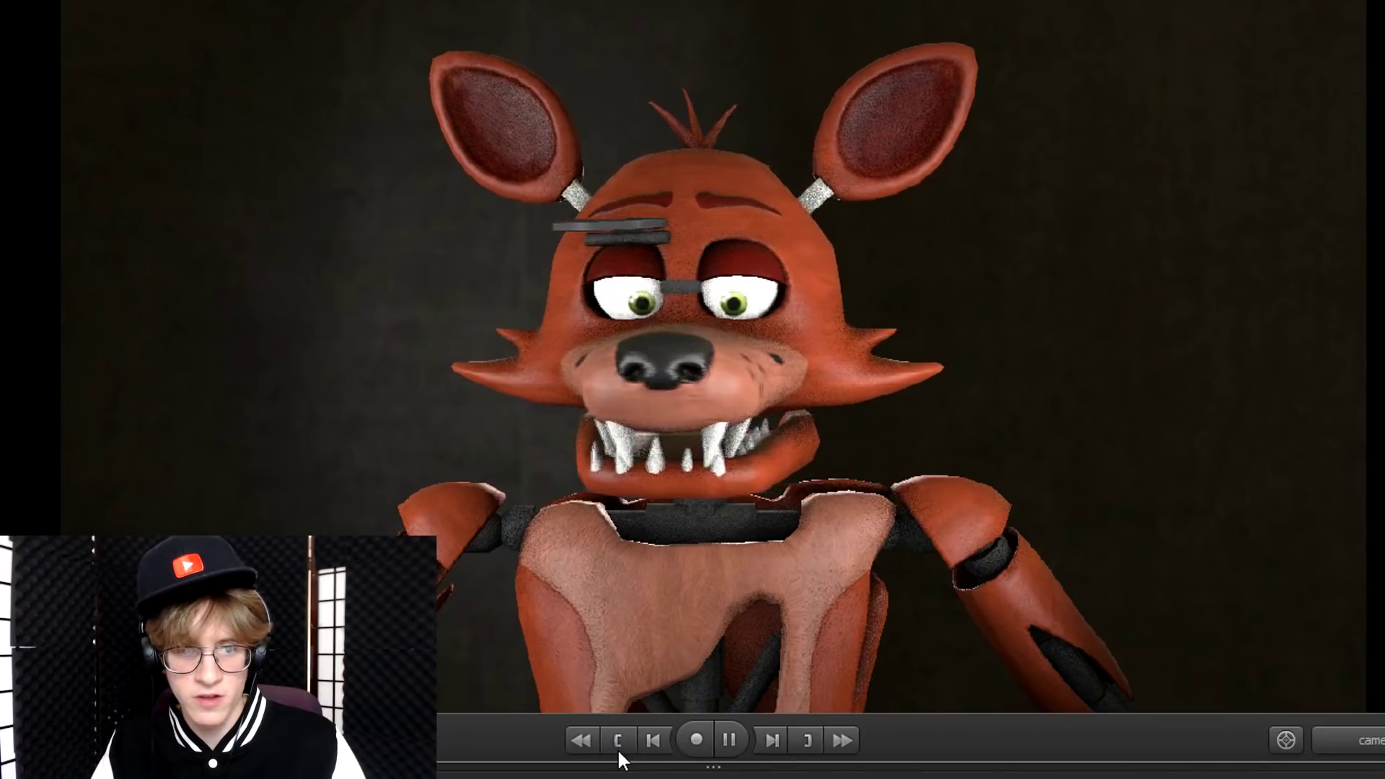
key(space)
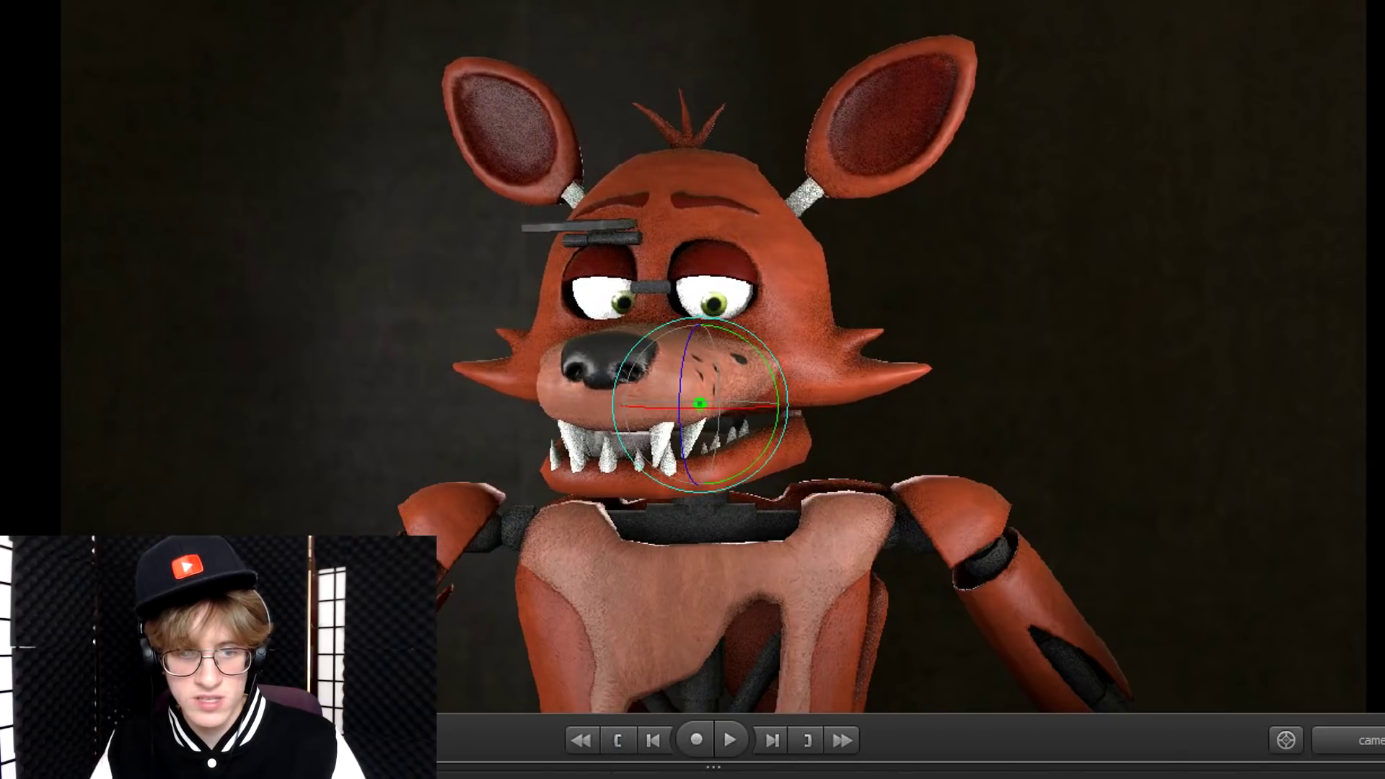
Step: Replay the smoothed head turn several times, rewinding to the first frame between runs
key(space)
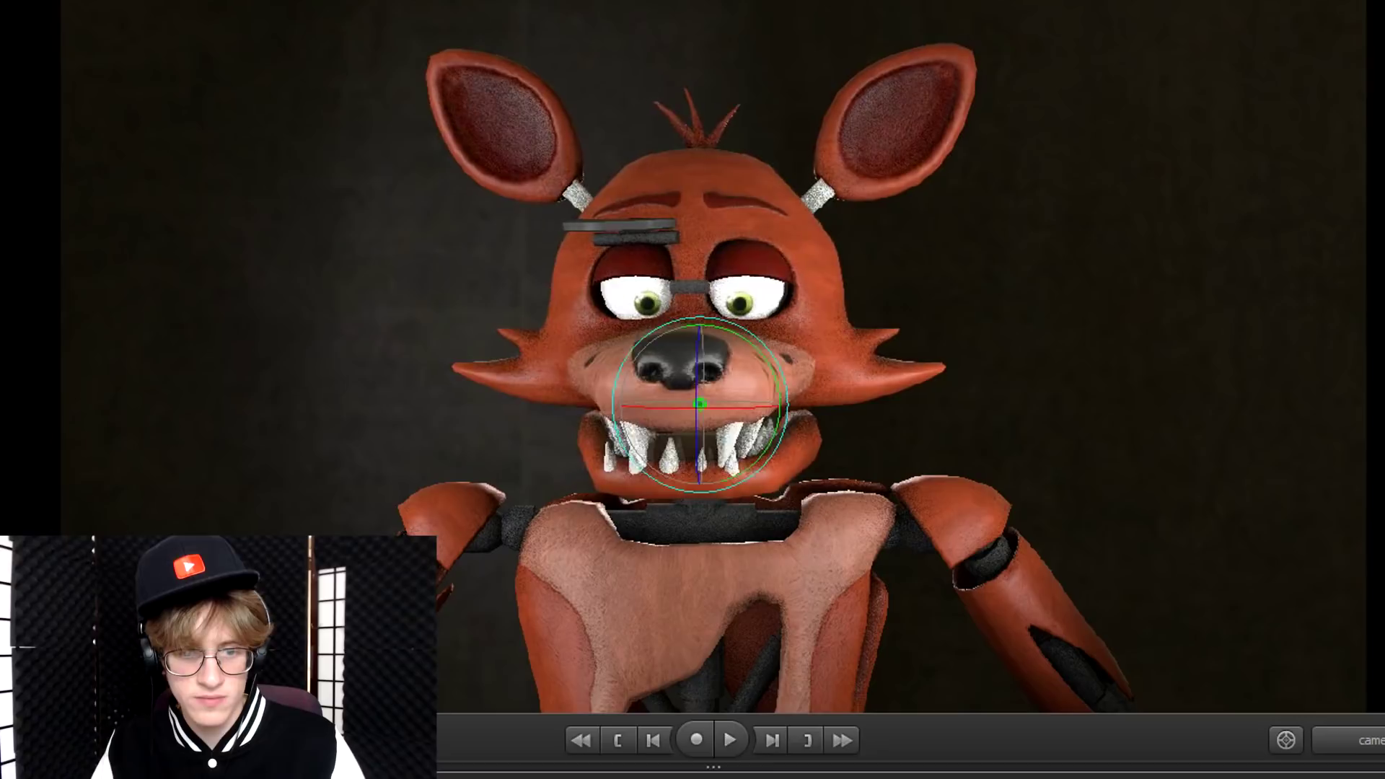
key(space)
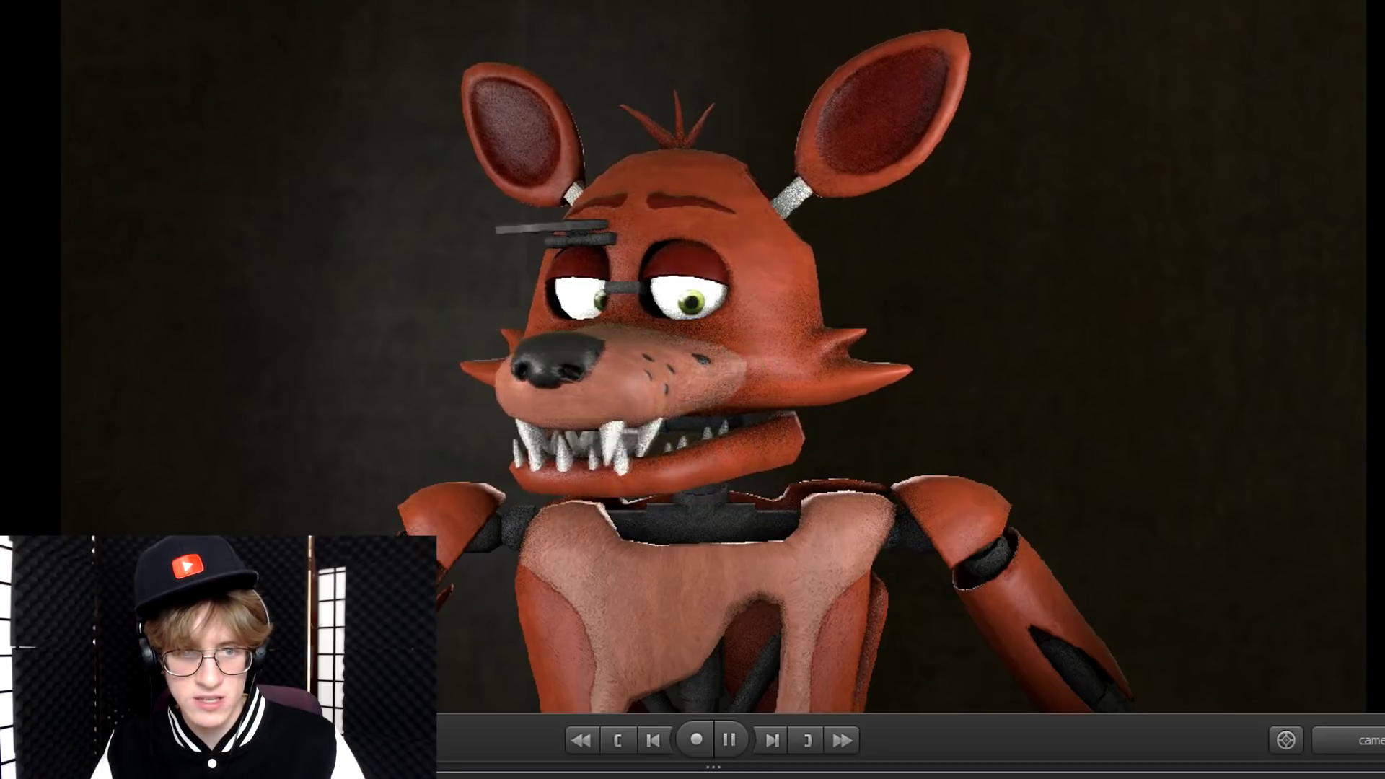
key(space)
key(space)
key(space)
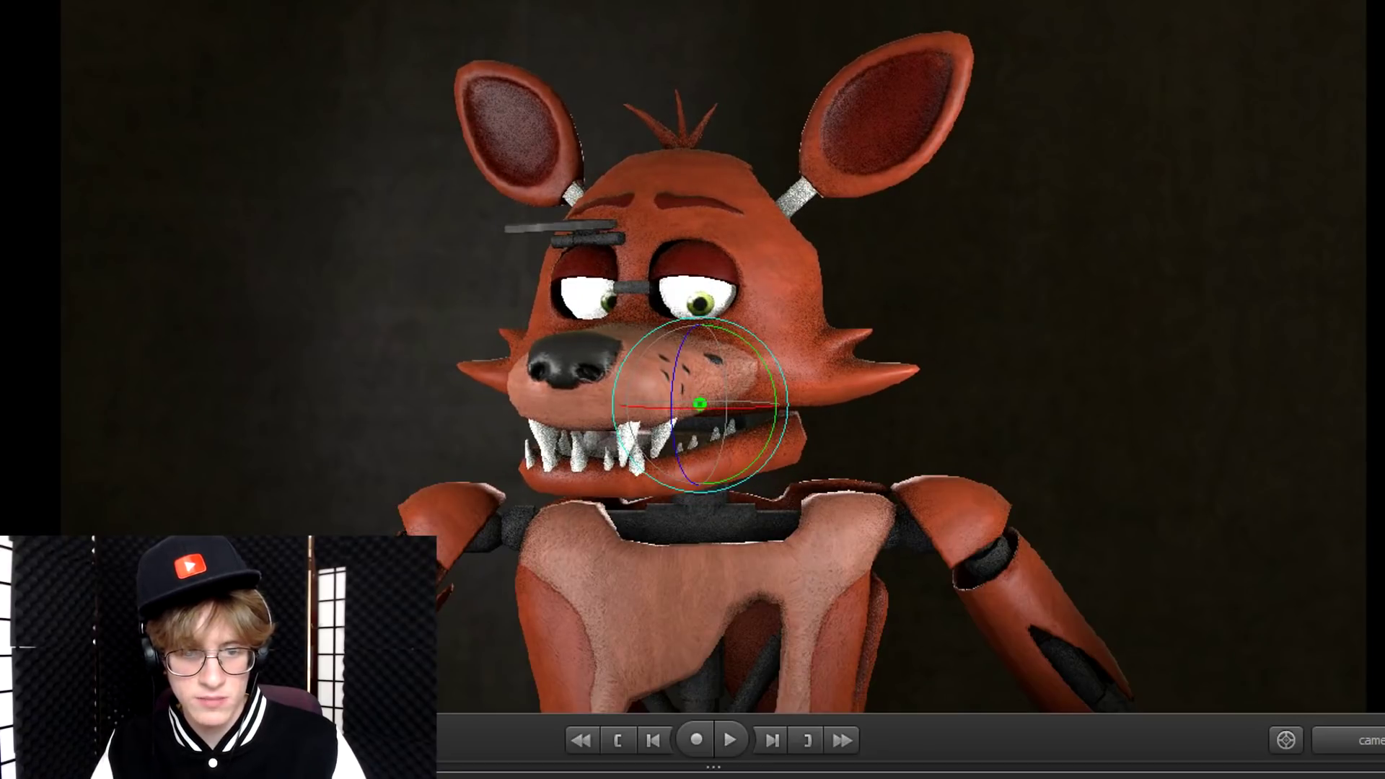
key(space)
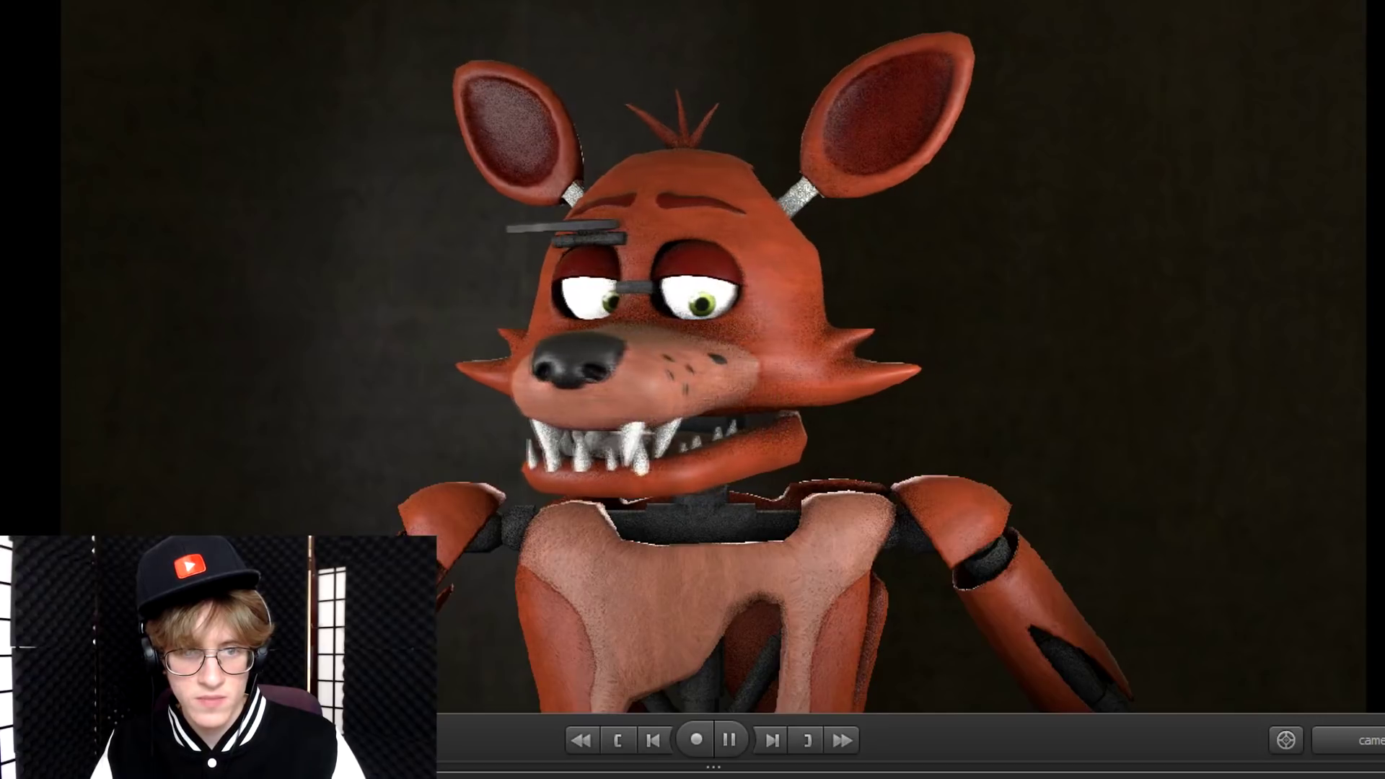
key(space)
key(space)
key(space)
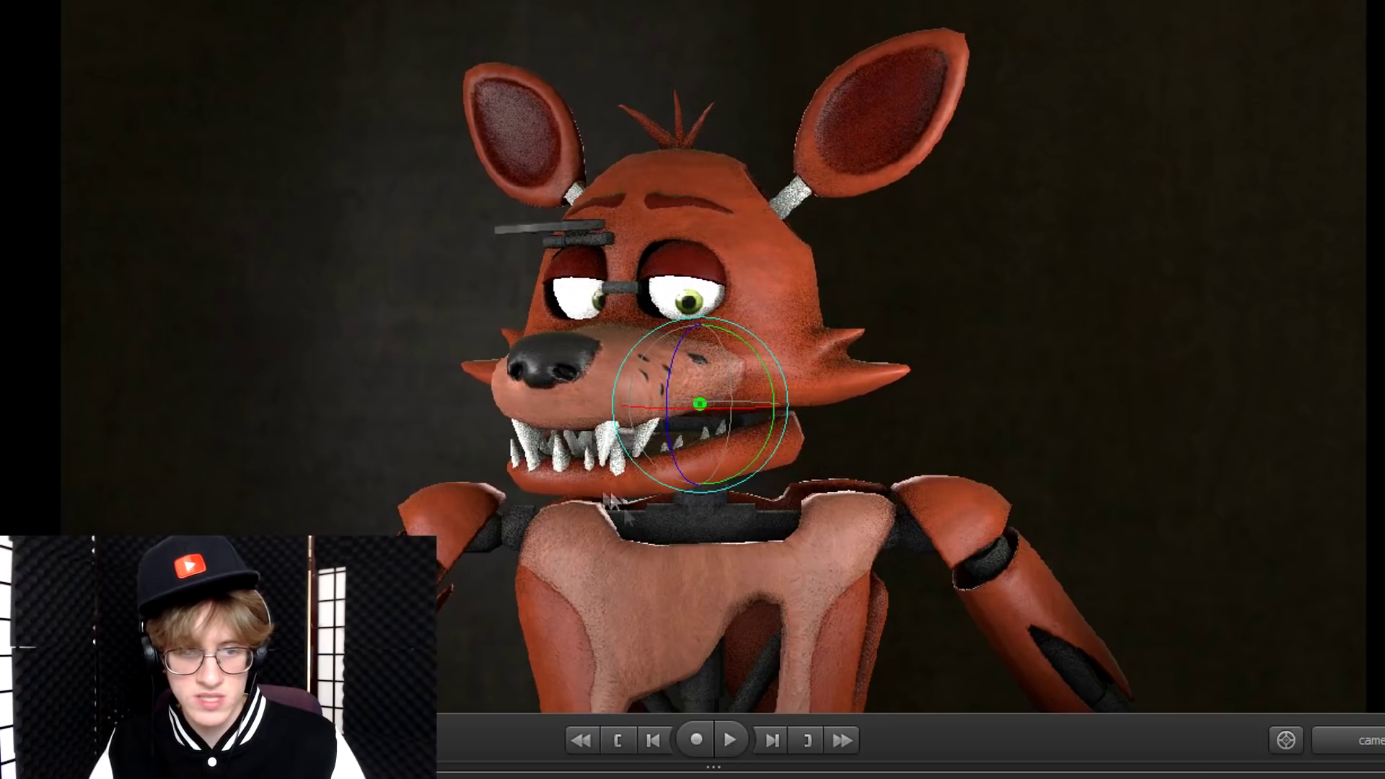
click(609, 734)
key(space)
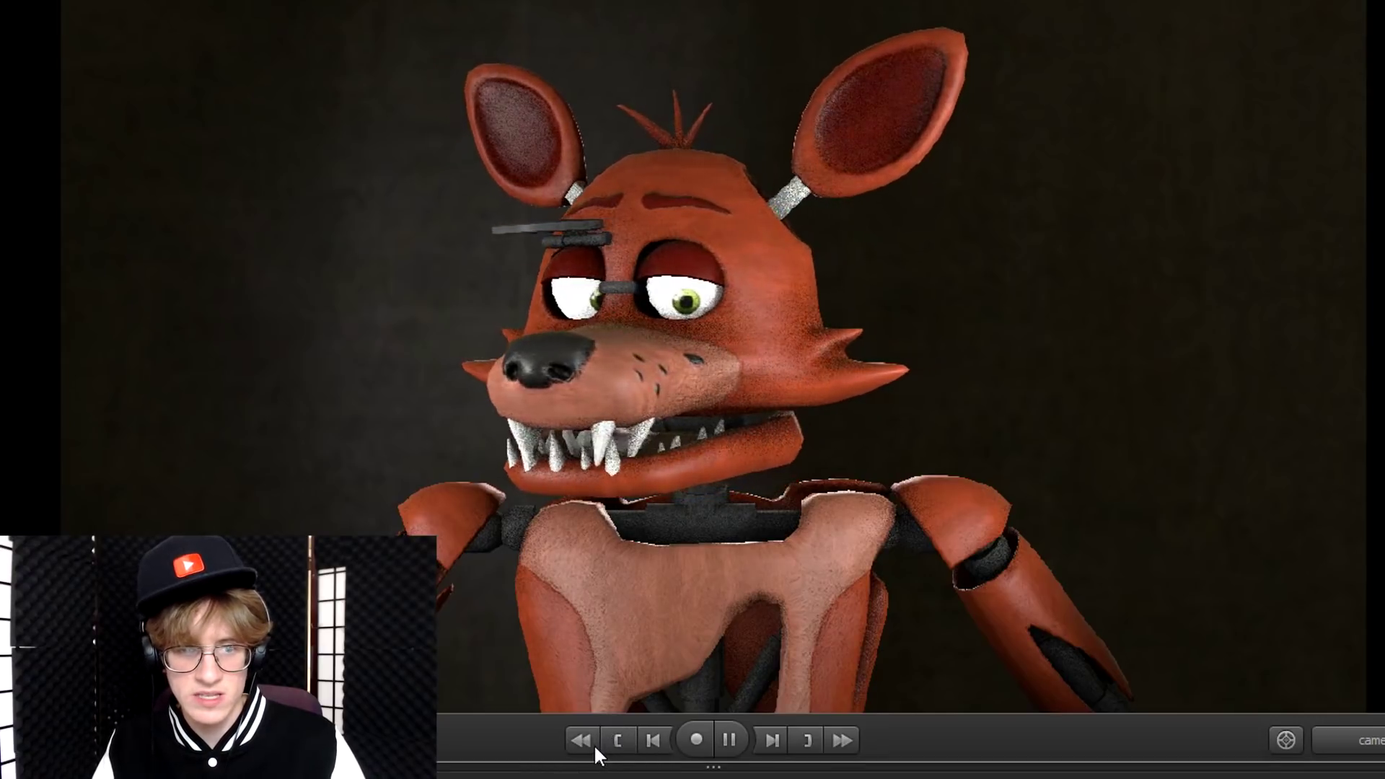
key(space)
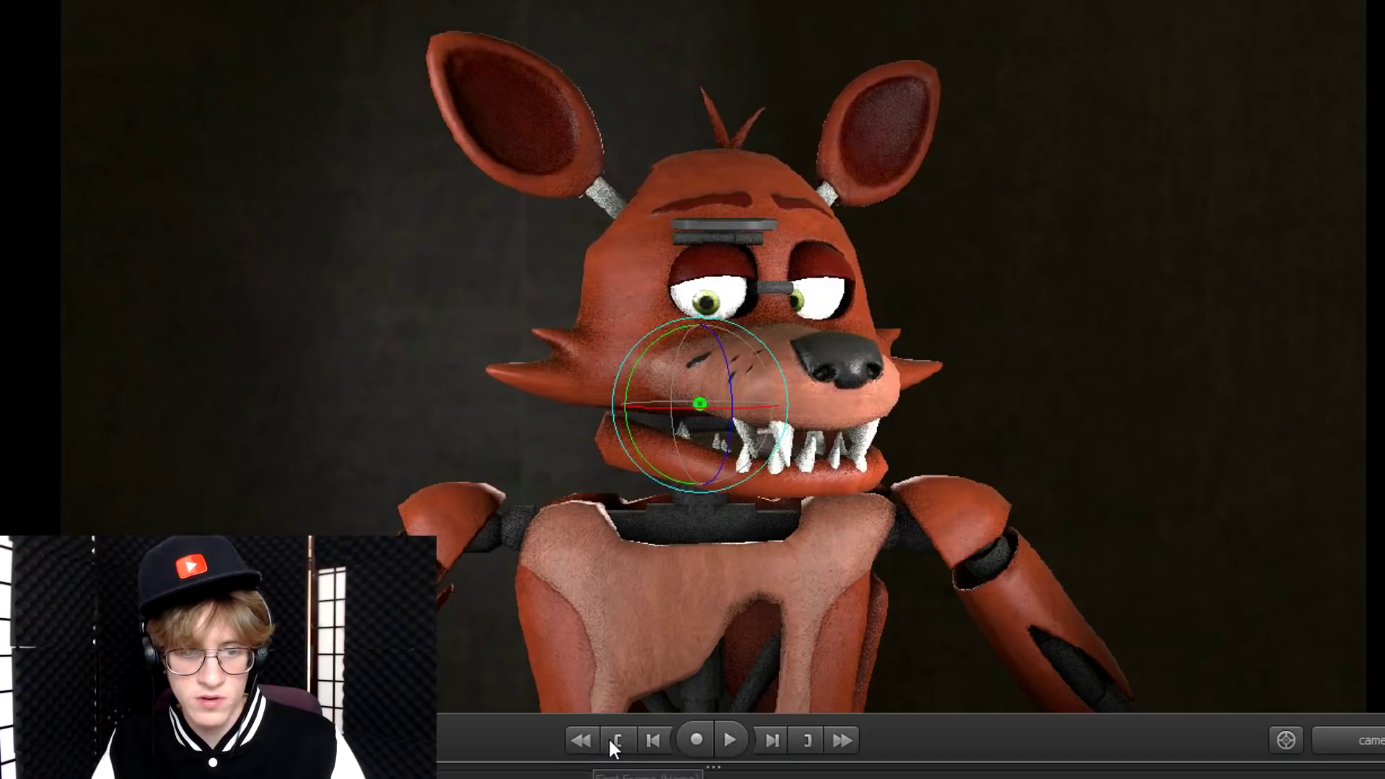
click(609, 736)
key(space)
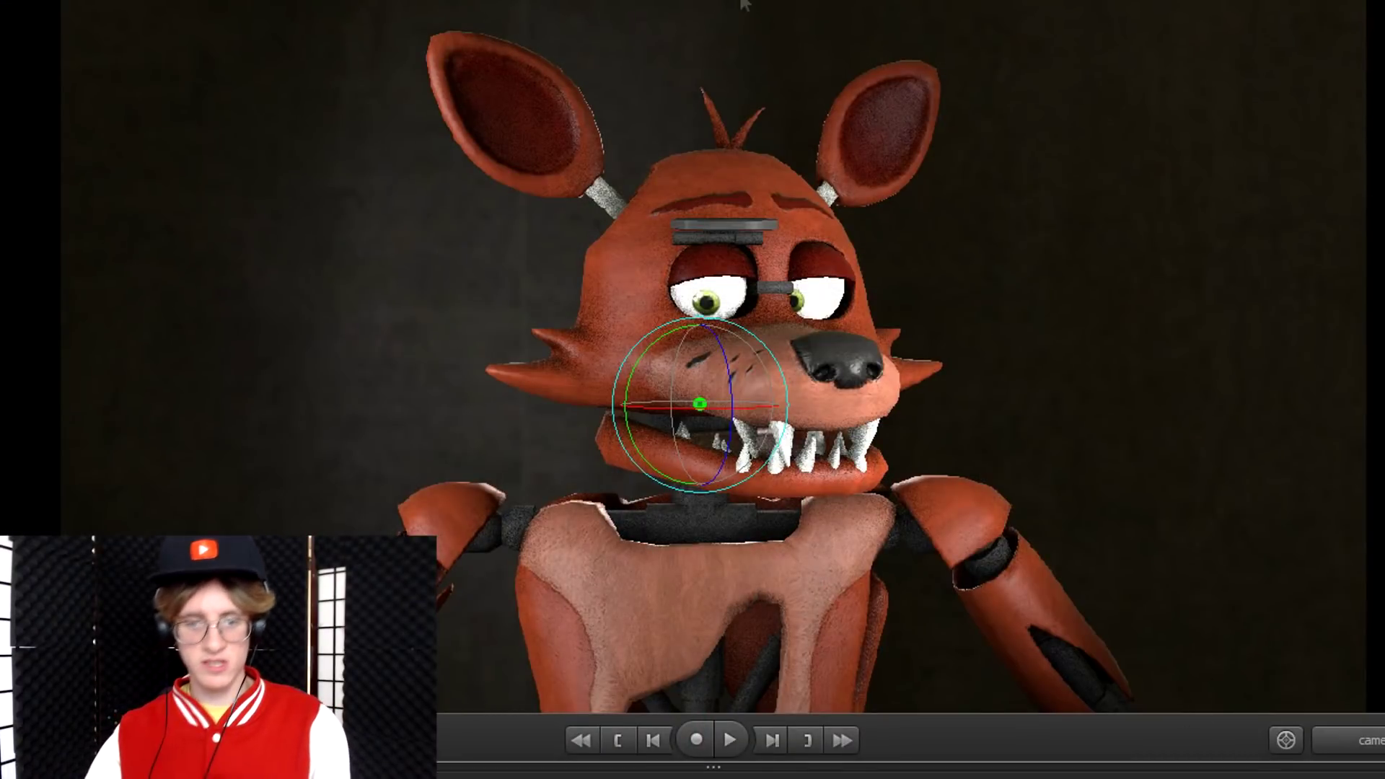
Step: Replay the head turn, drag the current time back to frame 0, and switch the timeline to the motion editor
key(ctrl+z)
key(ctrl+z)
key(space)
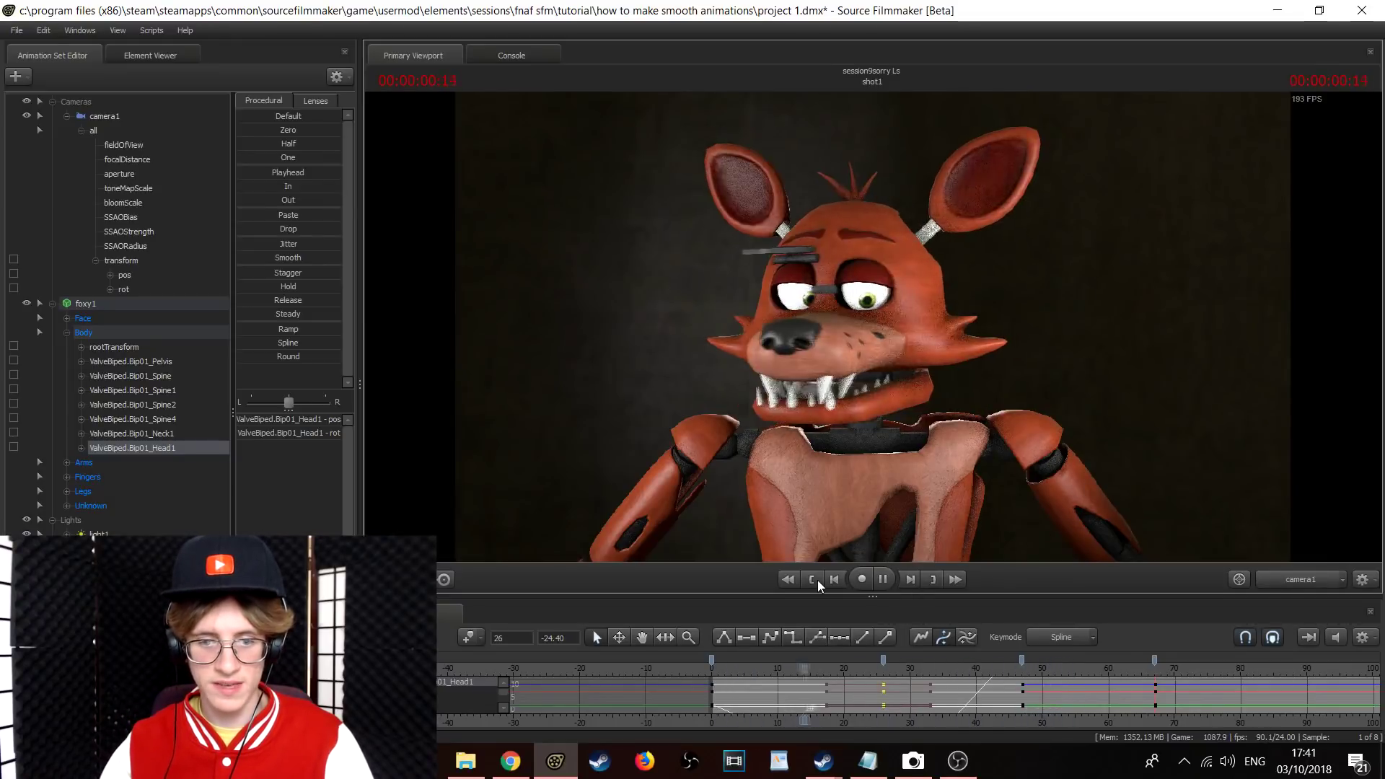
key(space)
drag(884, 655, 426, 642)
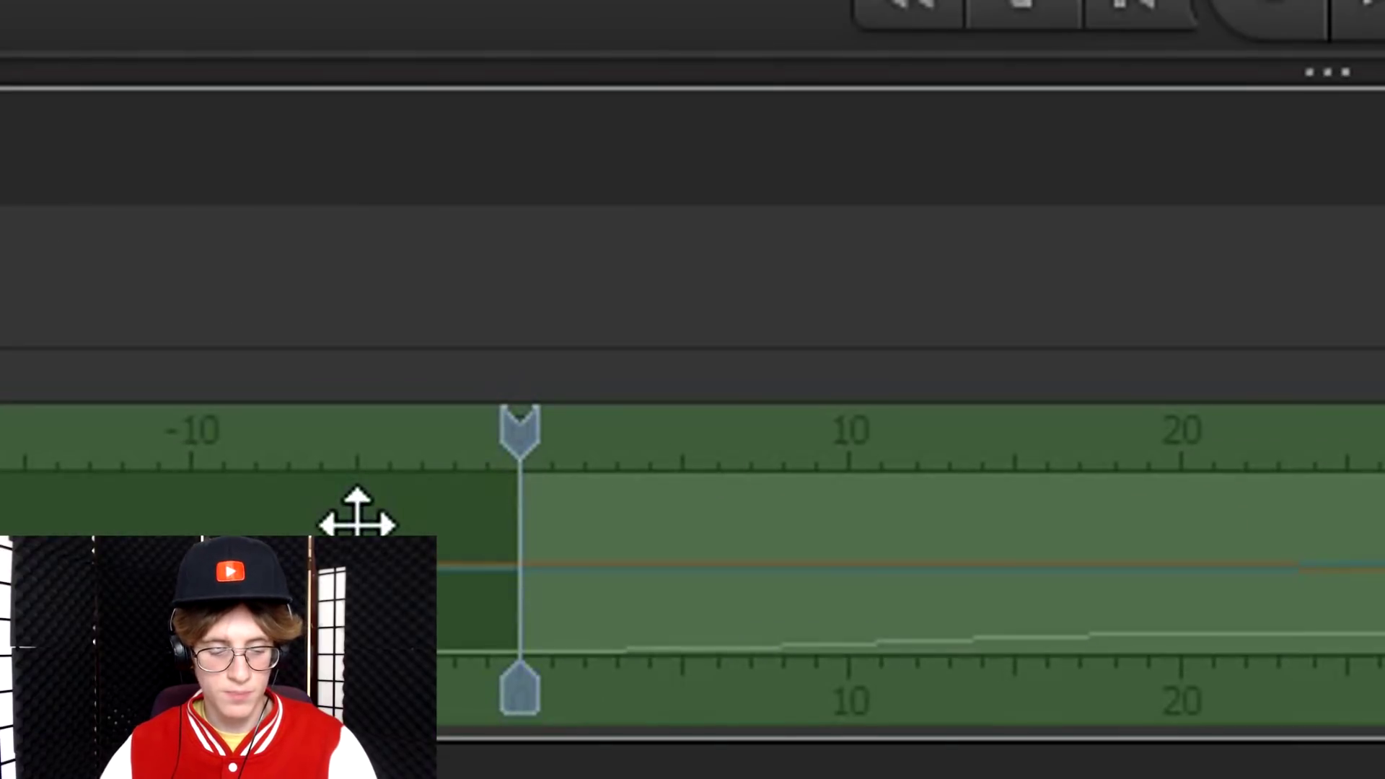
key(m)
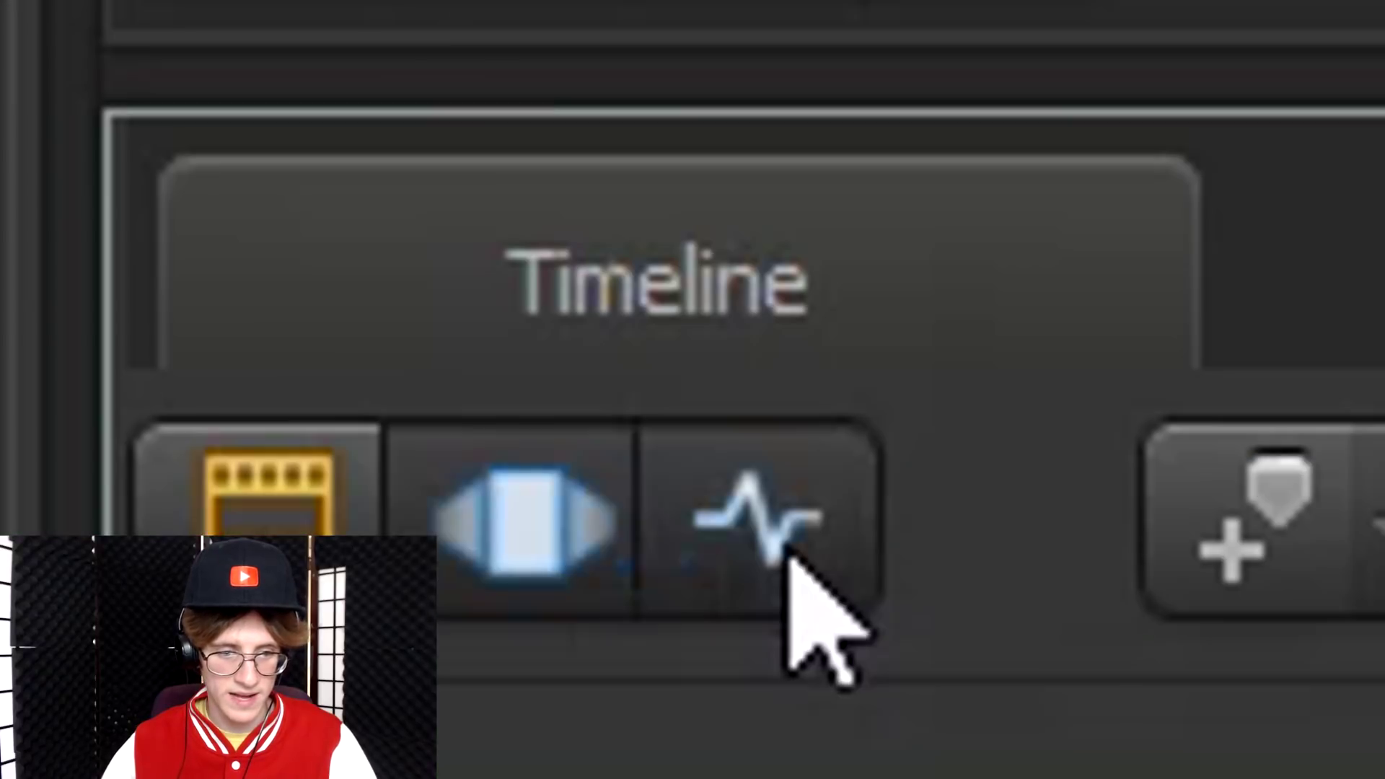
click(789, 552)
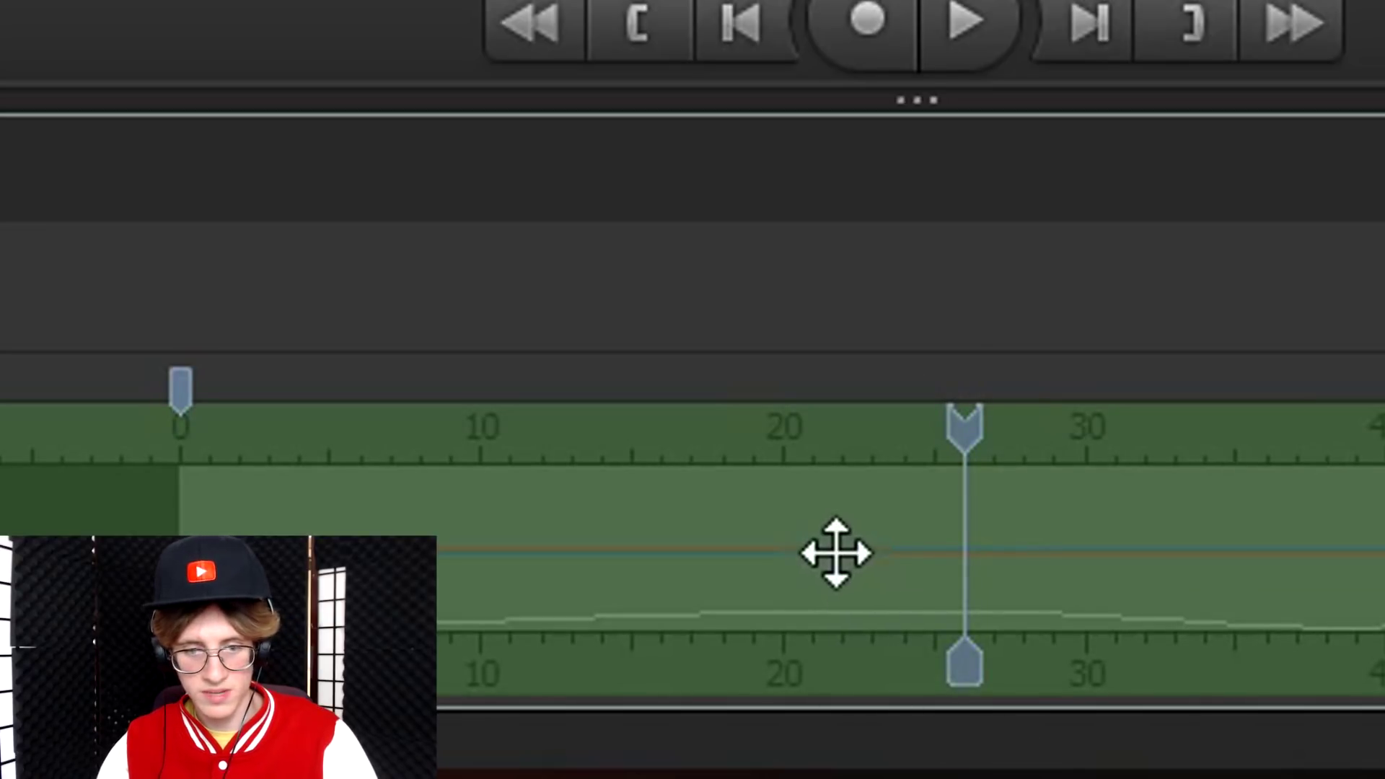
Step: Bookmark frame 26, set the motion-editor time selection to frames 0–26, and scrub to about frame 12
key(m)
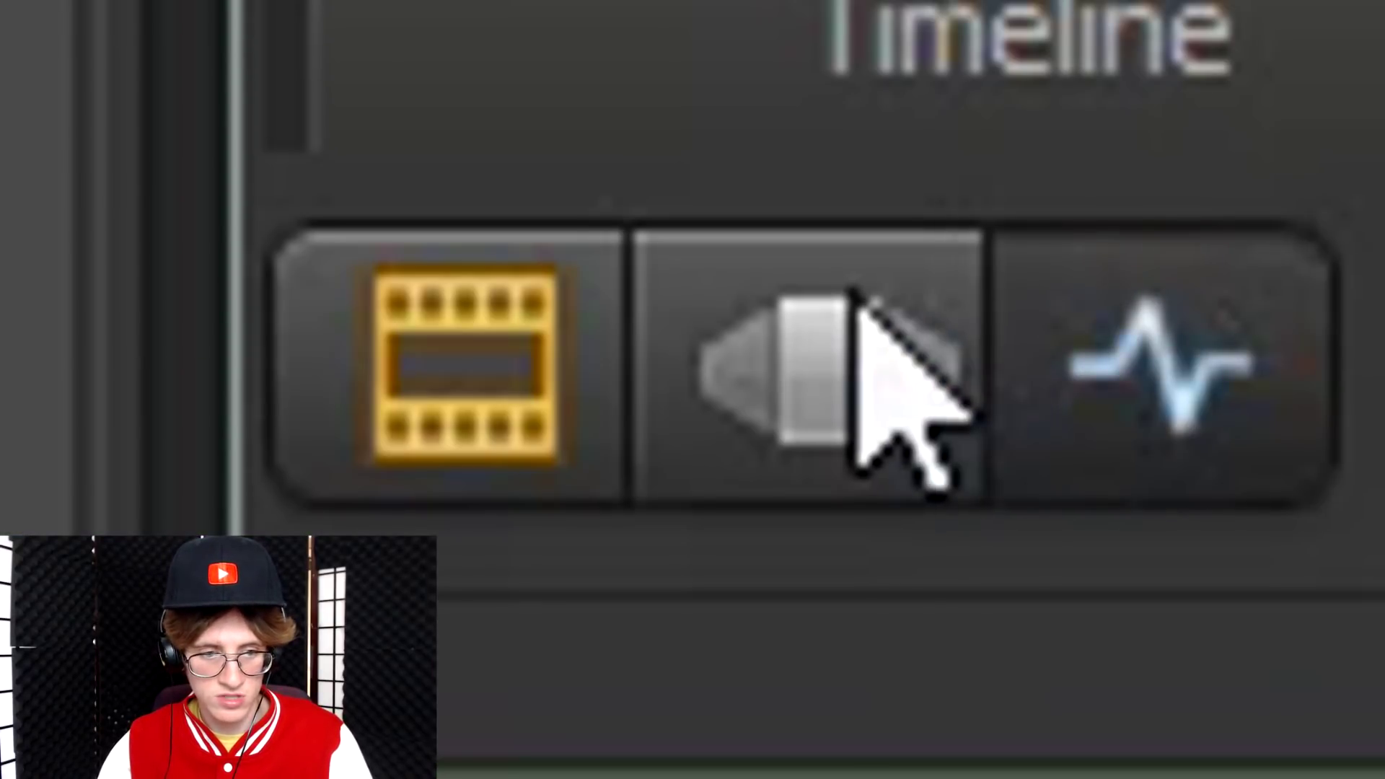
click(856, 304)
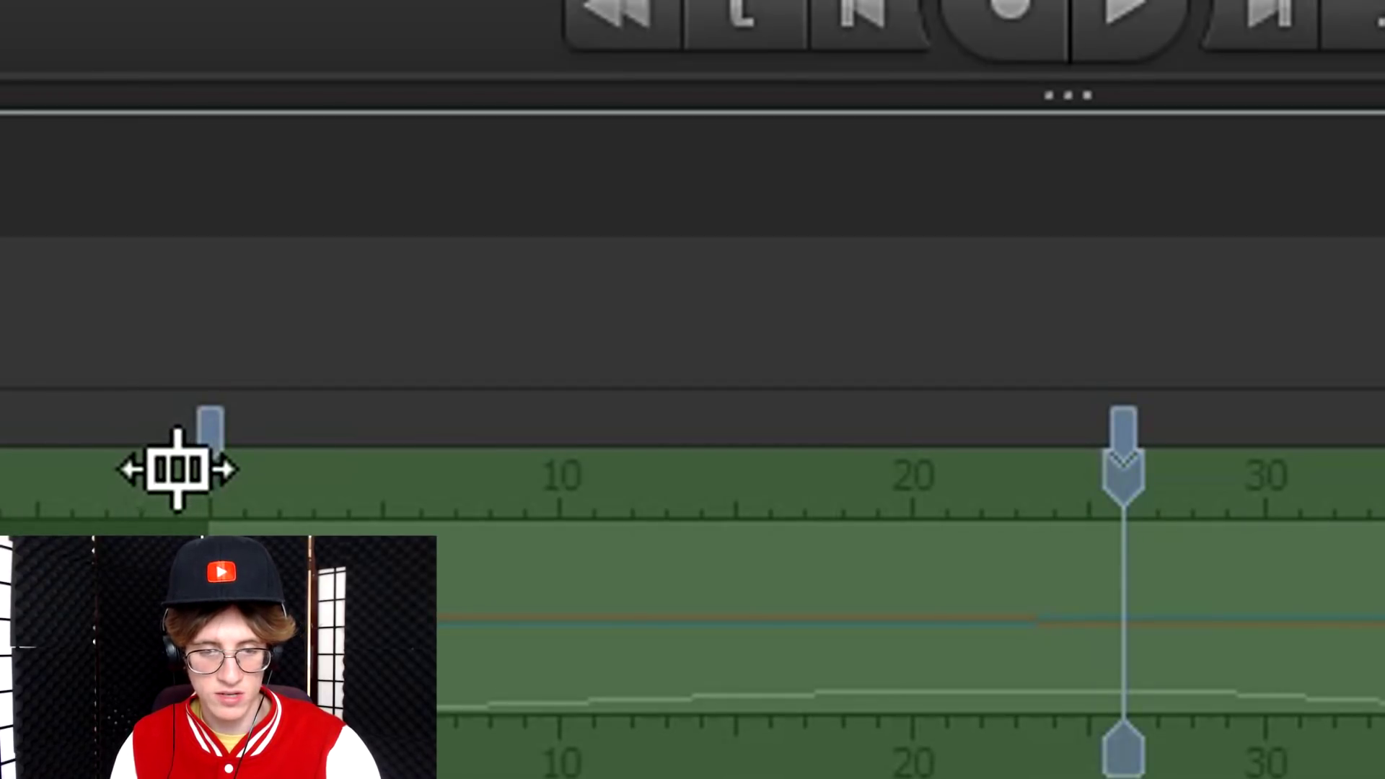
double_click(1057, 541)
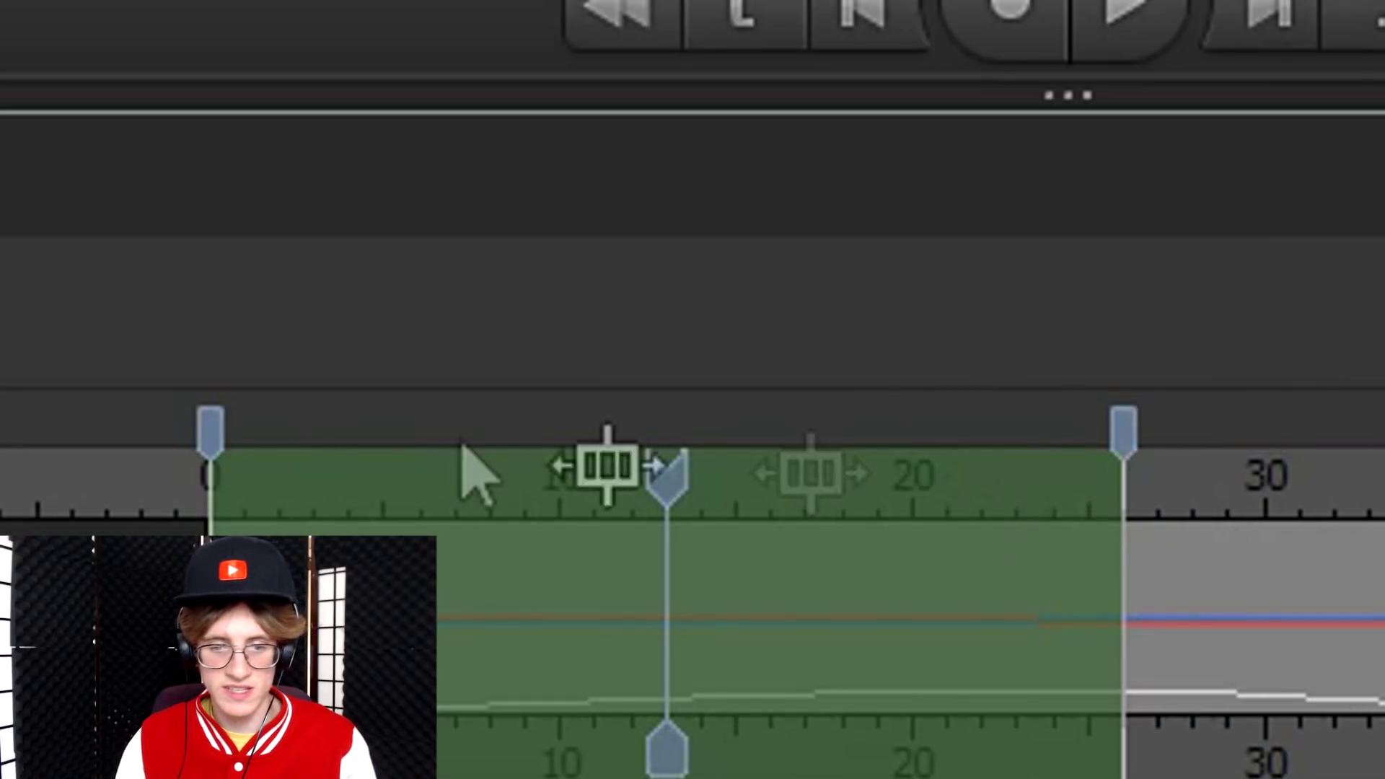
drag(661, 491, 632, 469)
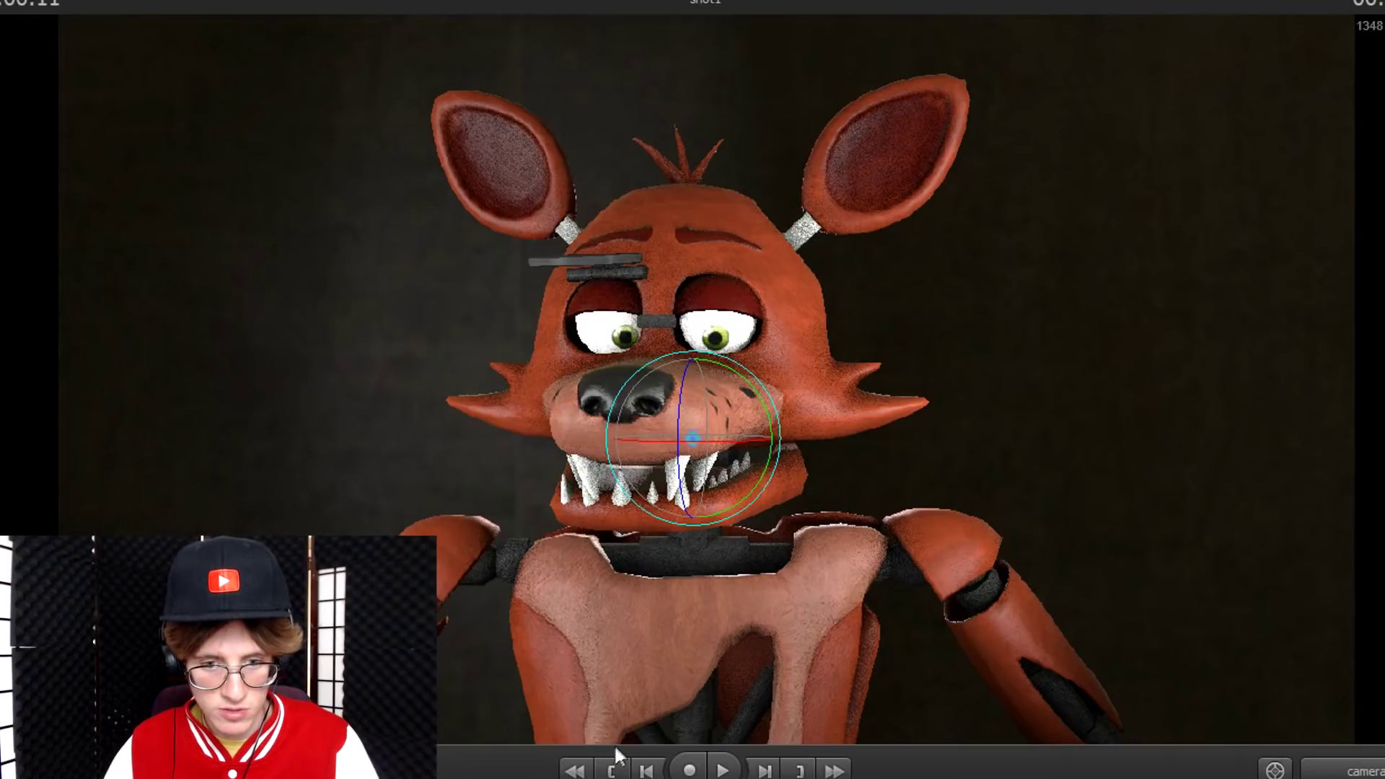
key(space)
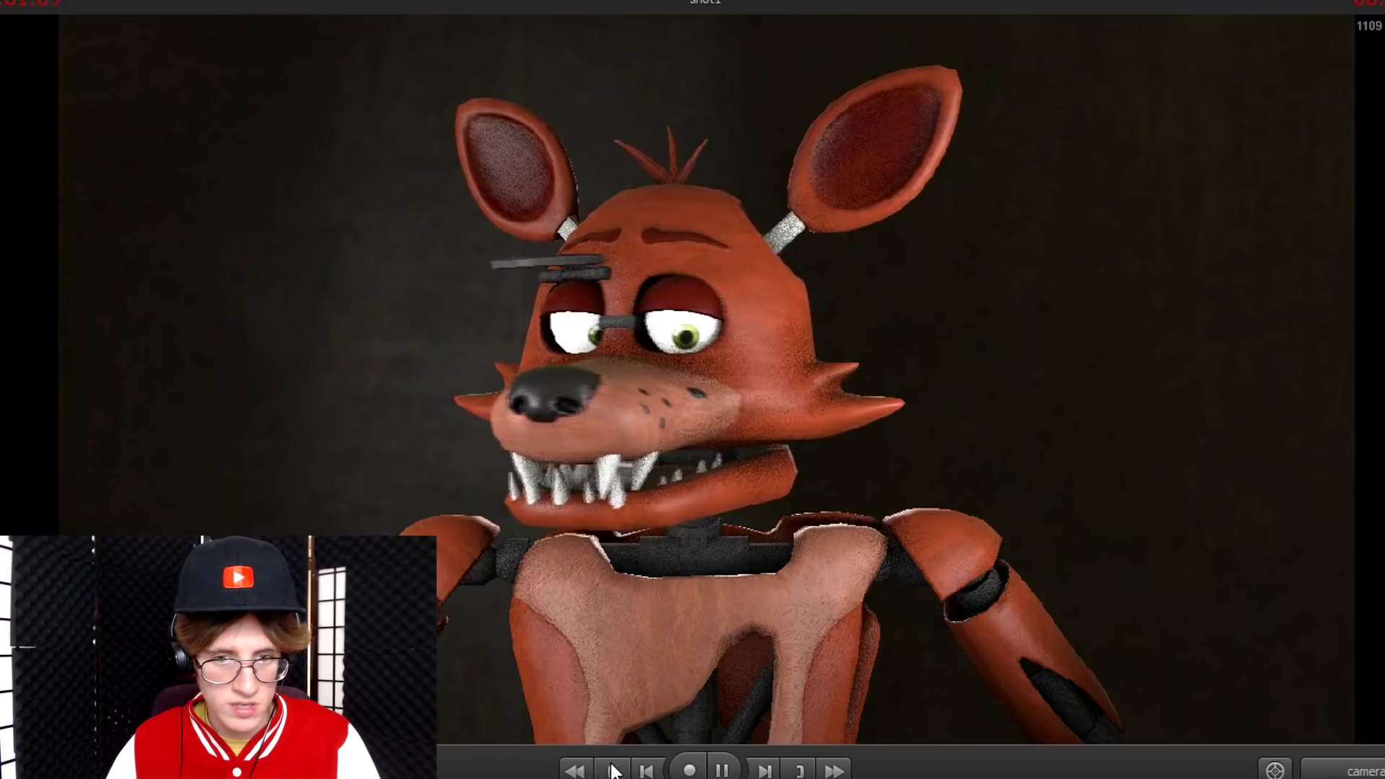
key(space)
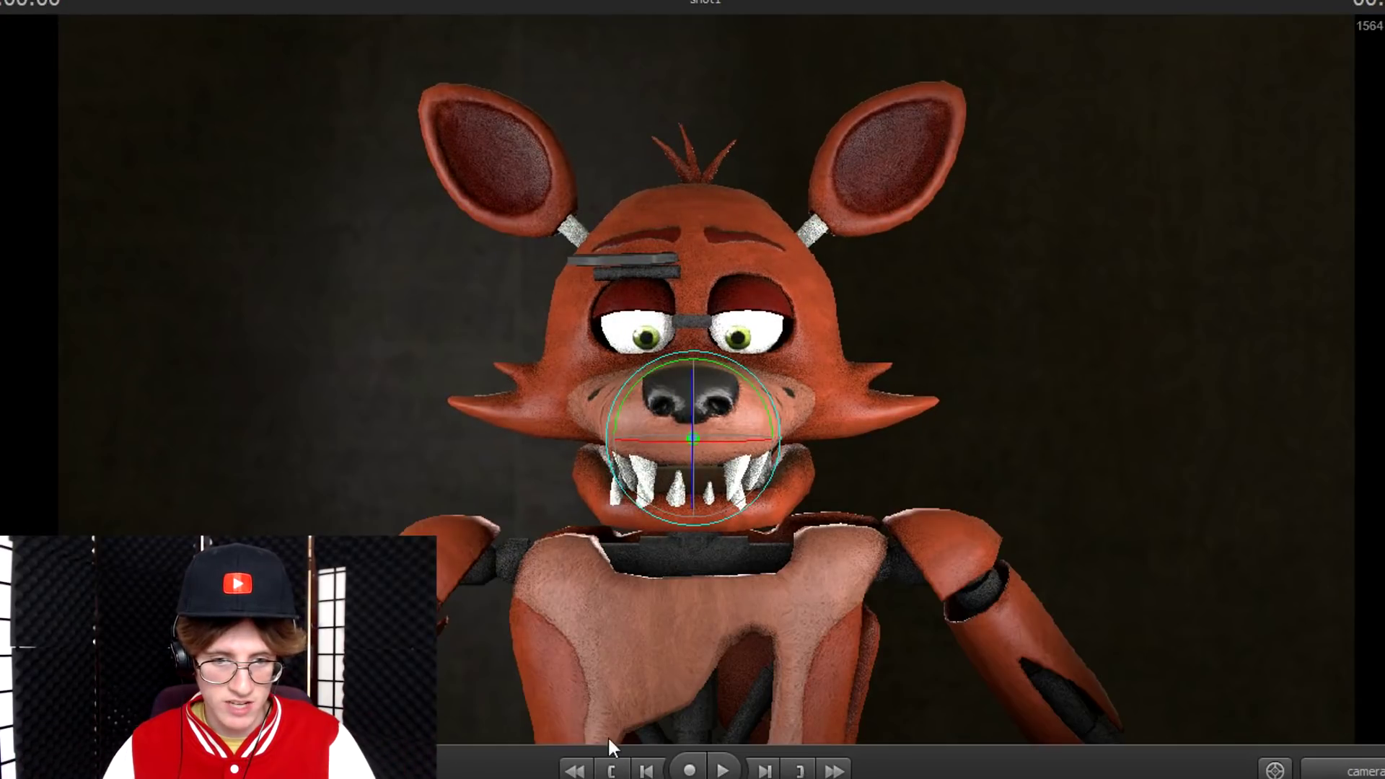
key(Up)
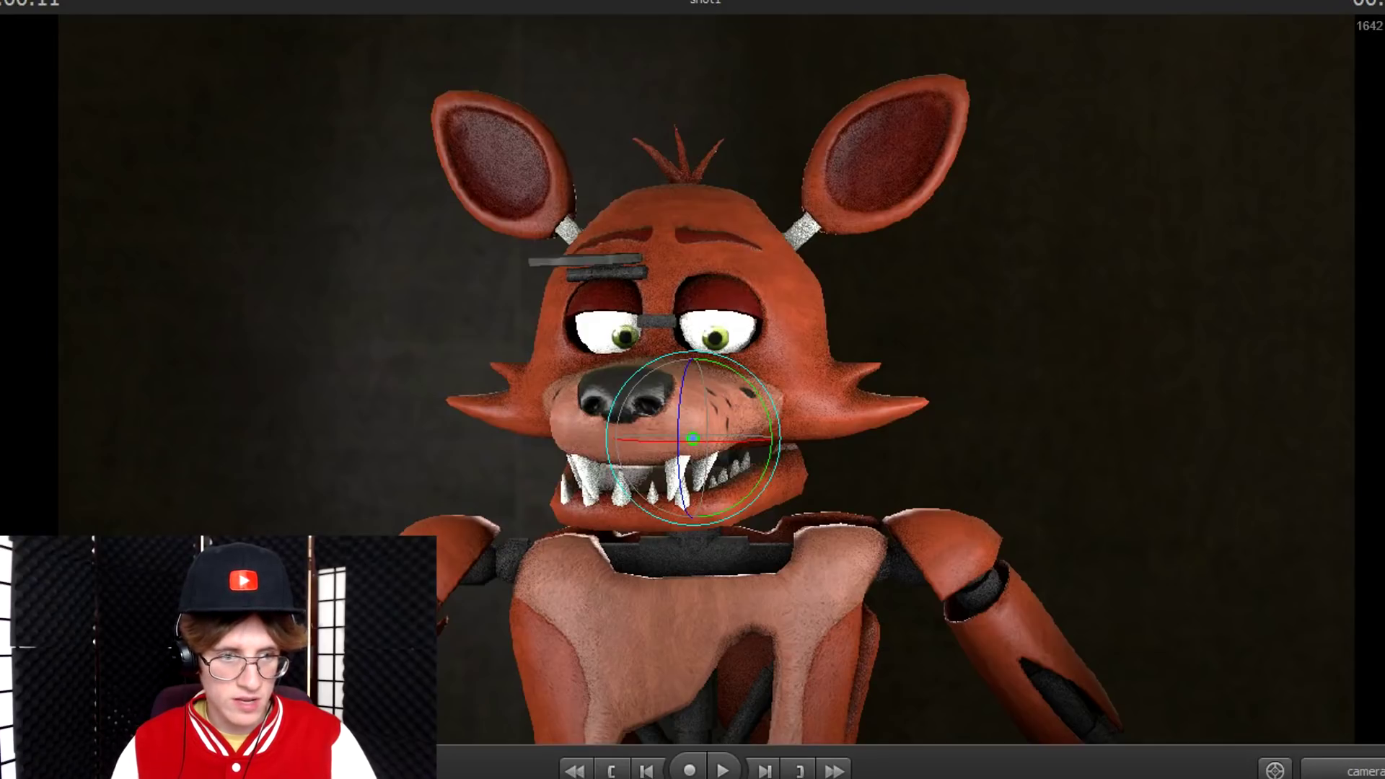
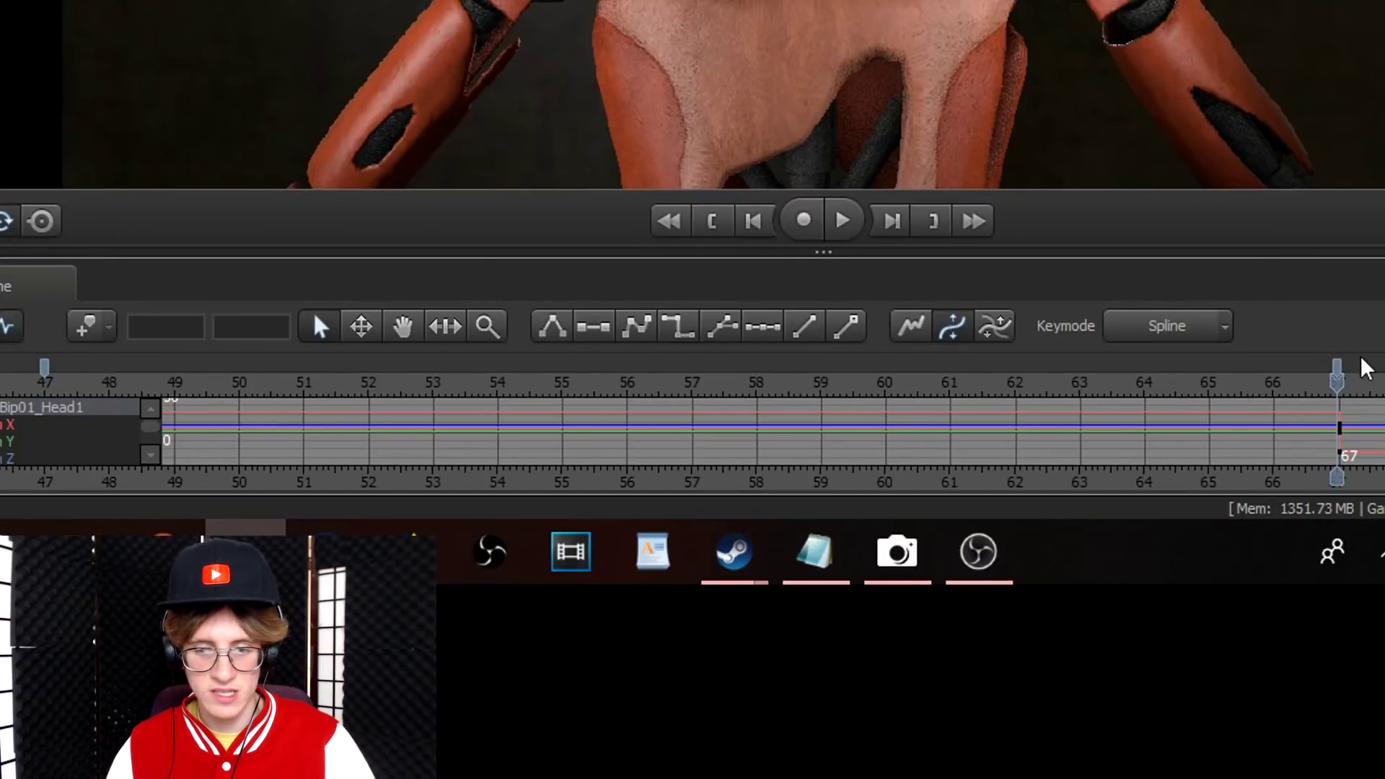
Step: Cut the head key at frame 67, paste it at frame 48, and scrub to frame 63
click(1336, 372)
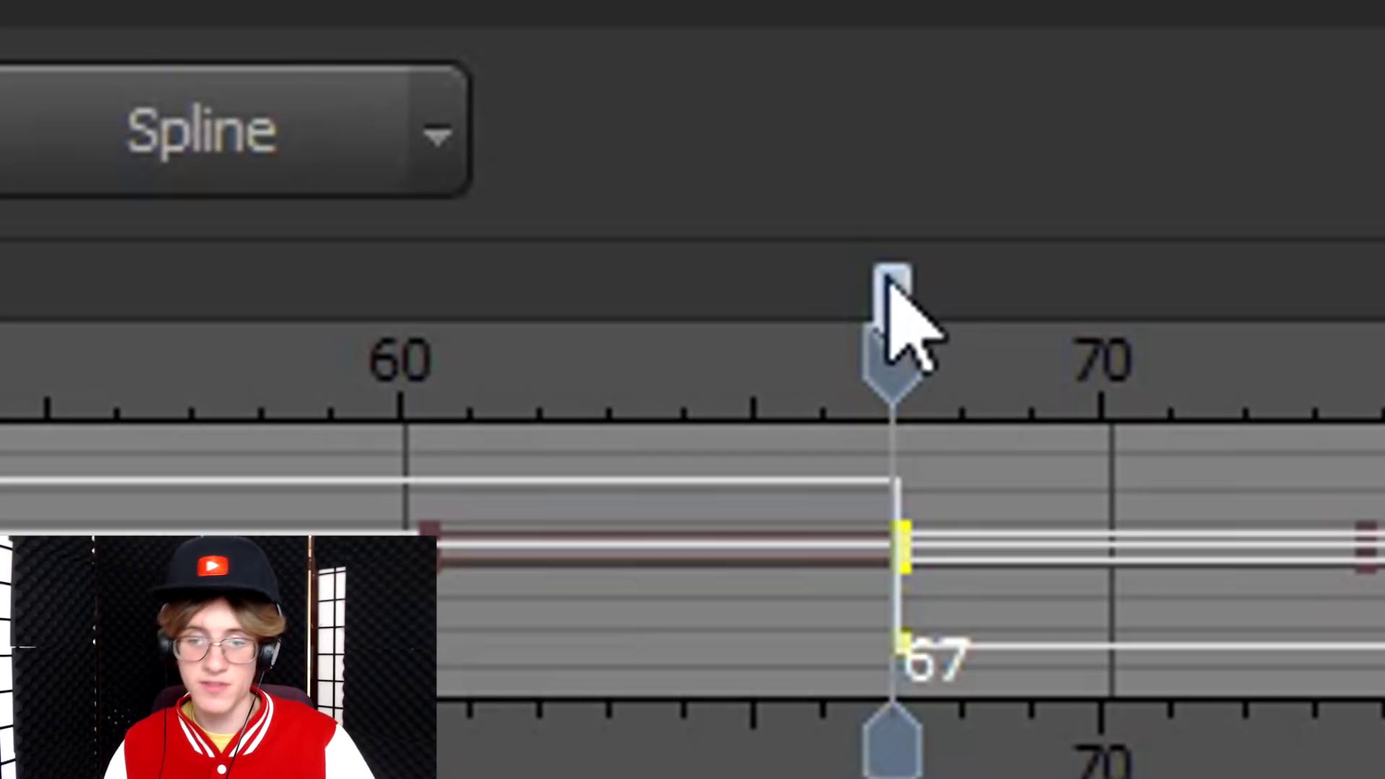
right_click(888, 281)
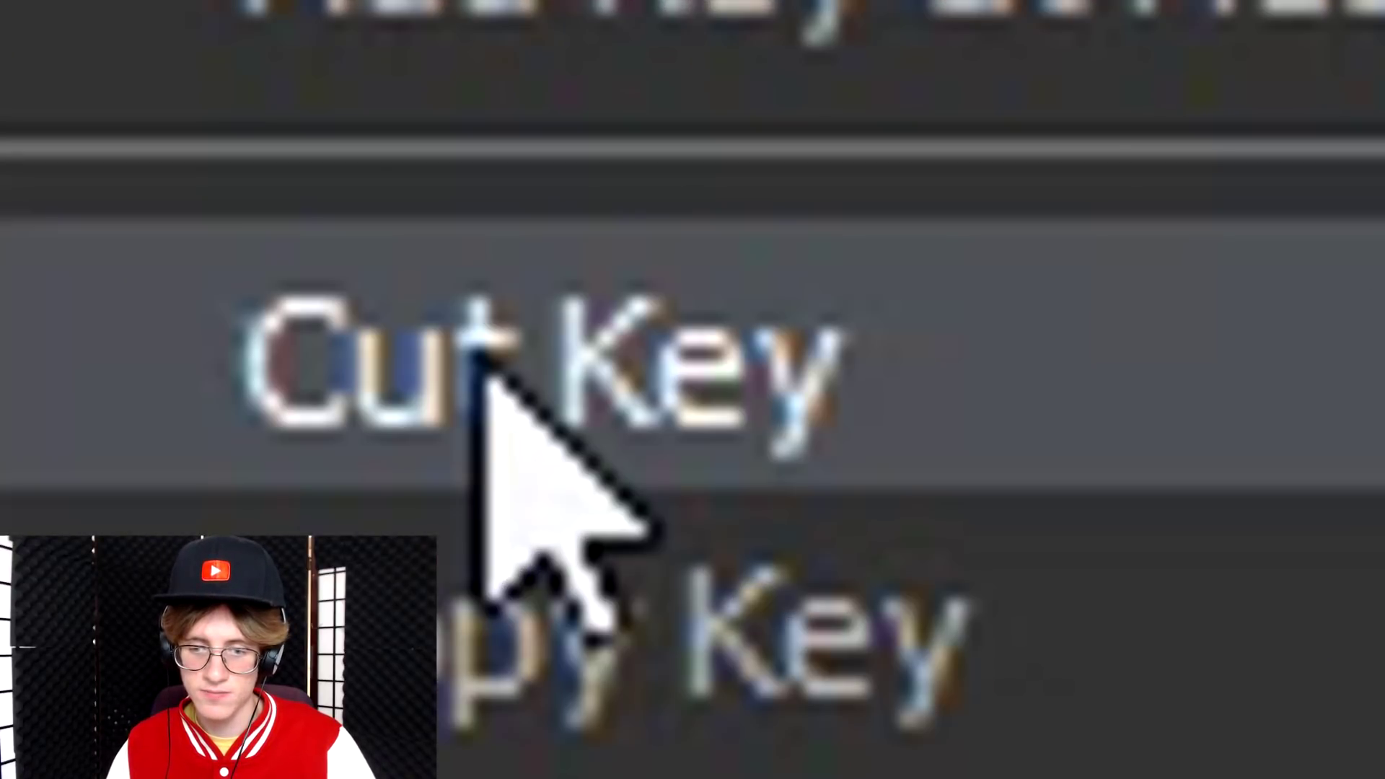
click(607, 173)
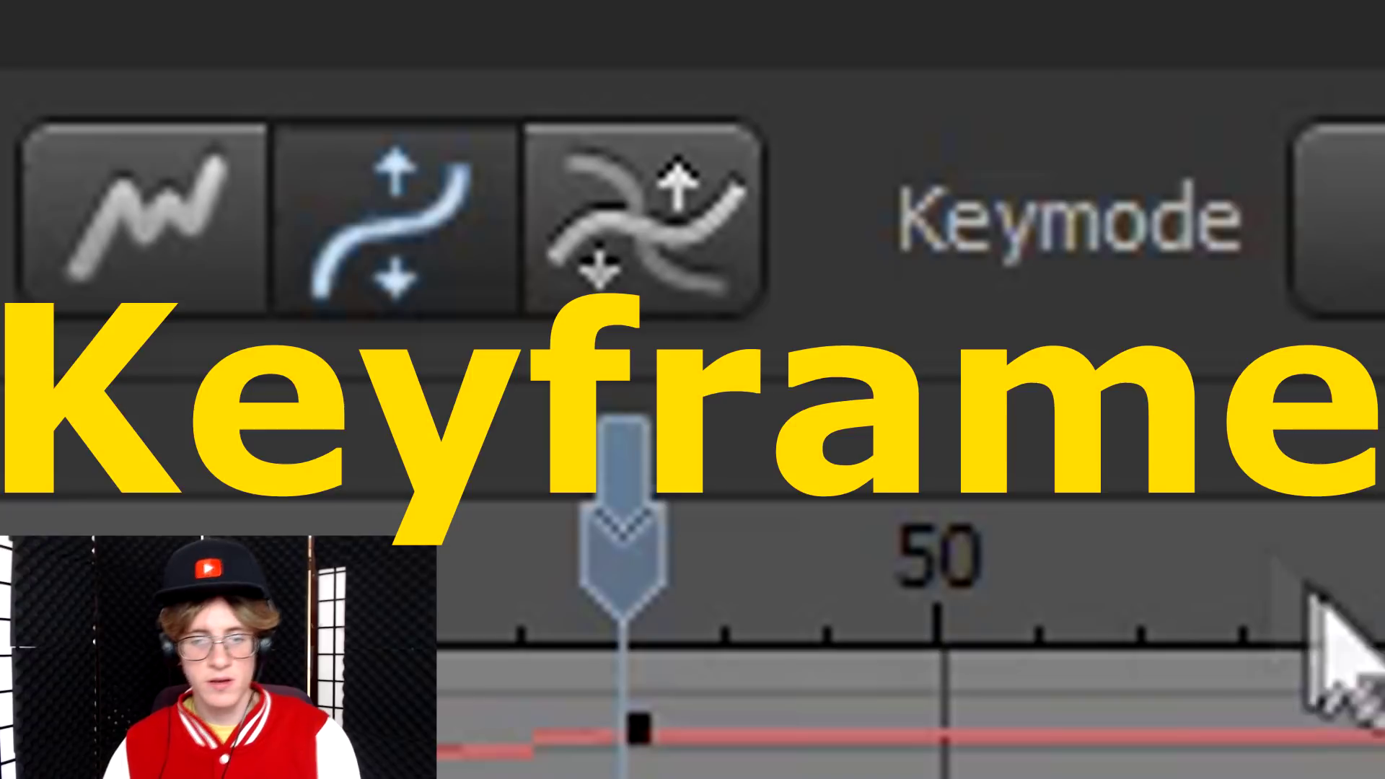
key(Right)
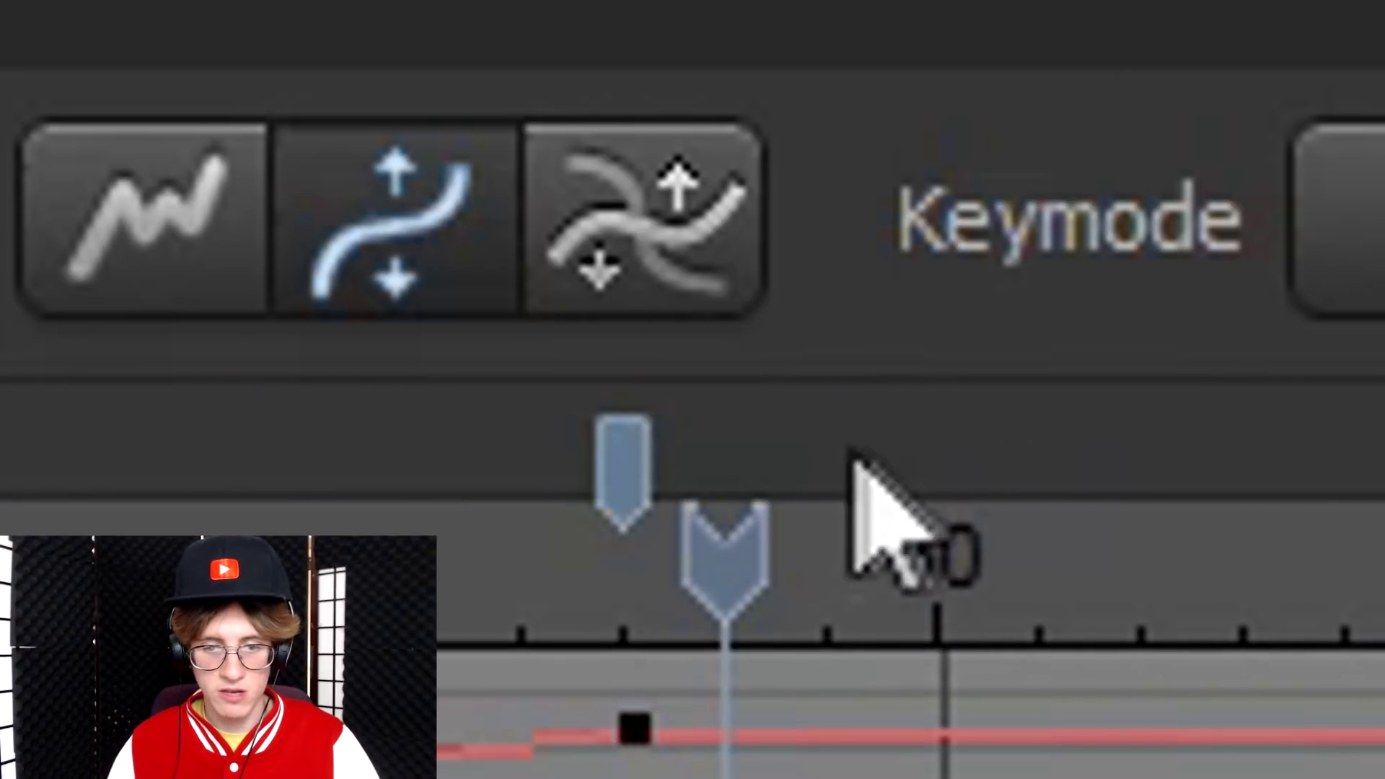
right_click(808, 465)
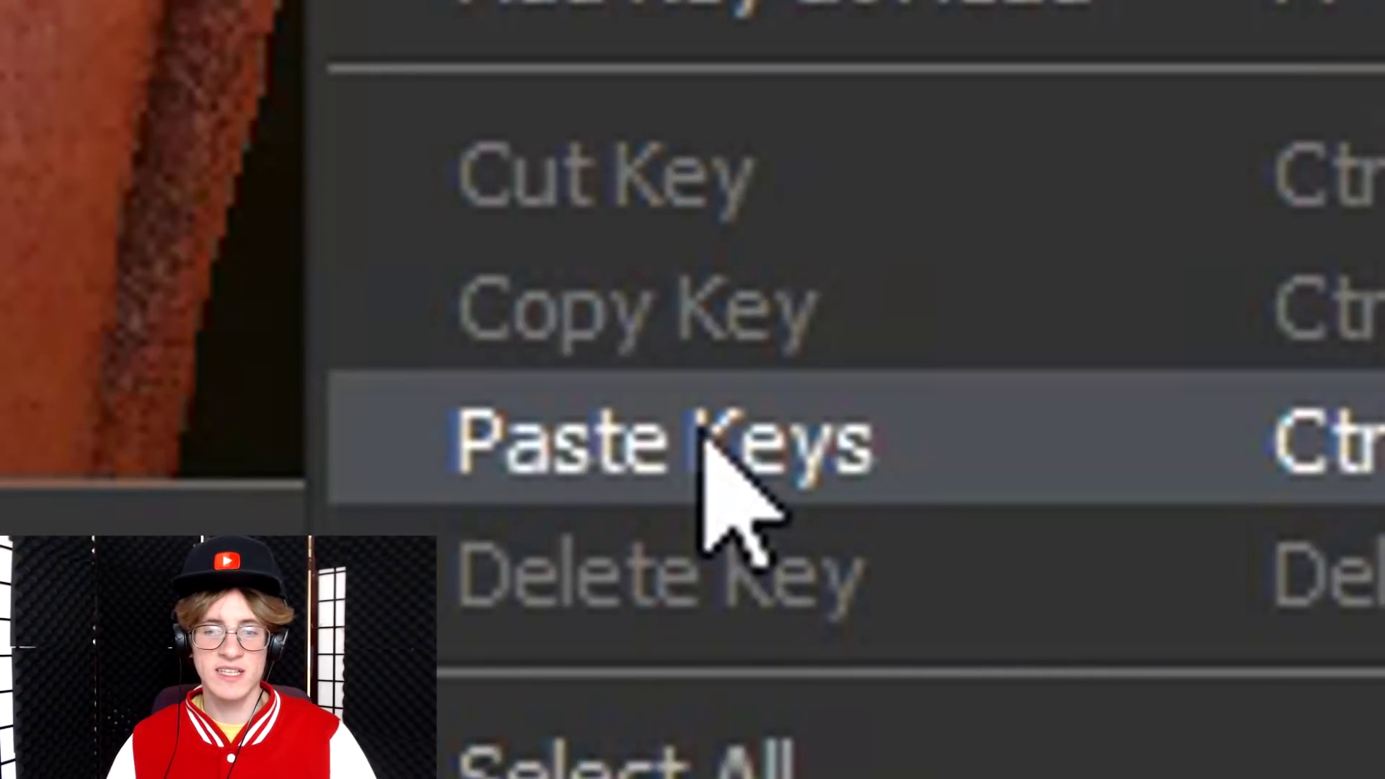
click(693, 433)
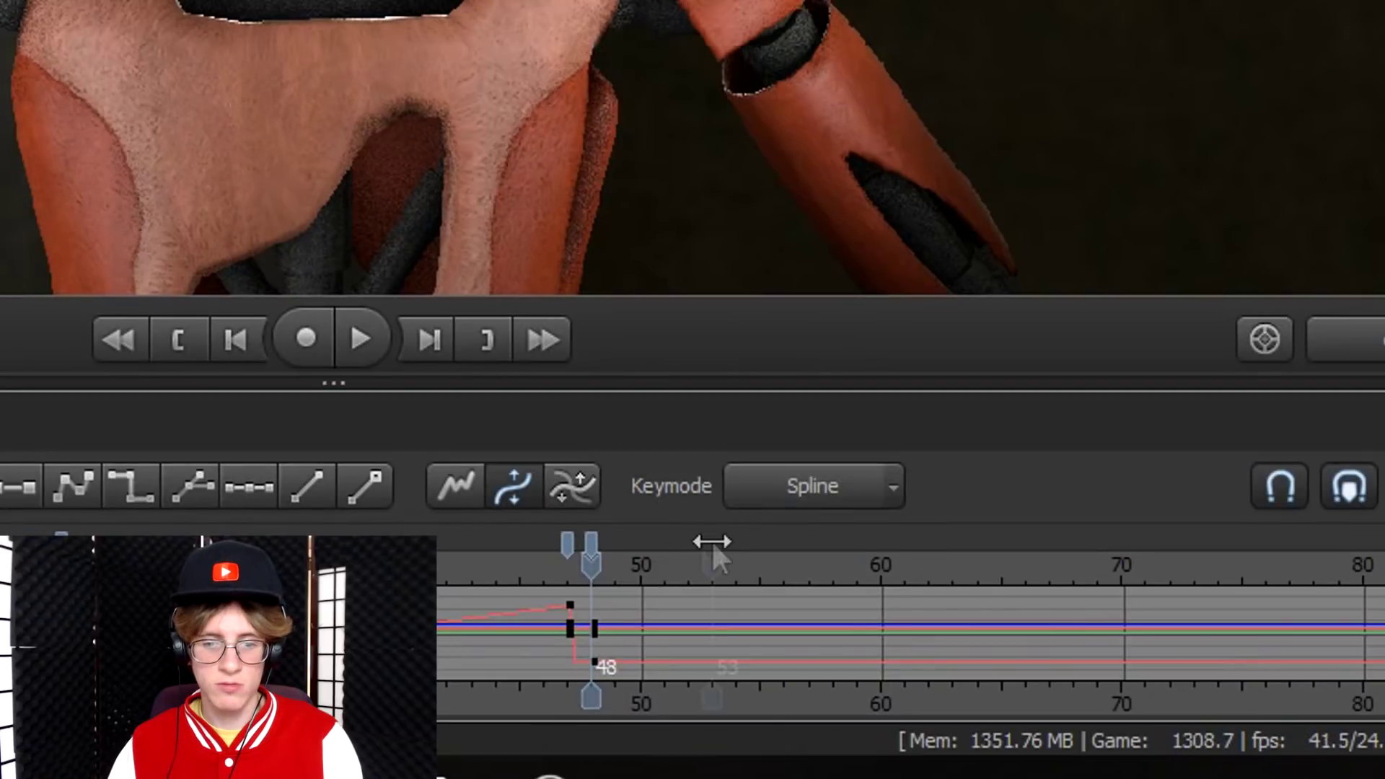
drag(711, 541, 1042, 498)
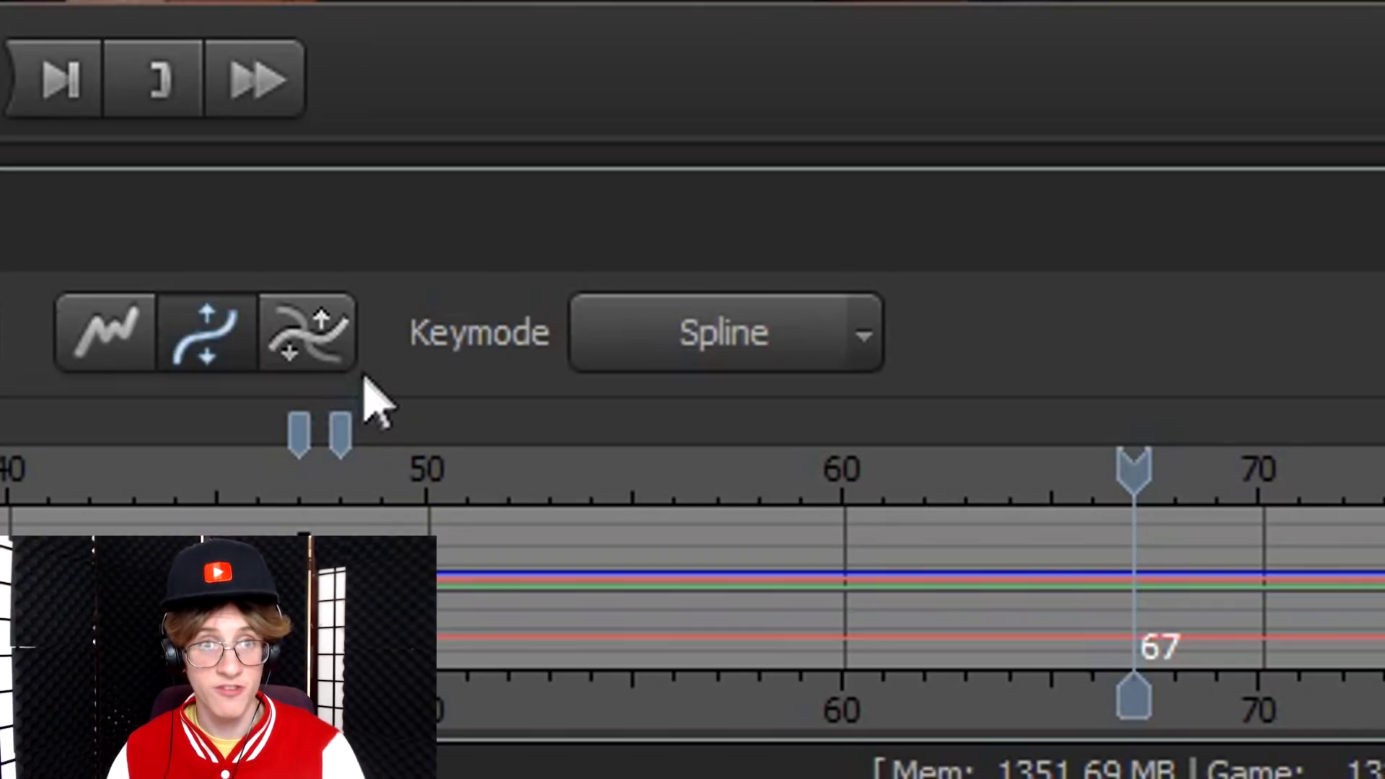
Step: Drag the pasted head key from frame 48 back out to frame 67
click(345, 430)
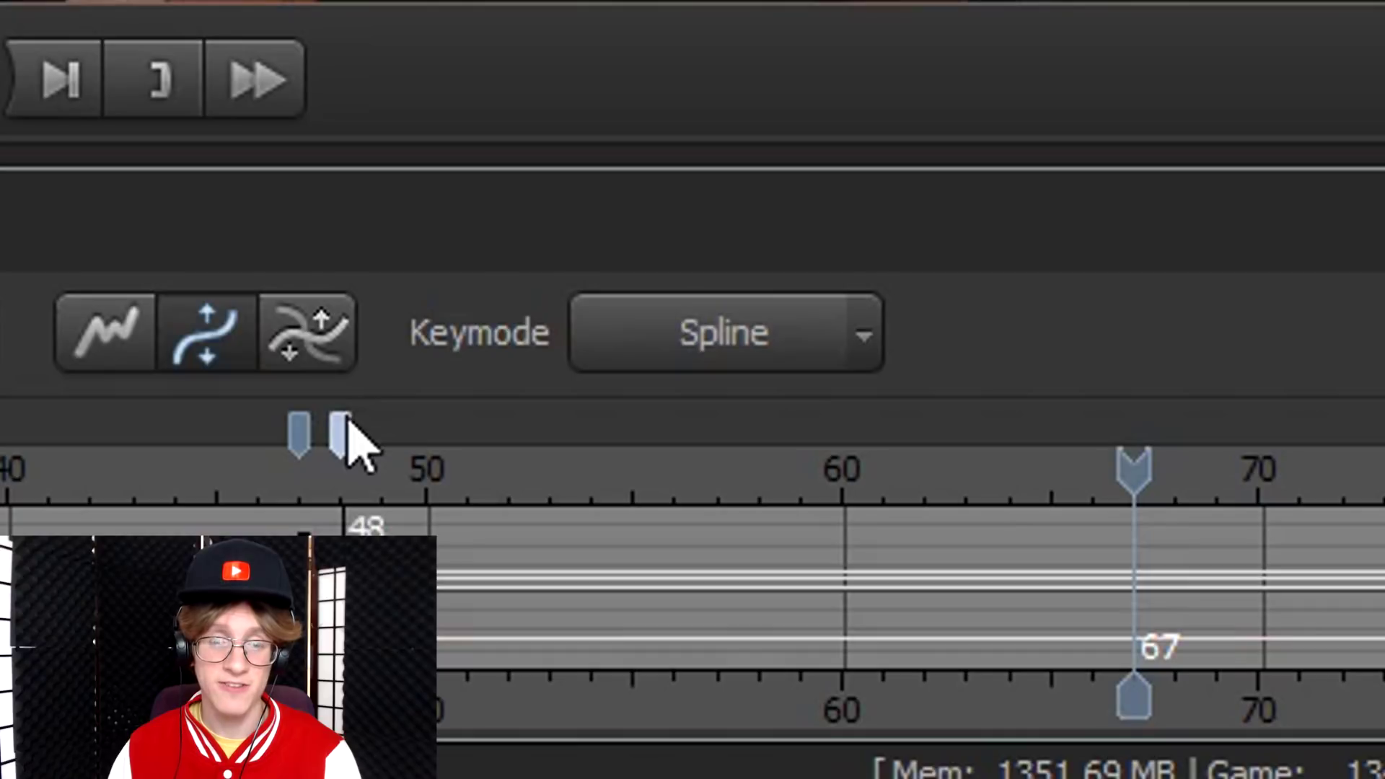
mouse_move(348, 425)
mouse_down()
mouse_move(473, 368)
mouse_move(533, 359)
mouse_move(1138, 388)
mouse_up()
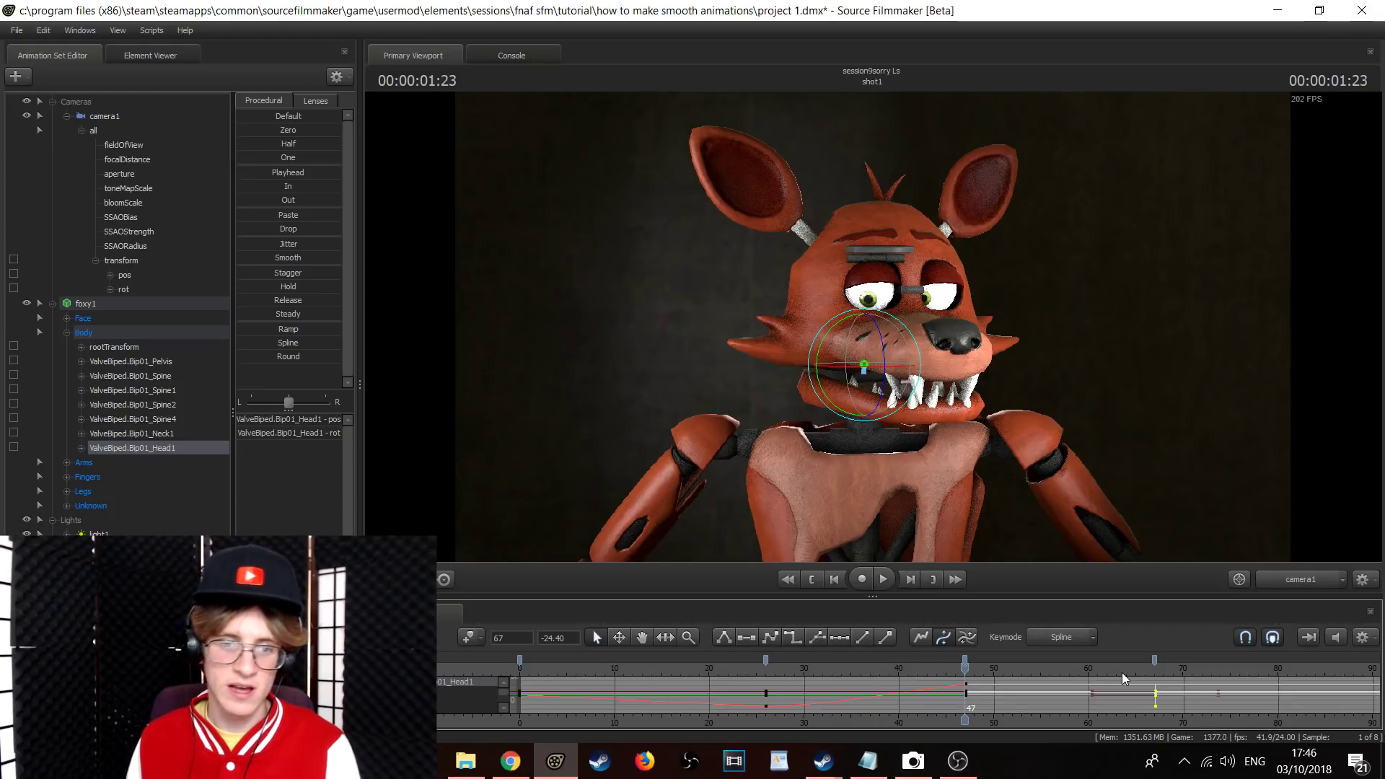
Step: Play the head turn, return the playhead to frame 67, and select the keys at frames 47 and 67
key(space)
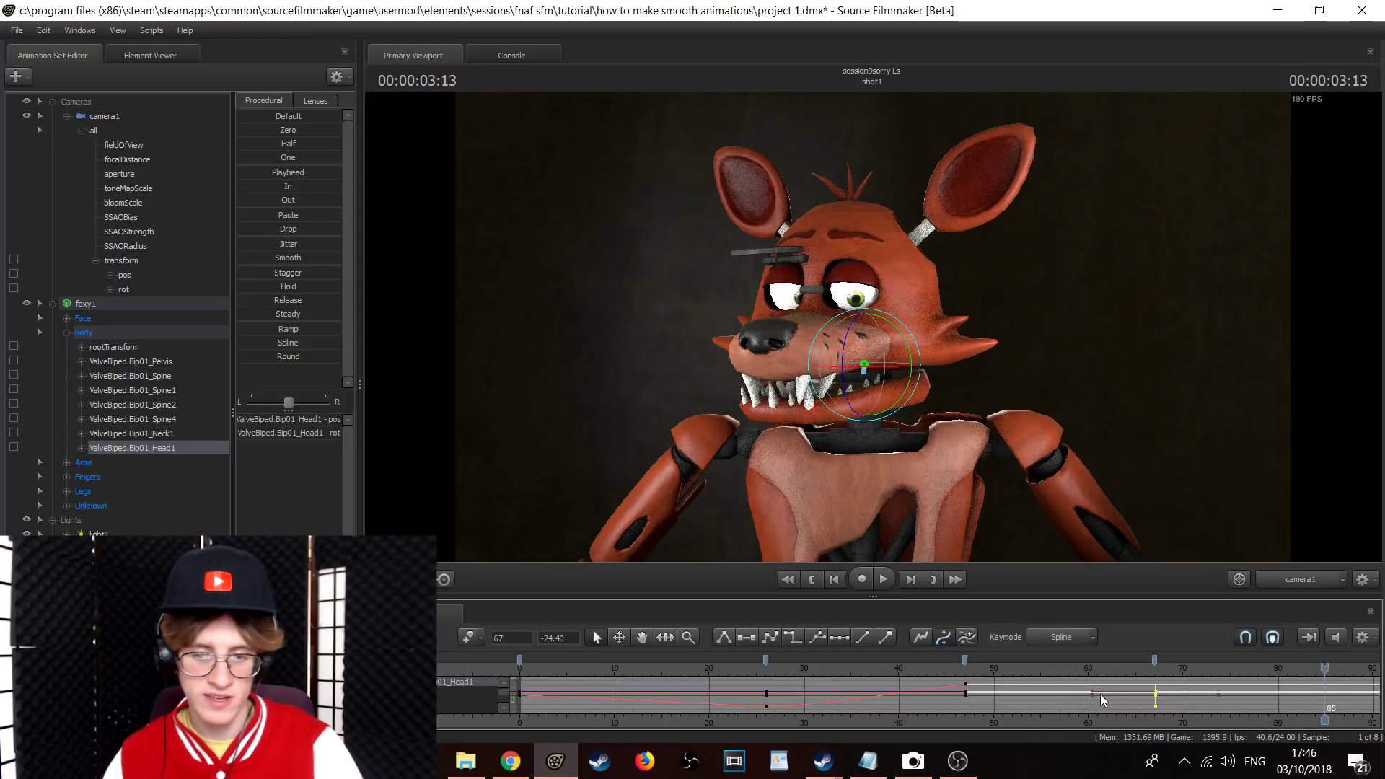
click(1155, 662)
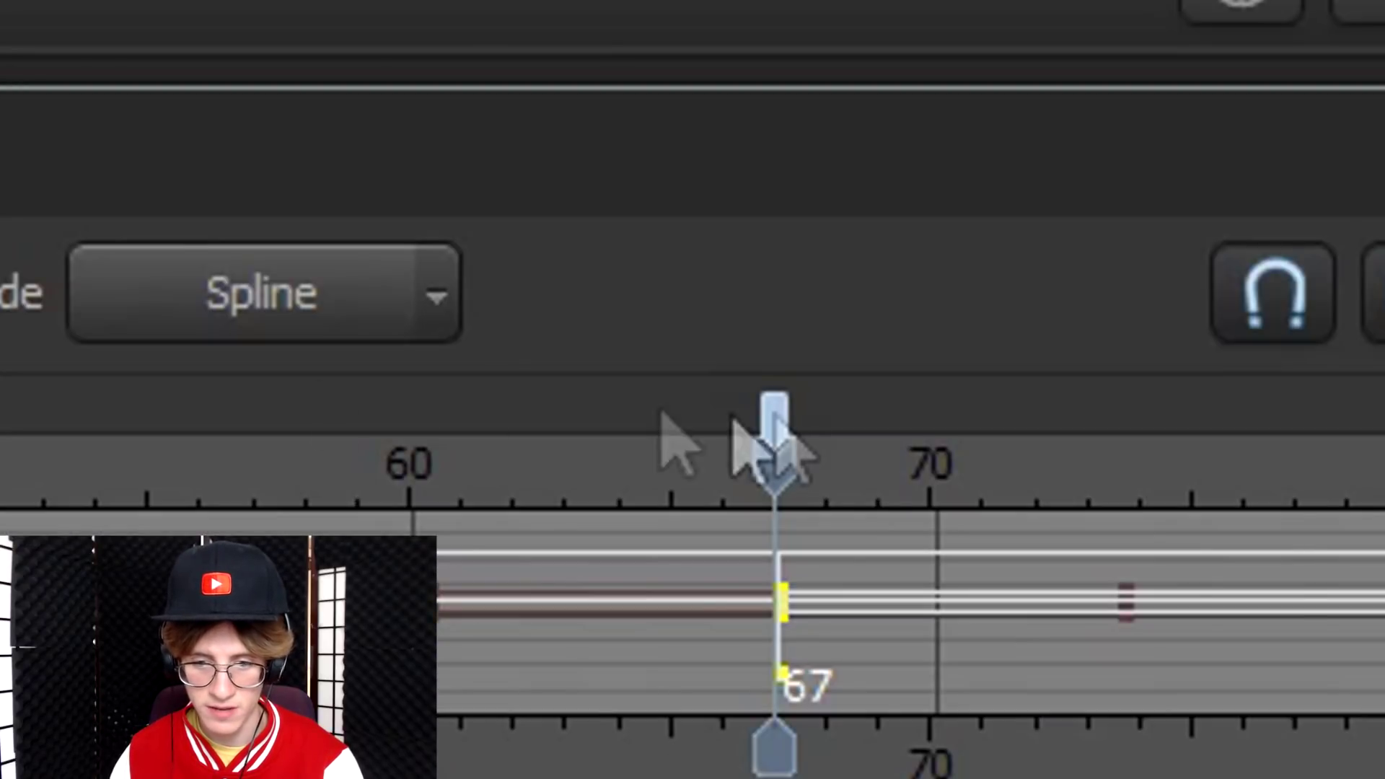
click(762, 410)
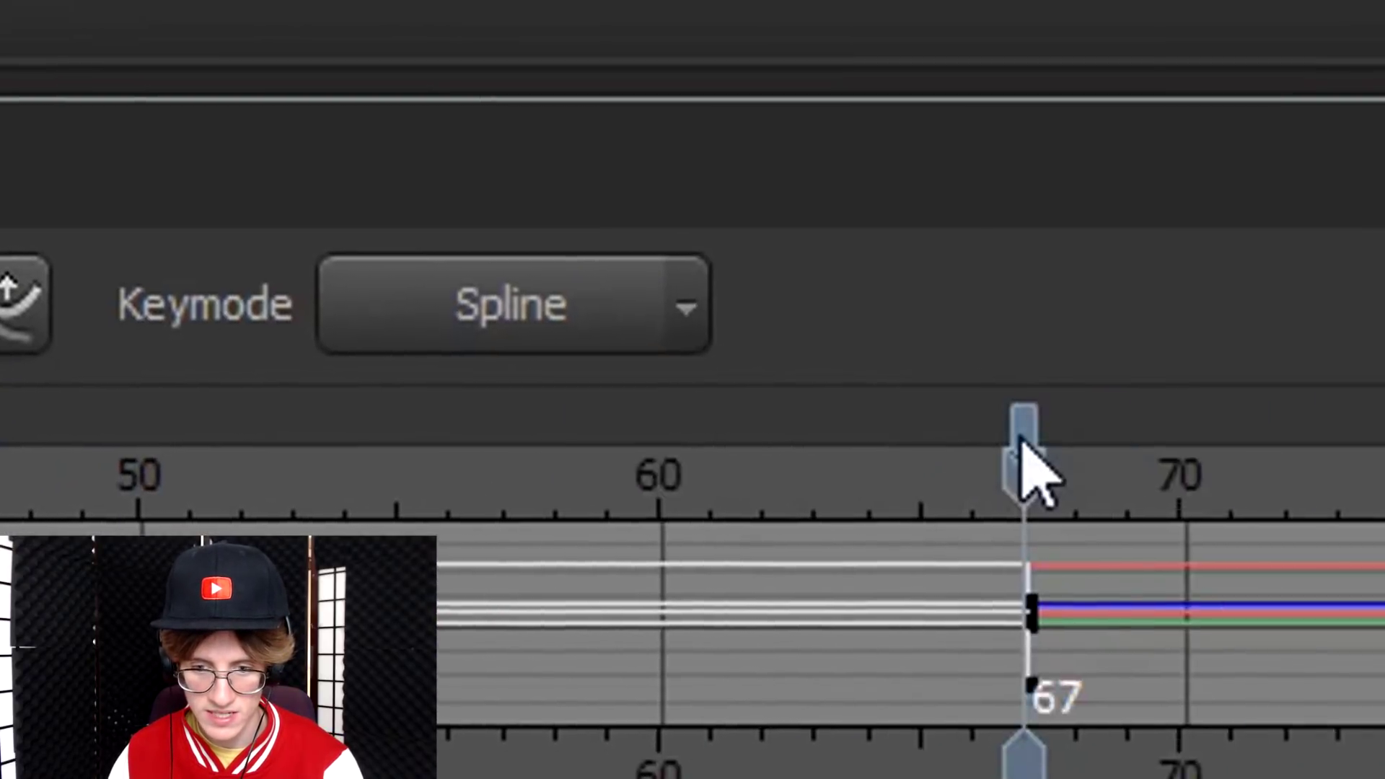
click(1021, 432)
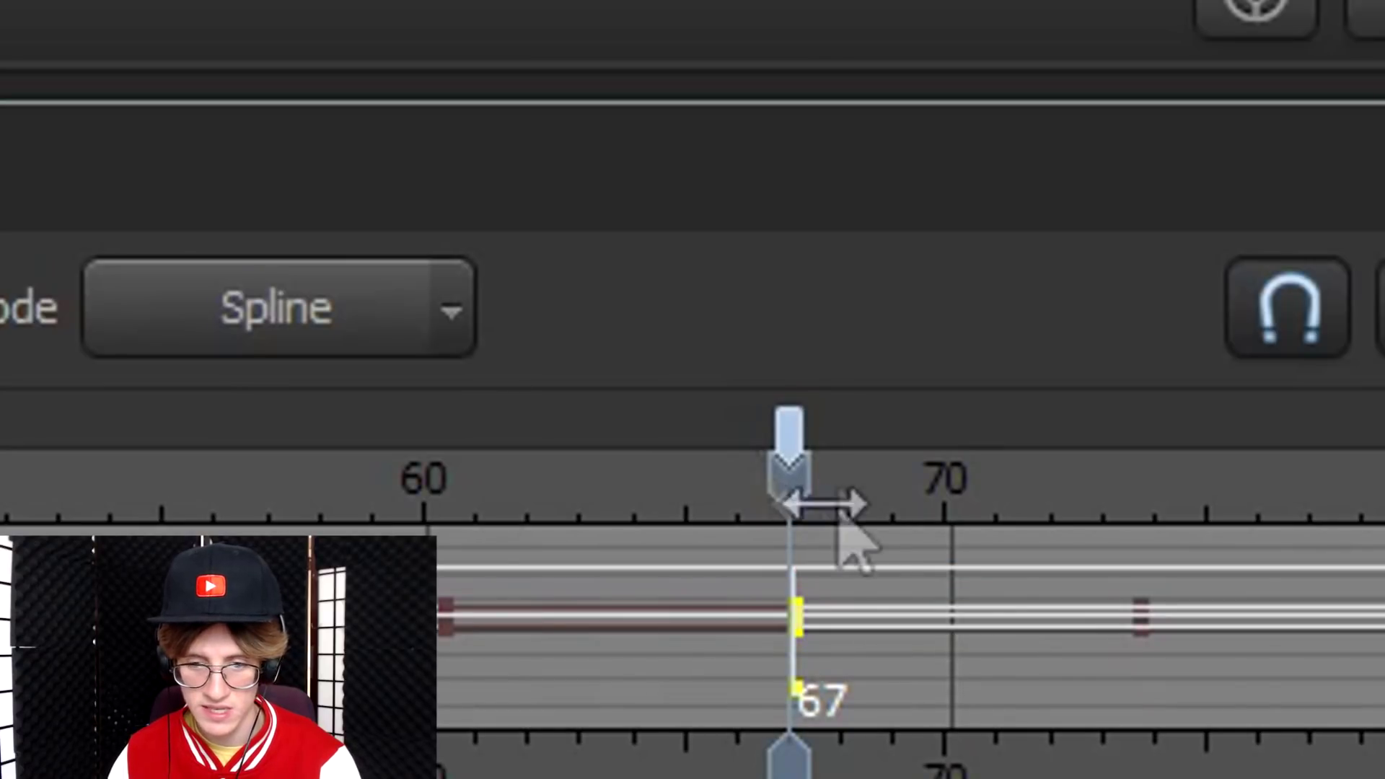
scroll(1078, 537, down, 2)
scroll(1057, 566, up, 2)
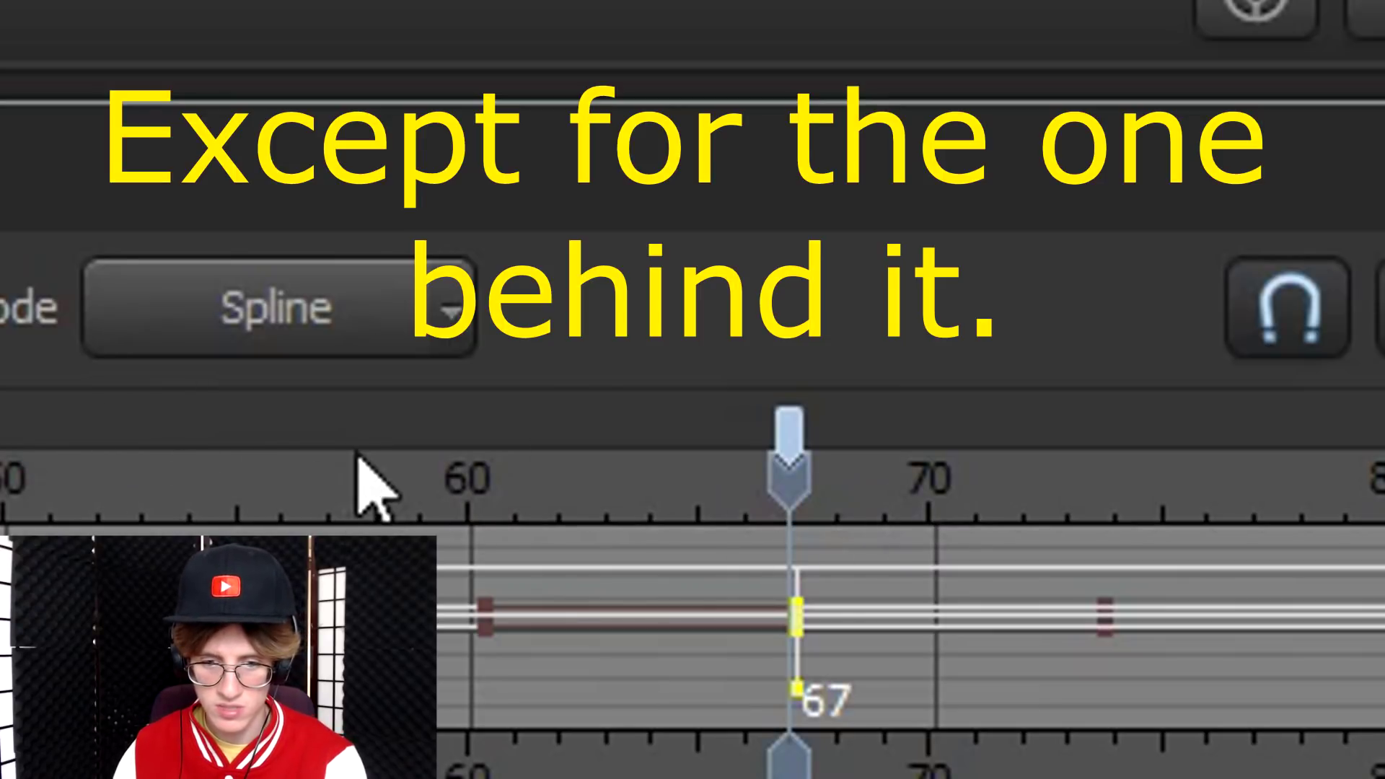
click(369, 476)
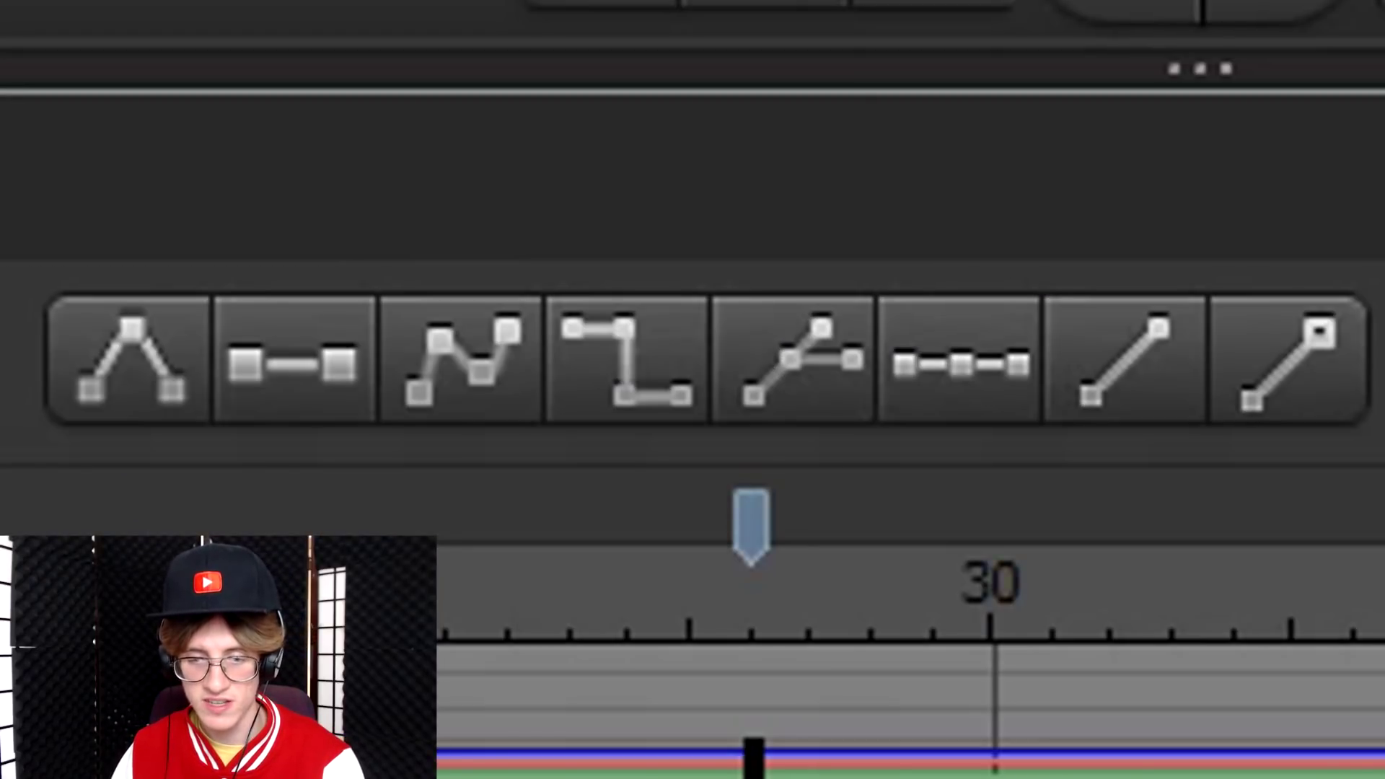
Step: Give the selected head keys Spline tangents and play back the smoother head turn
click(514, 322)
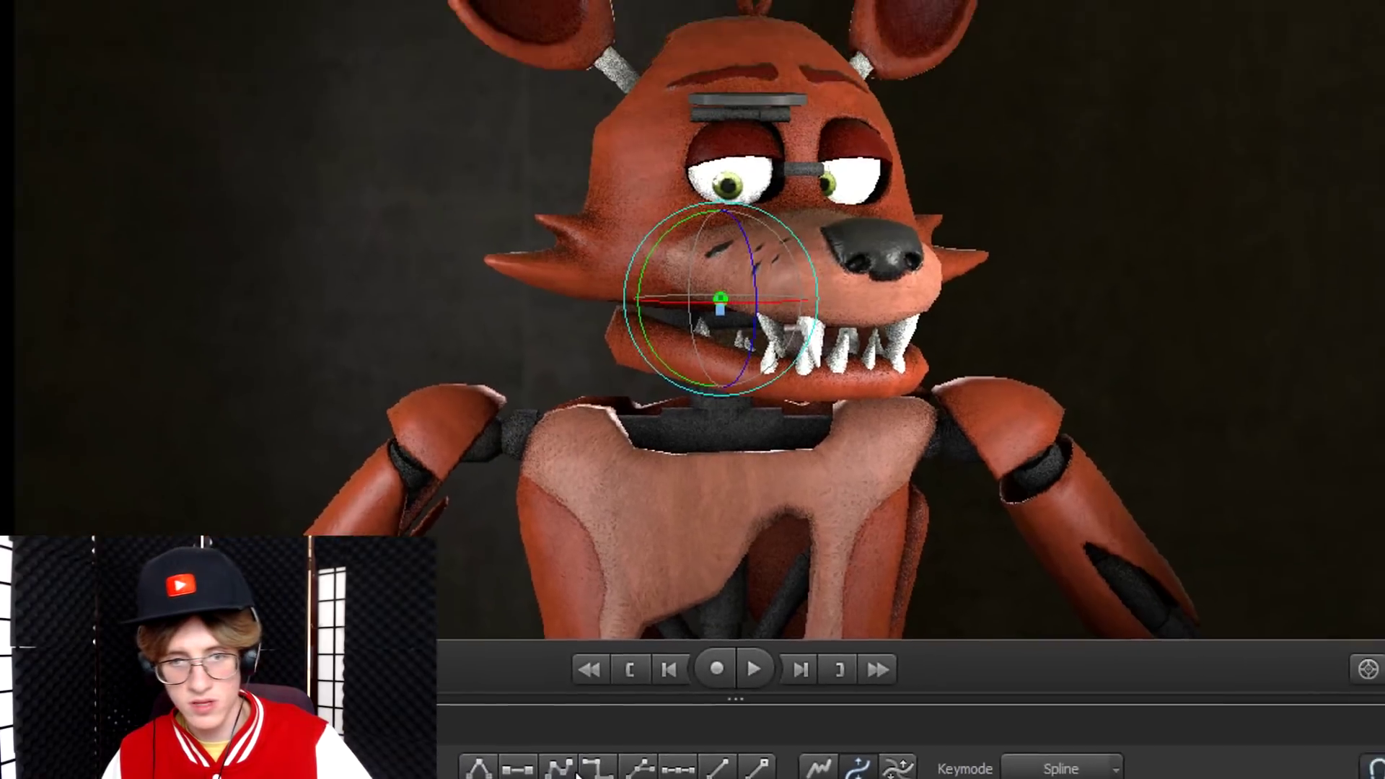
key(space)
key(space)
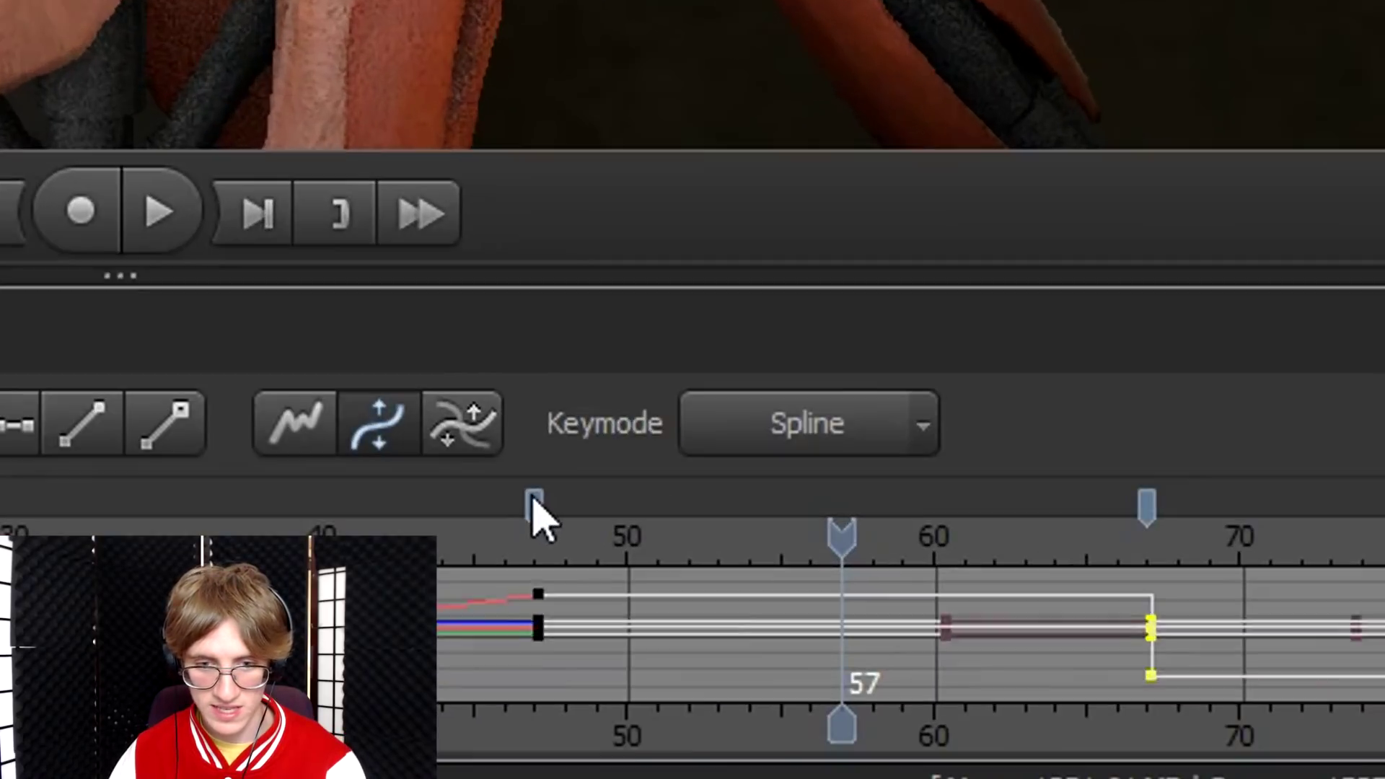
click(538, 513)
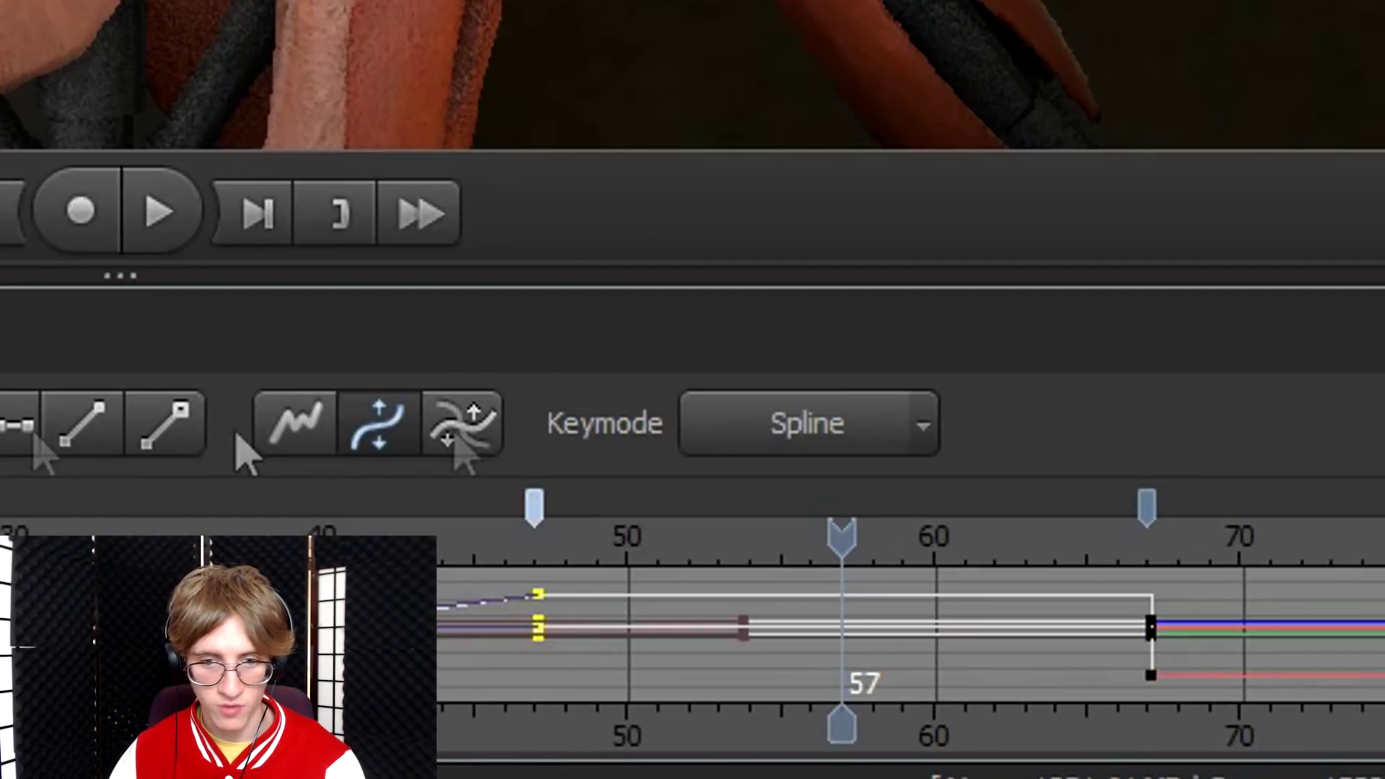
click(1148, 505)
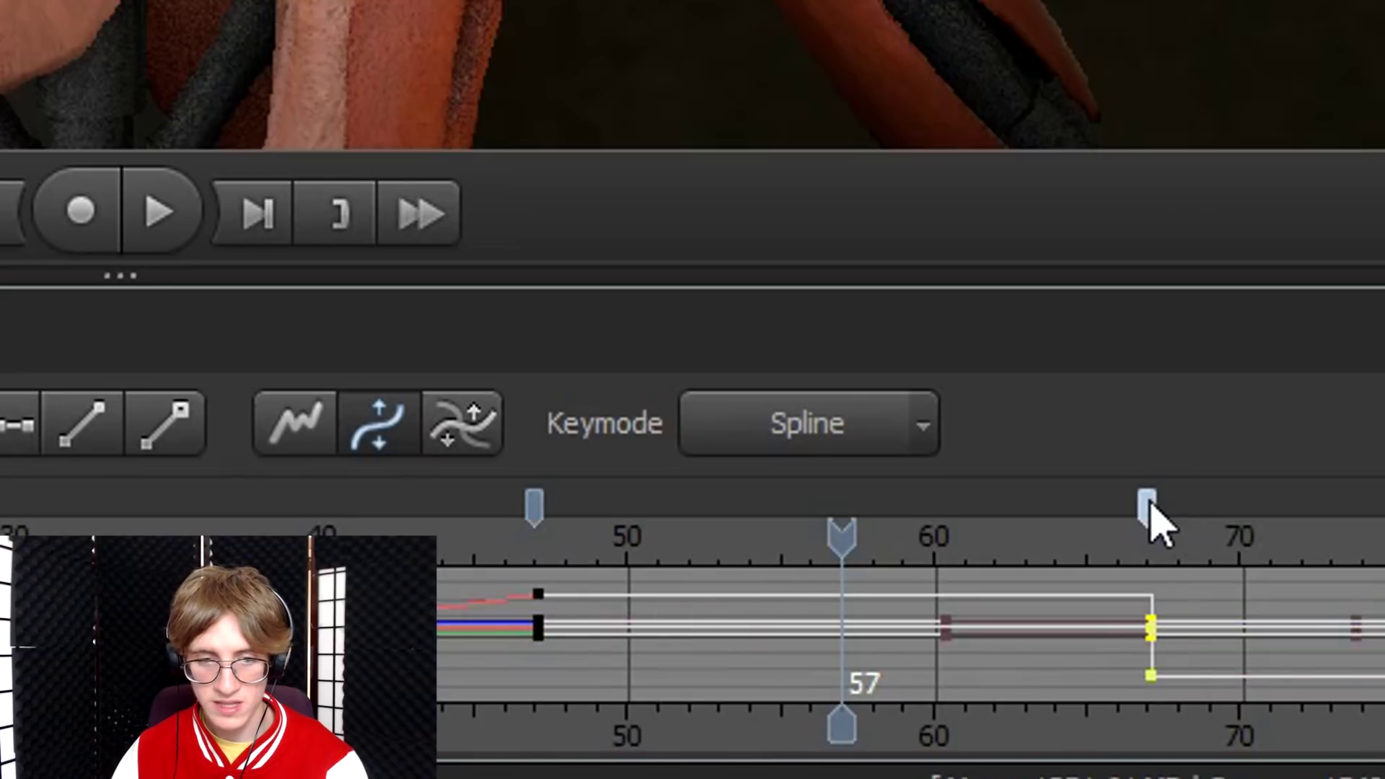
click(535, 497)
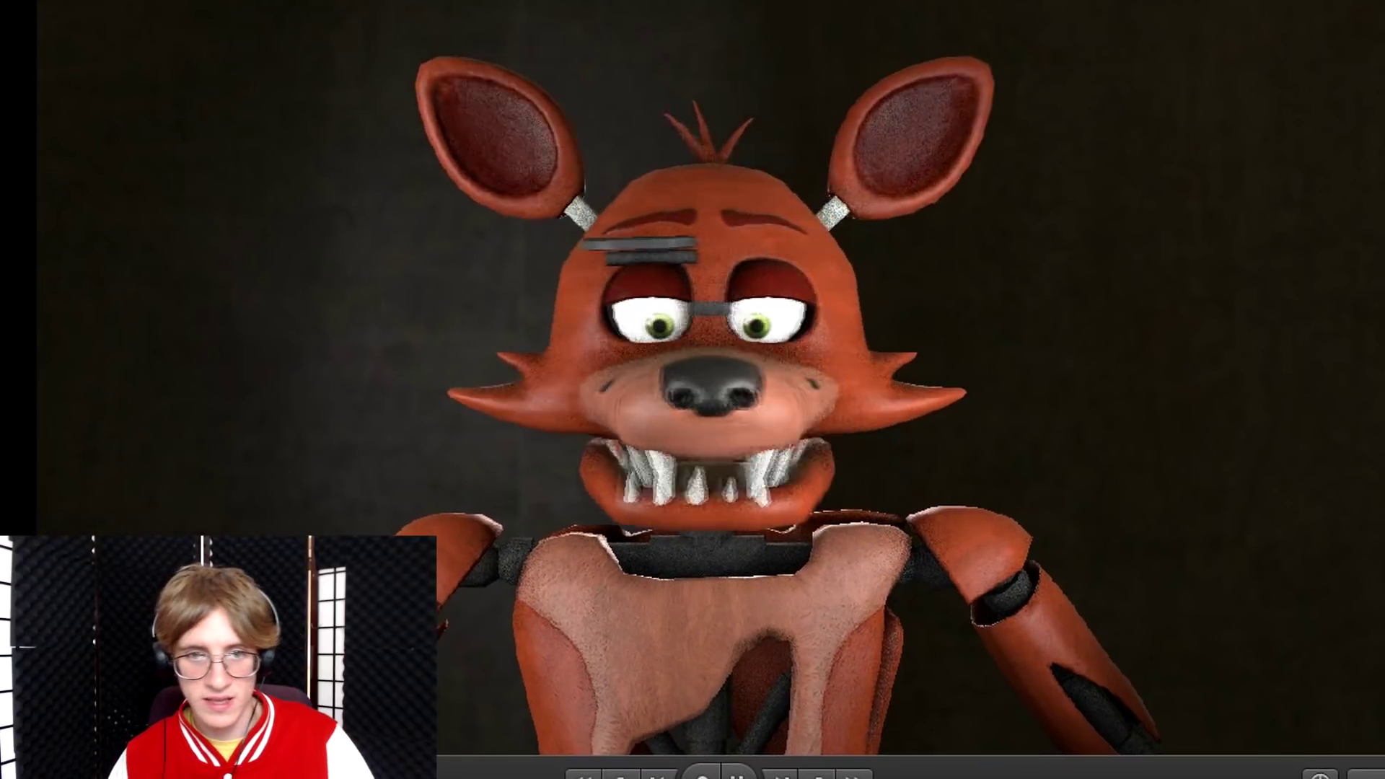
key(space)
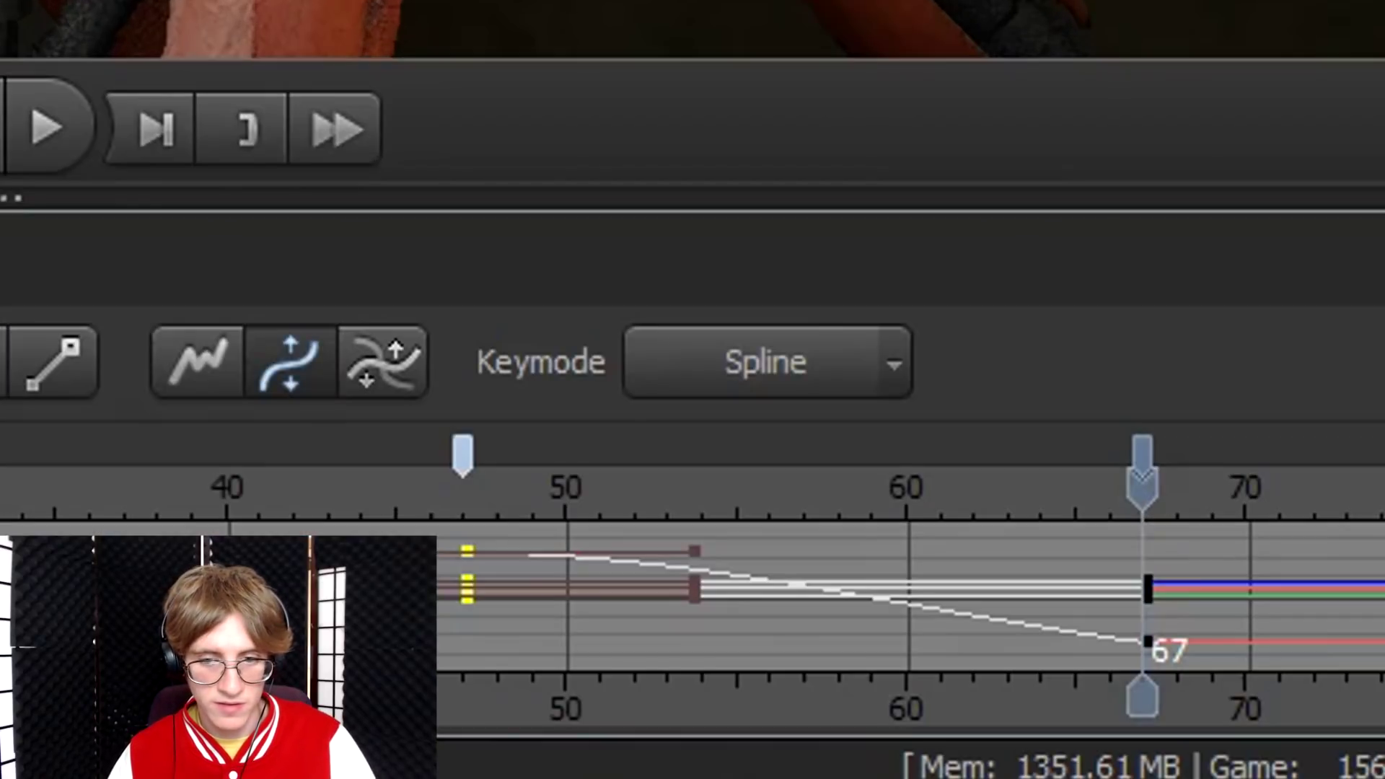
Step: Bookmark frames 67 and 47 and fit the motion editor time selection to frames 47–67
key(F3)
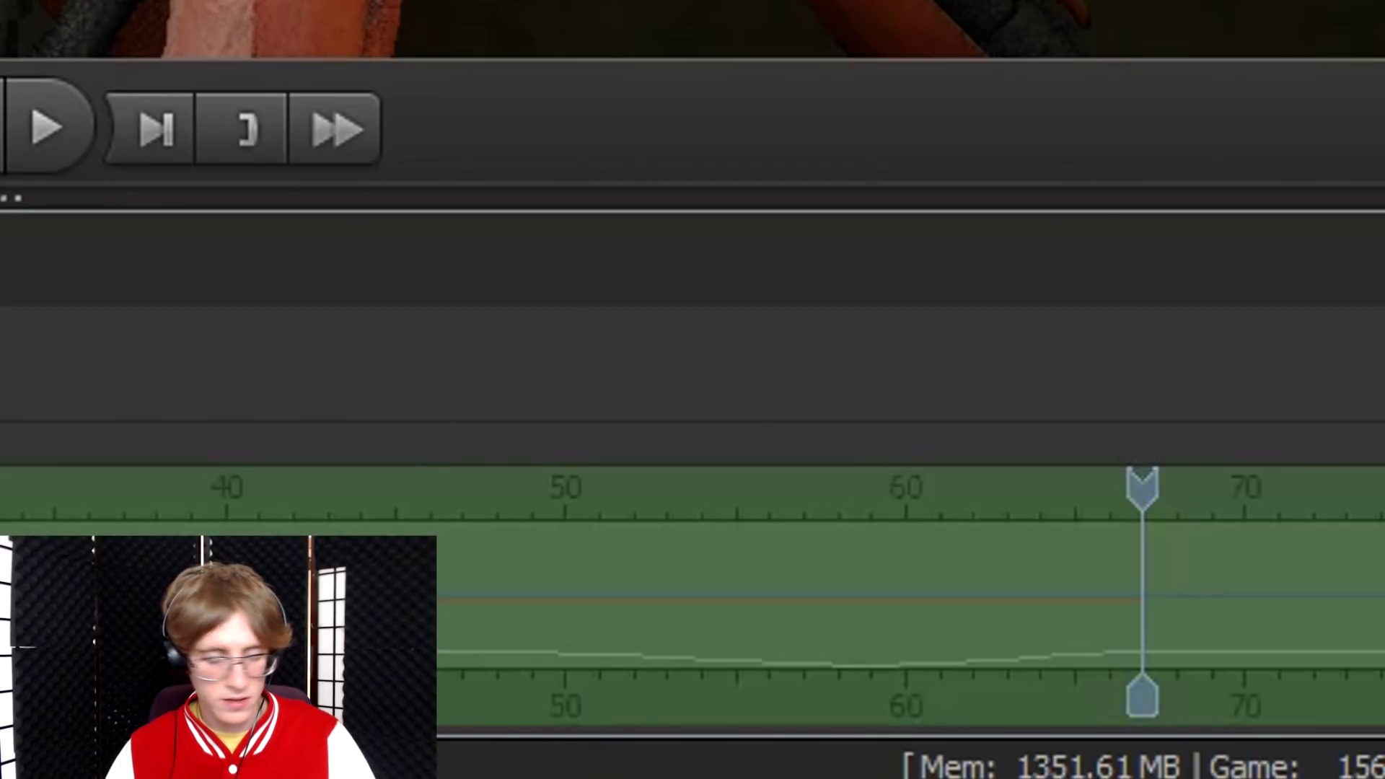
key(m)
key(F4)
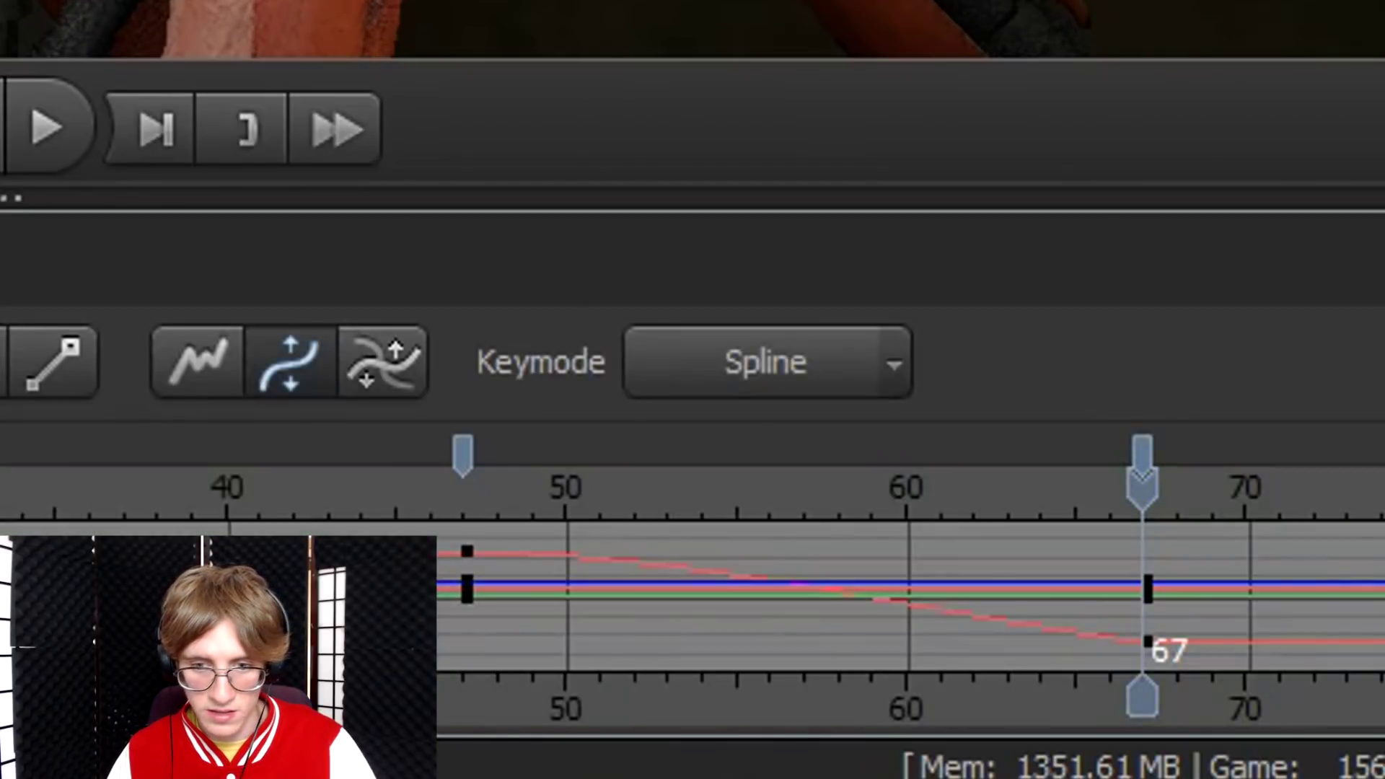
key(Up)
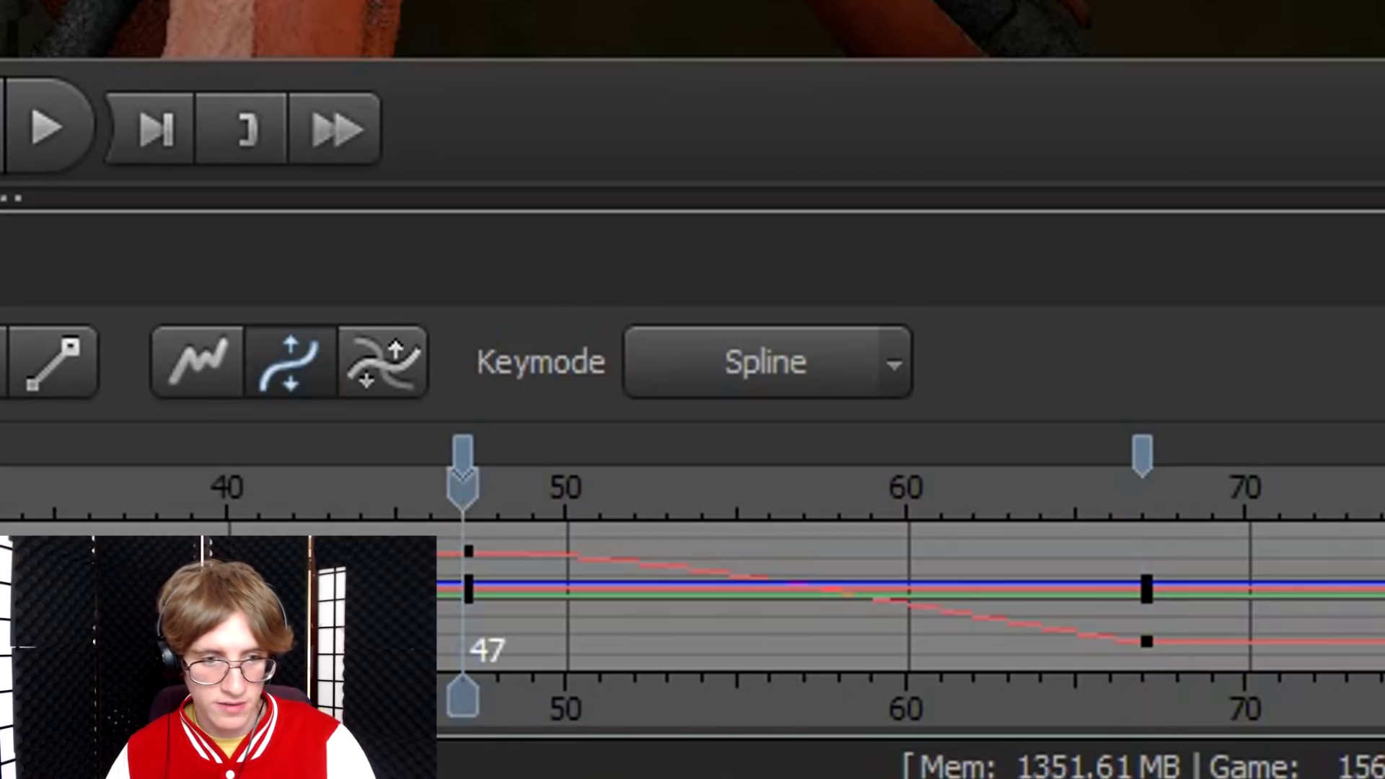
key(F2)
key(m)
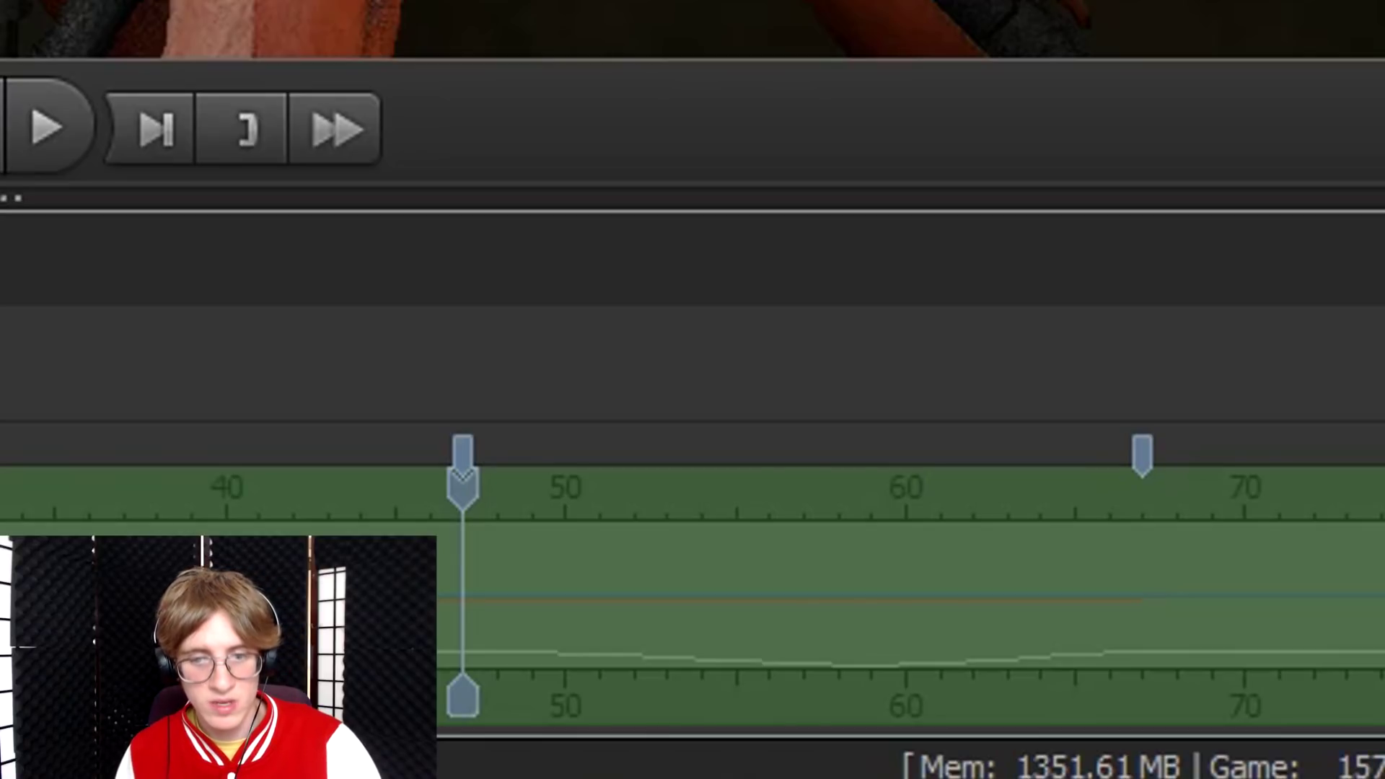
key(shift+Down)
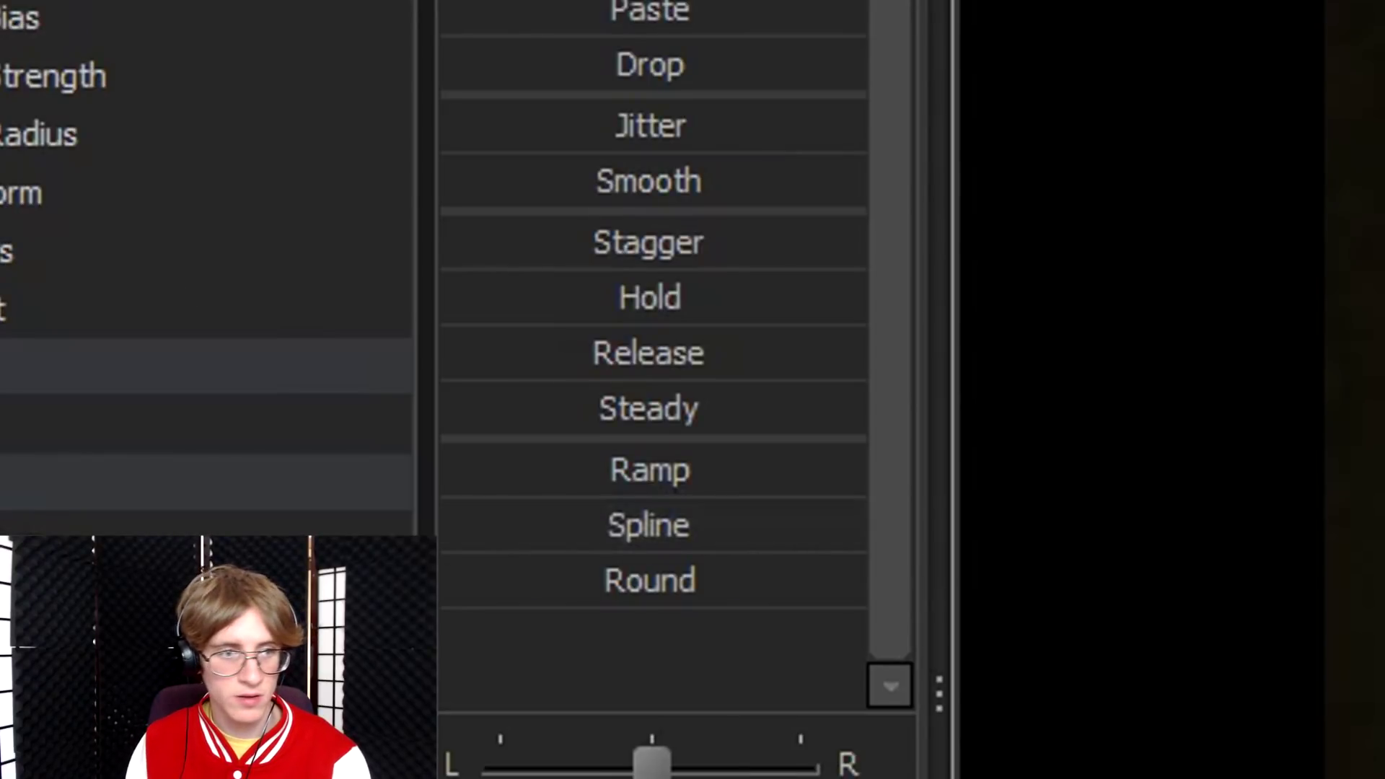
Step: Apply the Ramp preset and then the Round preset to the head-turn motion
click(613, 468)
click(538, 579)
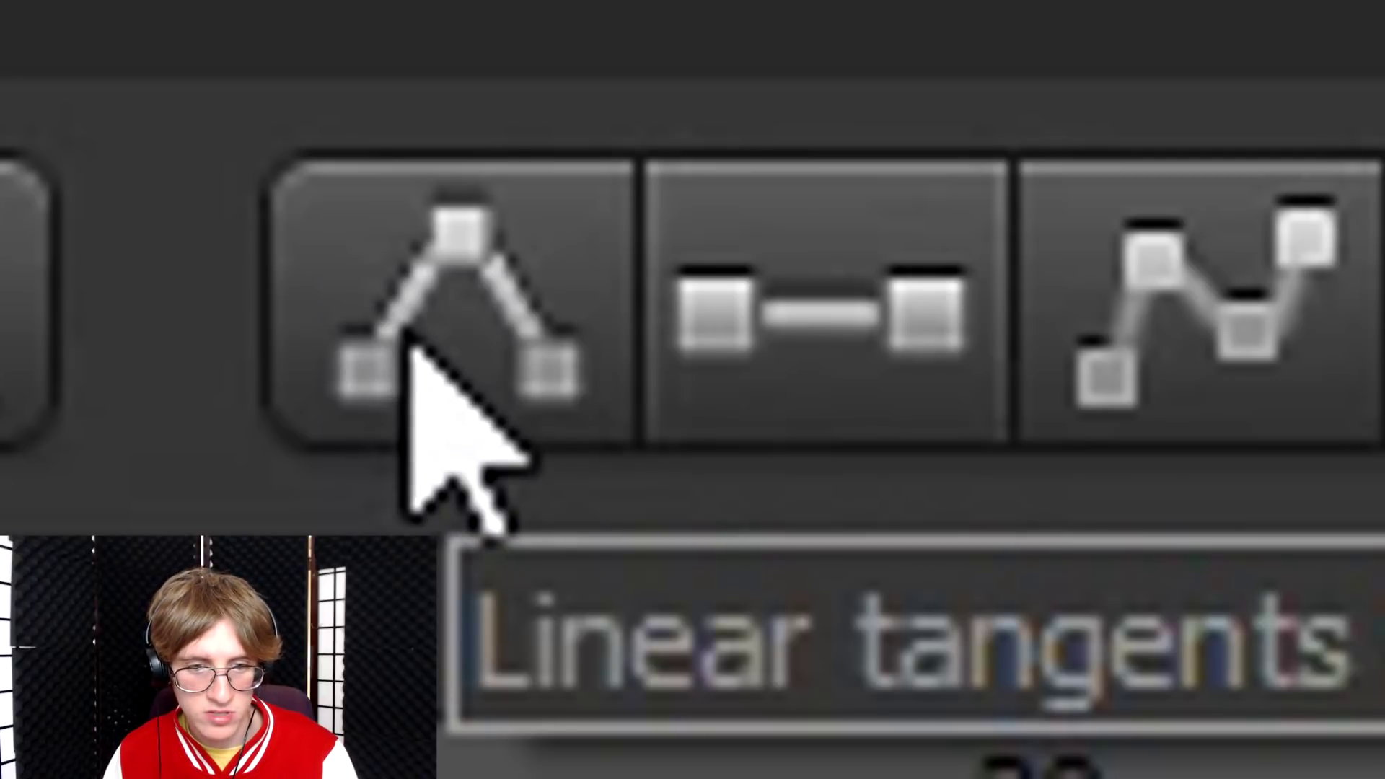
Step: Try linear tangents and shorter handles on the head keys, then switch them to flat tangents
click(436, 353)
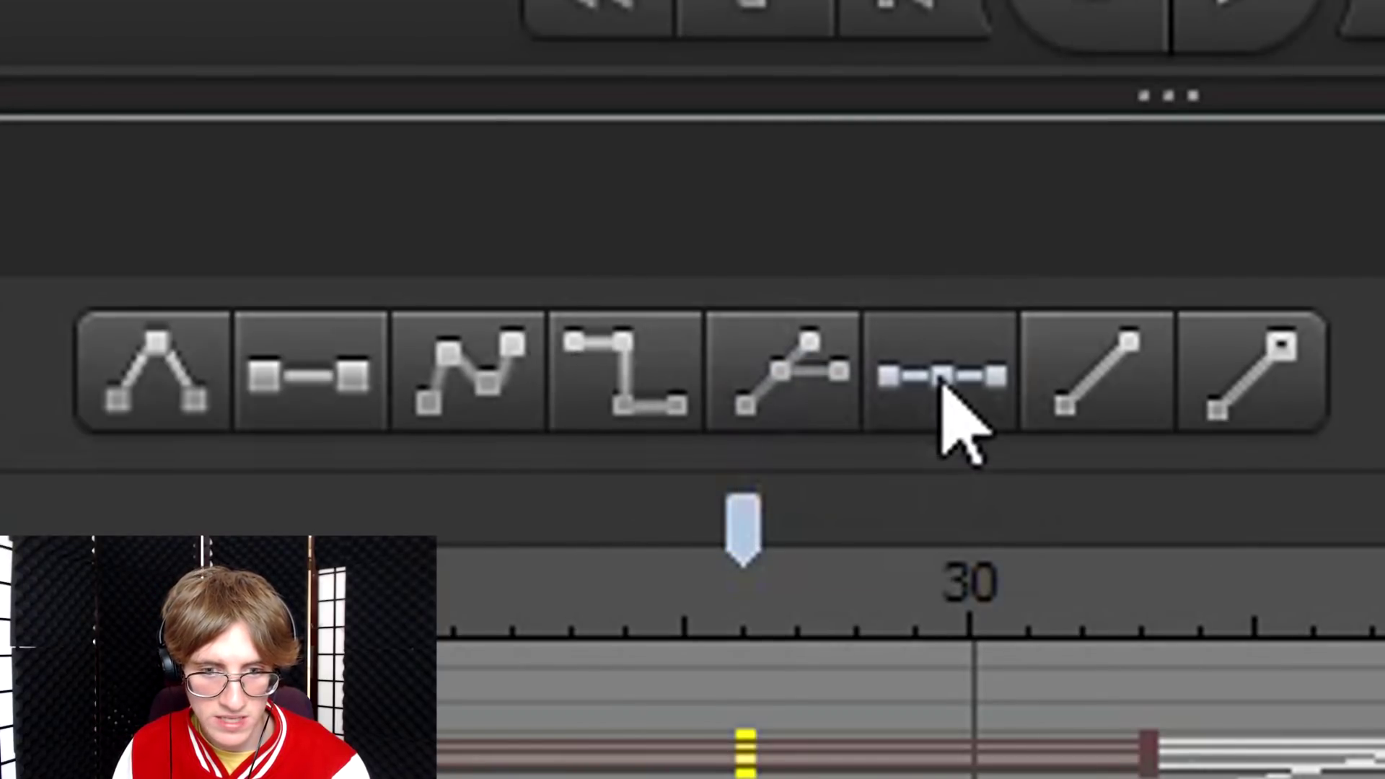
click(1291, 414)
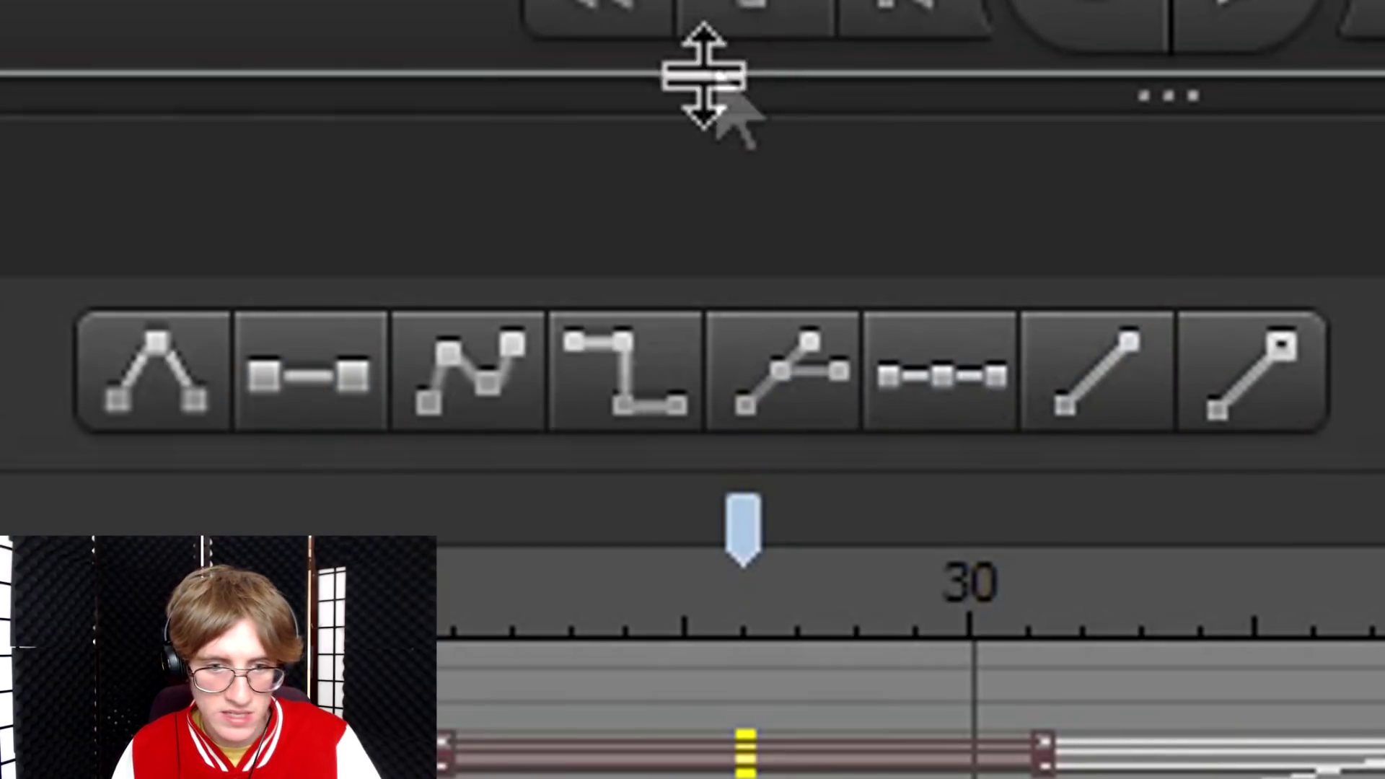
click(346, 390)
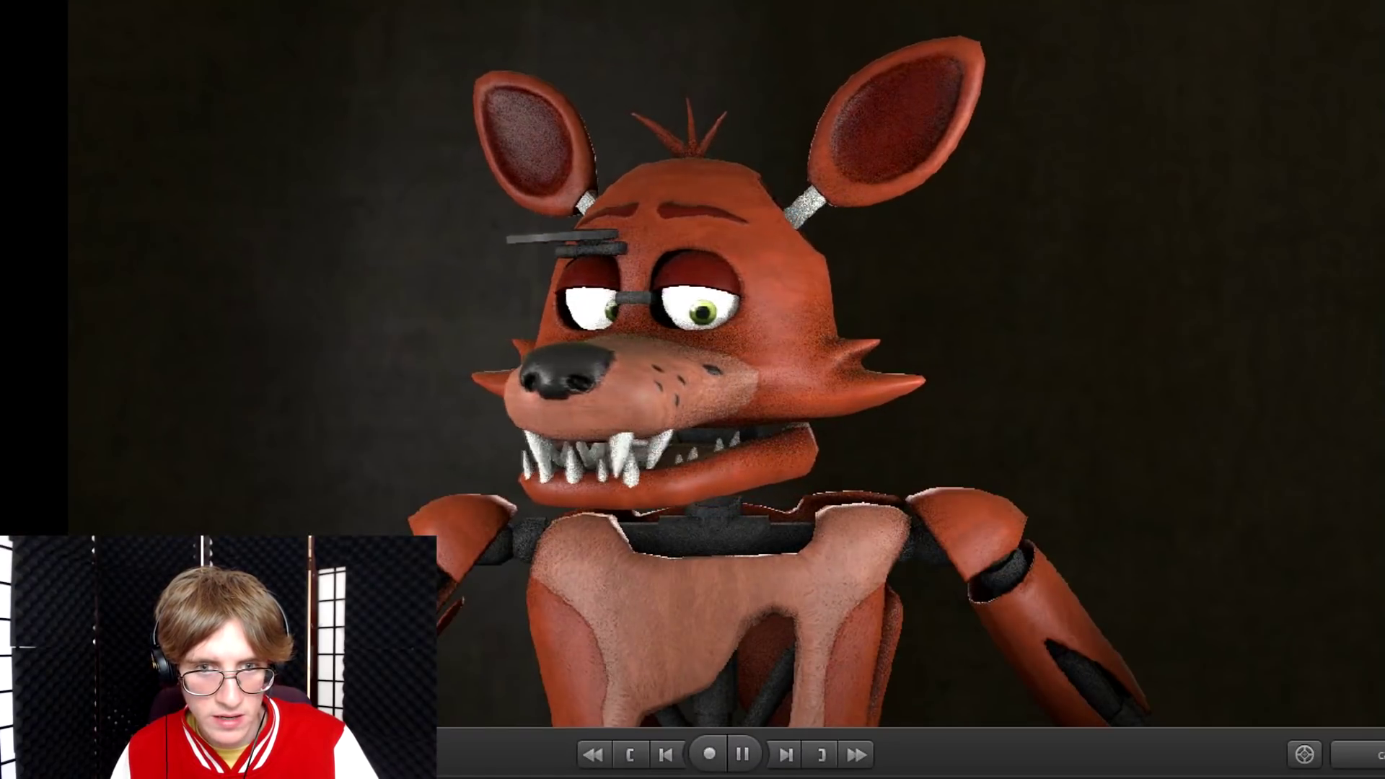
Step: Replay the head turn several times from the start to review the flat-tangent easing
key(space)
click(625, 756)
key(space)
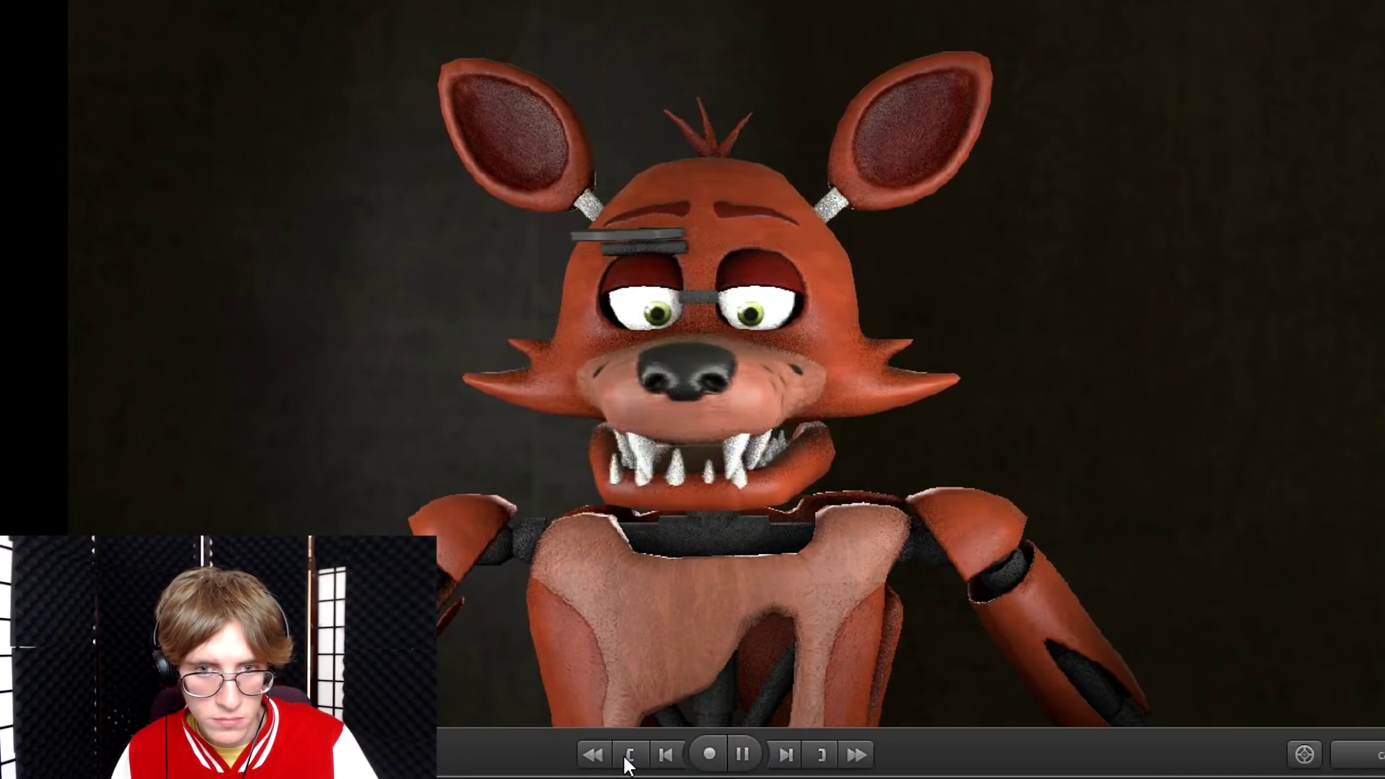
key(space)
click(624, 756)
key(space)
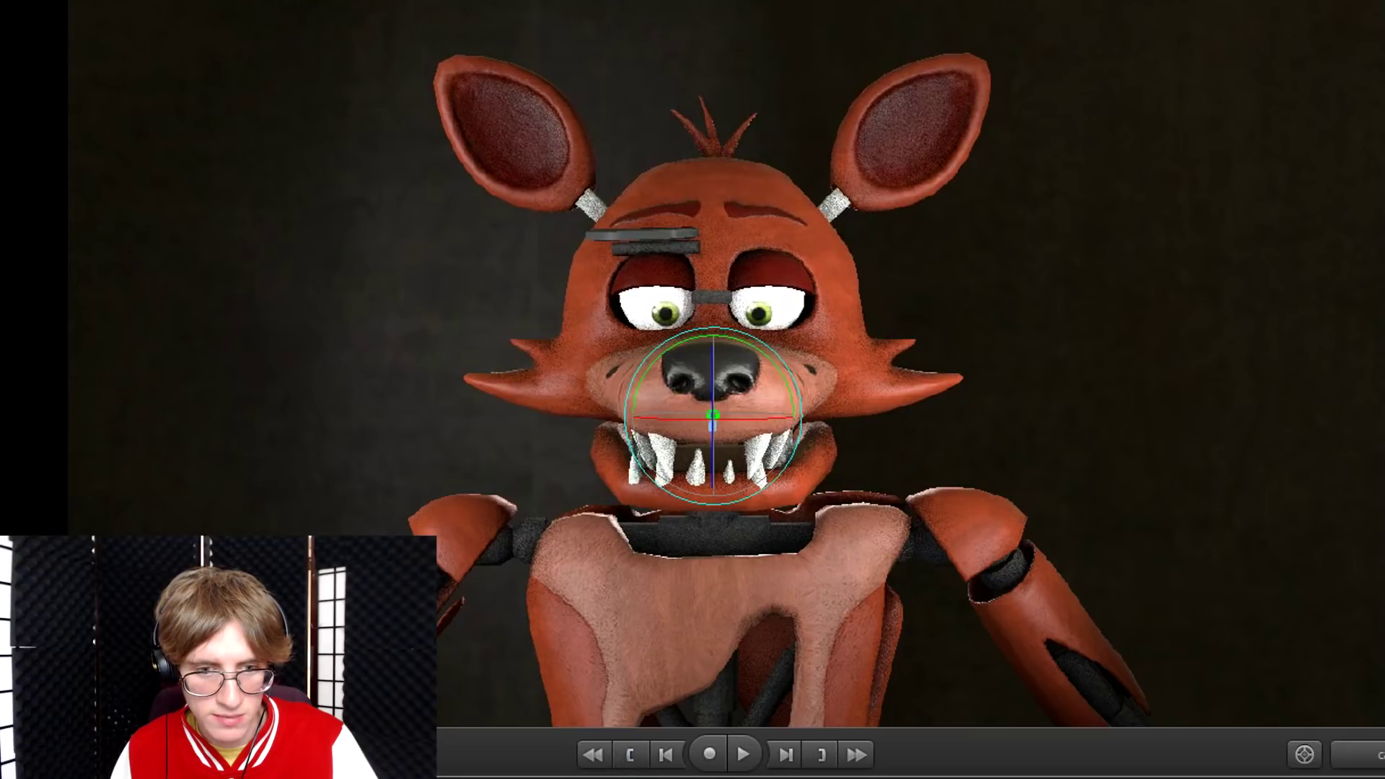
key(Right)
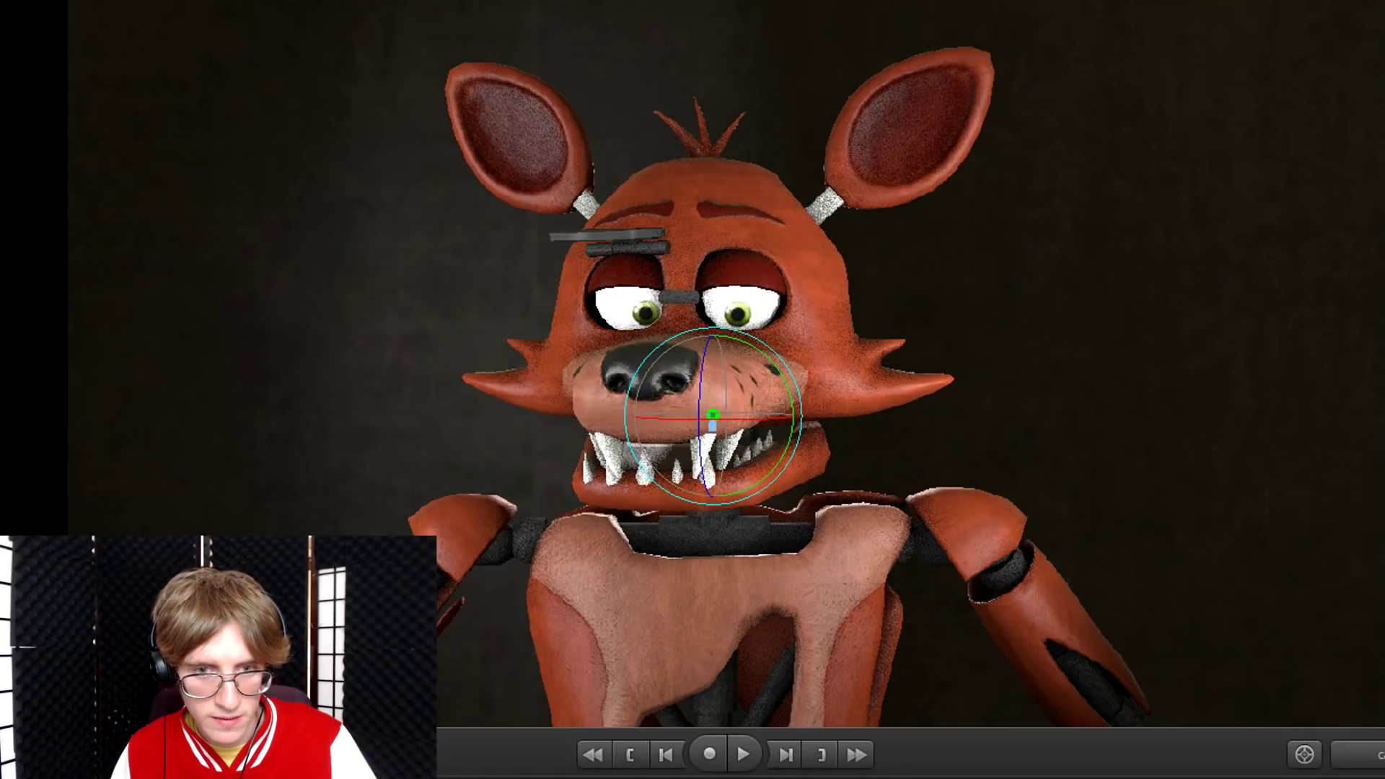
click(626, 761)
key(space)
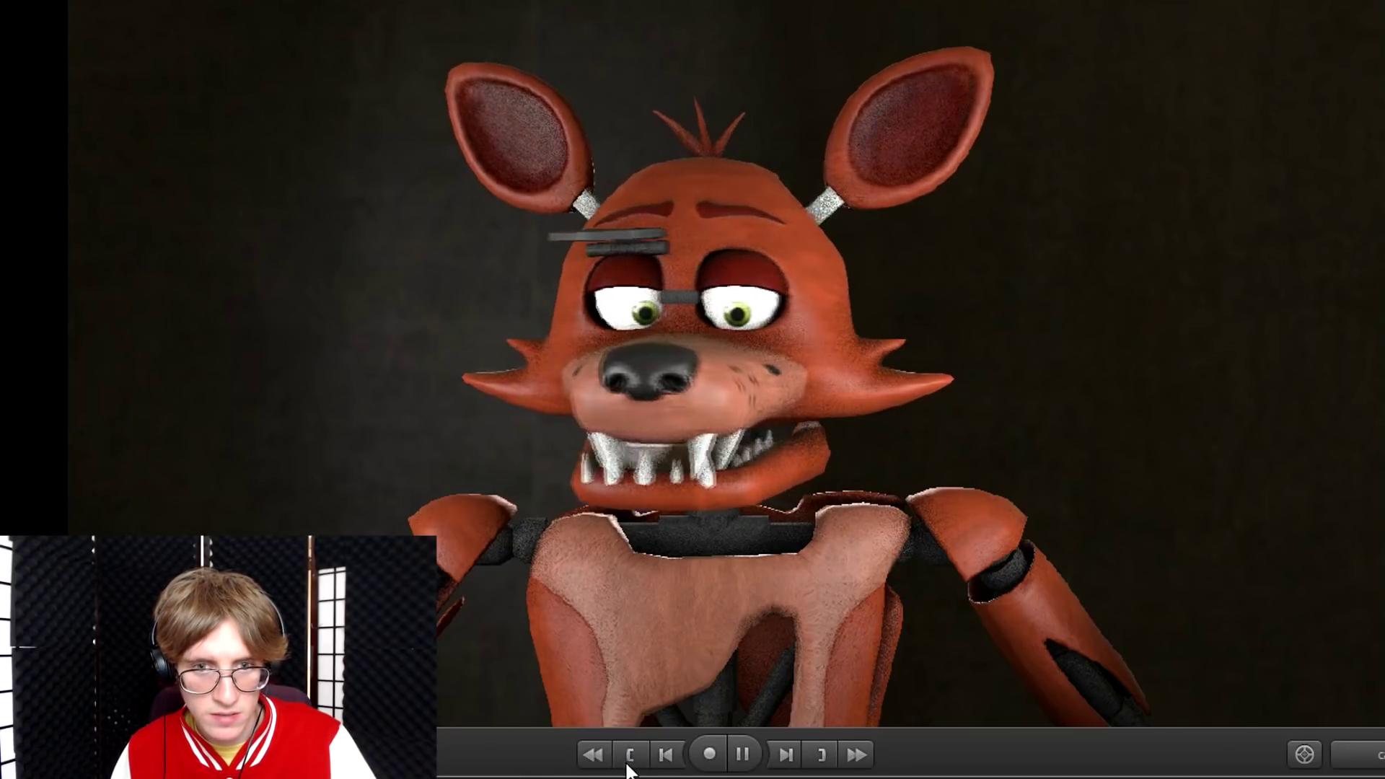
key(space)
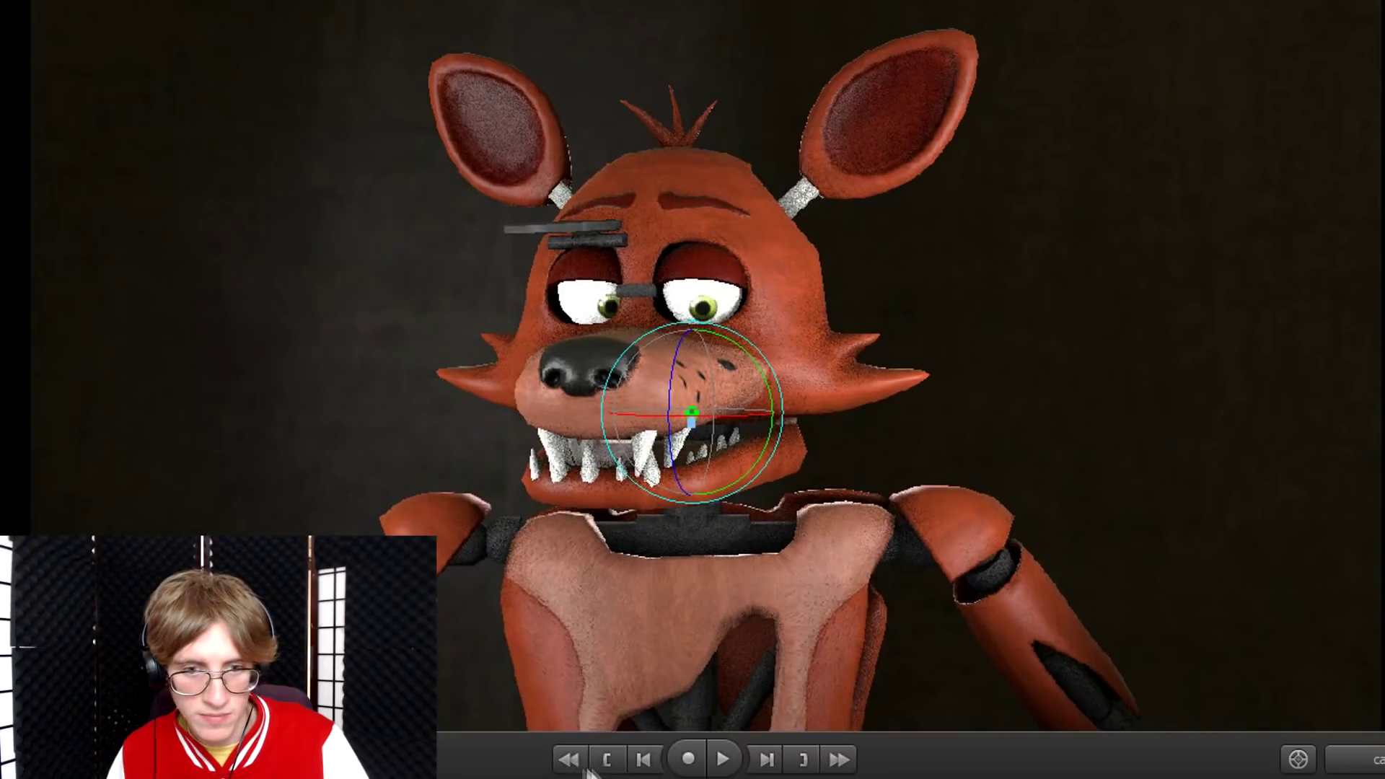
key(space)
key(space)
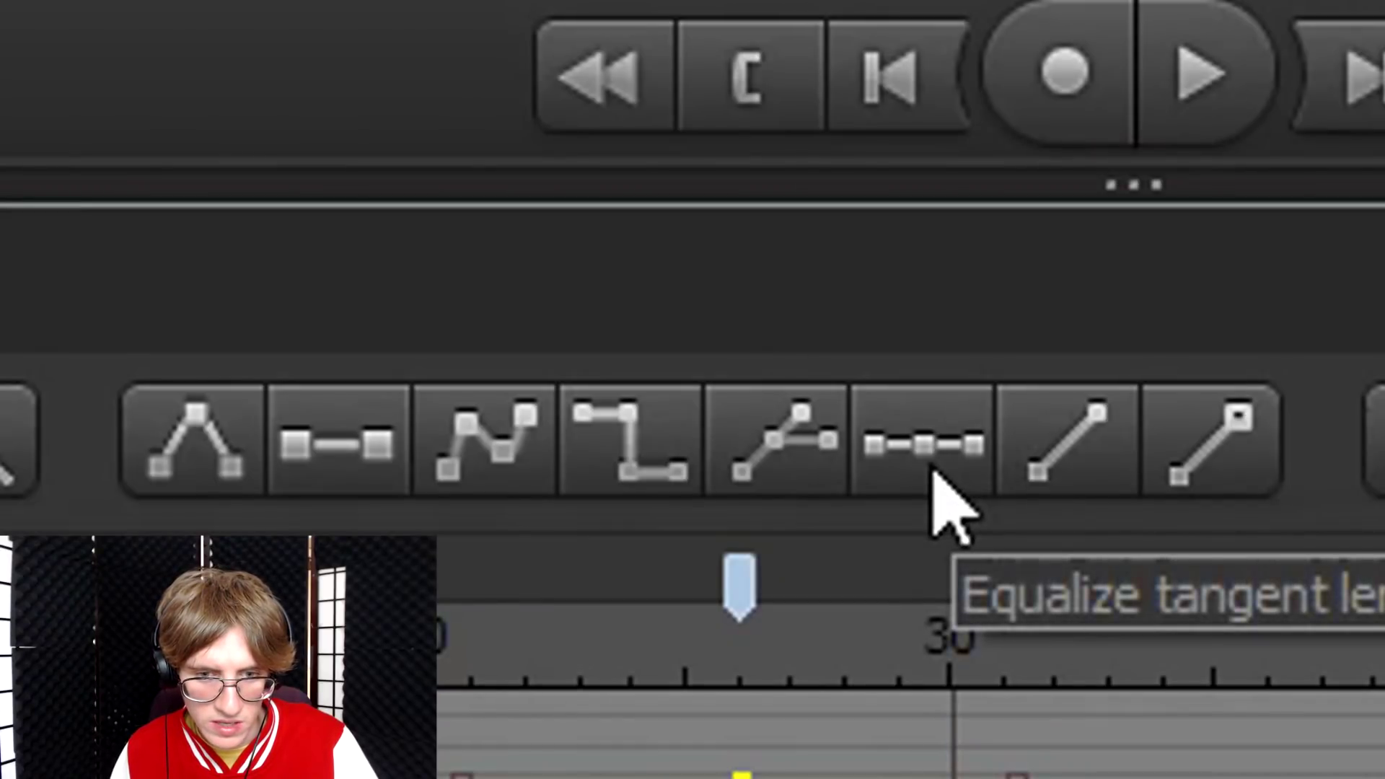
Step: Equalize the tangent lengths of the selected keys and replay the revised head turn
click(936, 473)
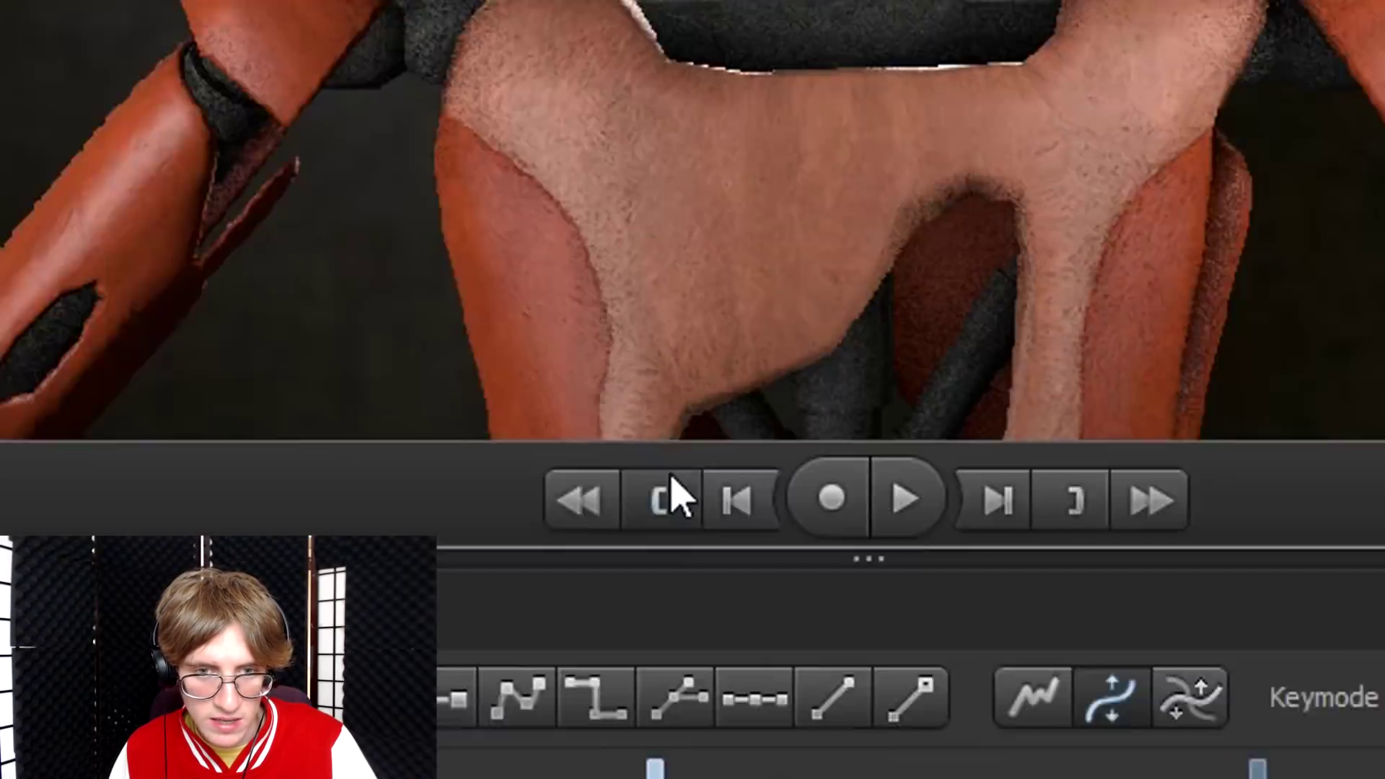
click(772, 61)
key(space)
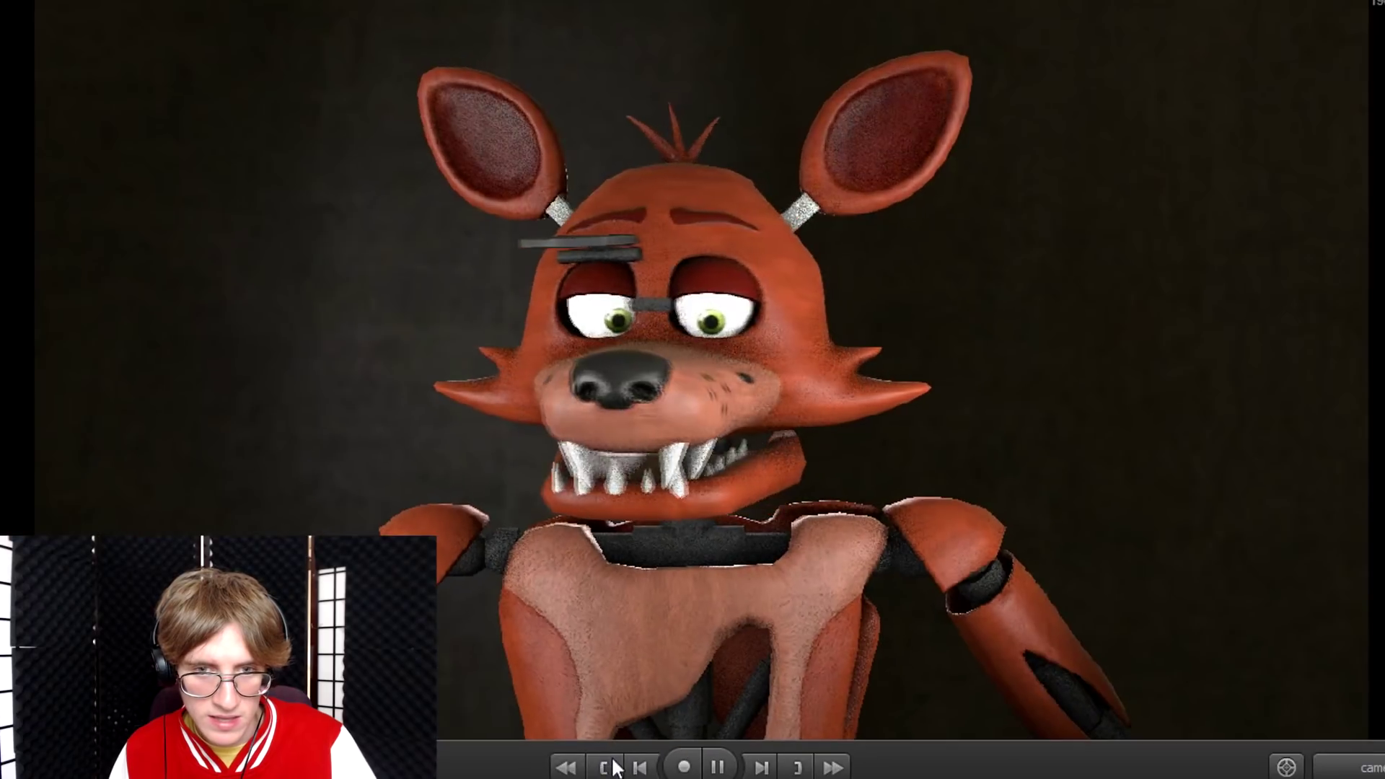
key(space)
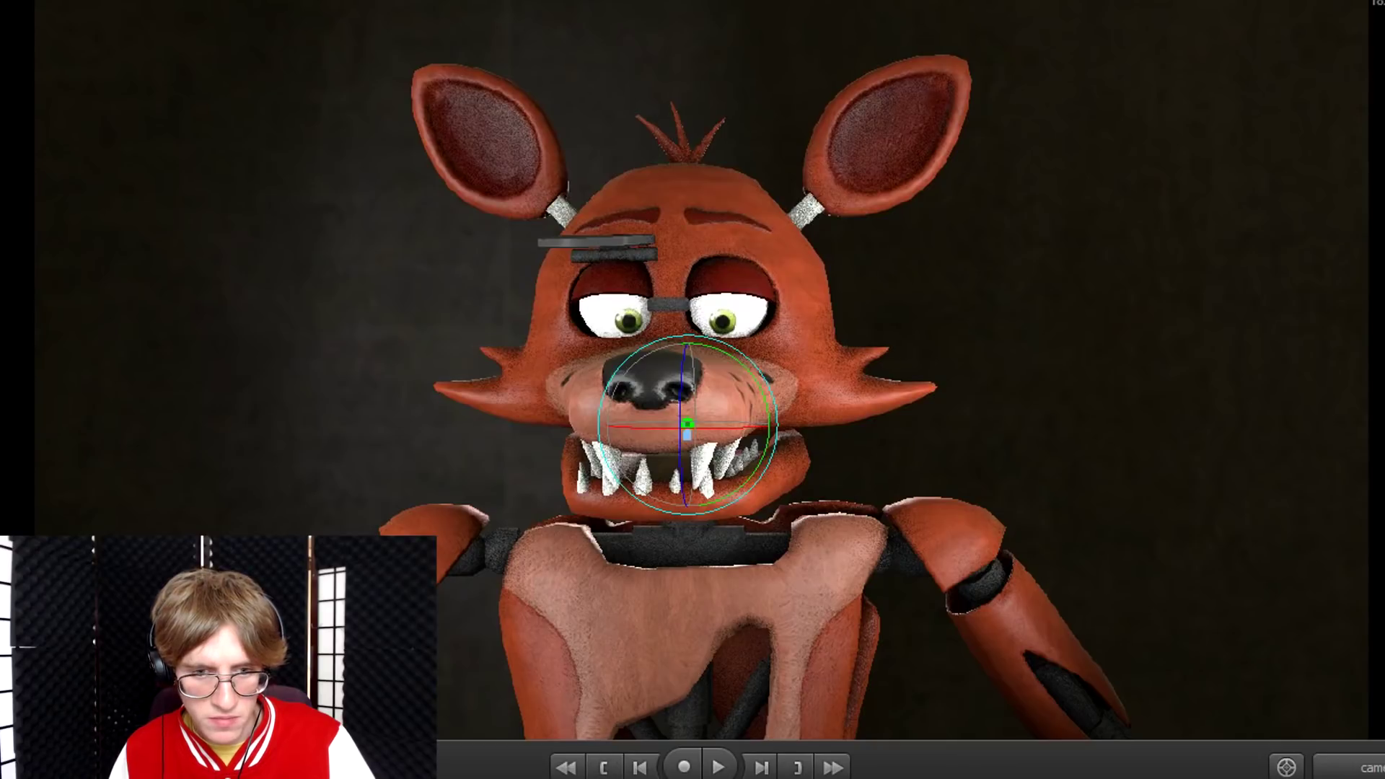
key(Right)
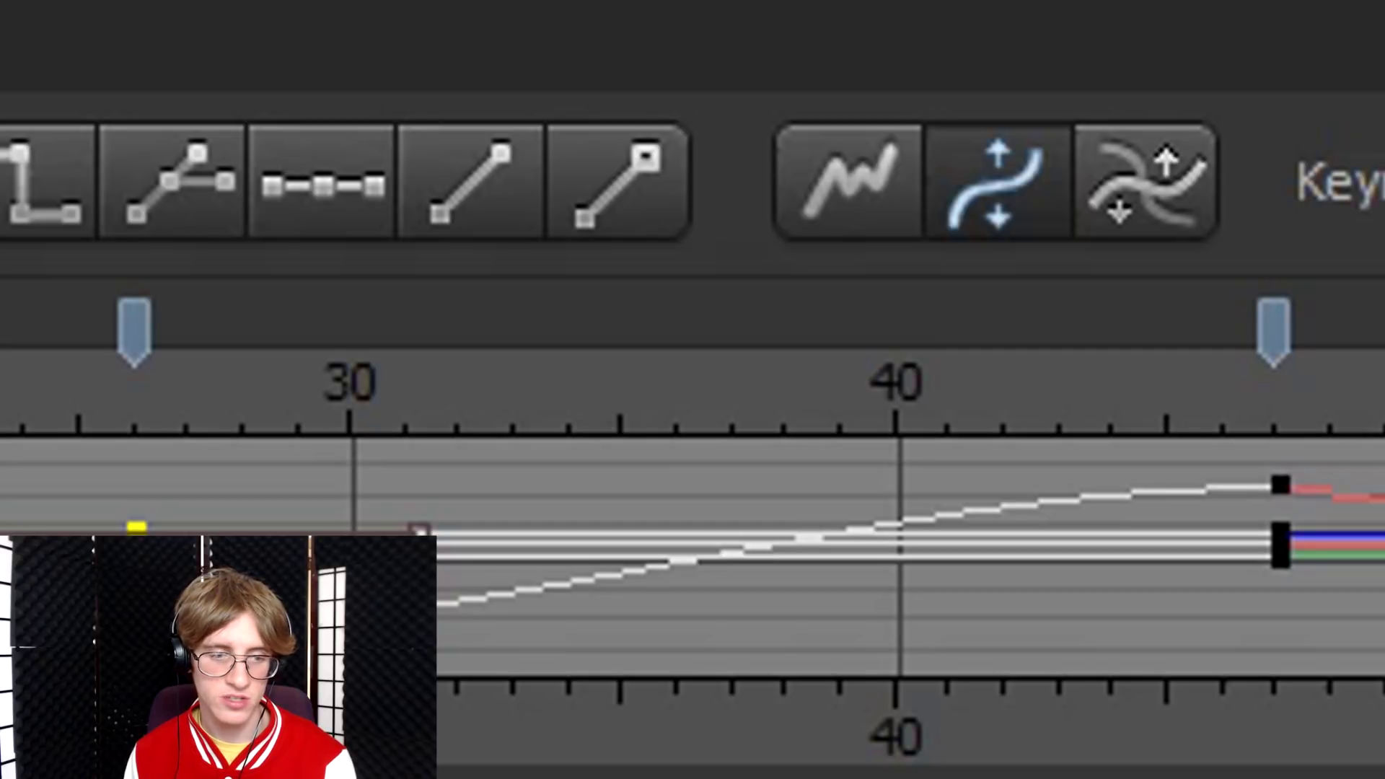
Step: Drag the end head-turn keys from frame 67 later, out to about frame 116
click(1274, 400)
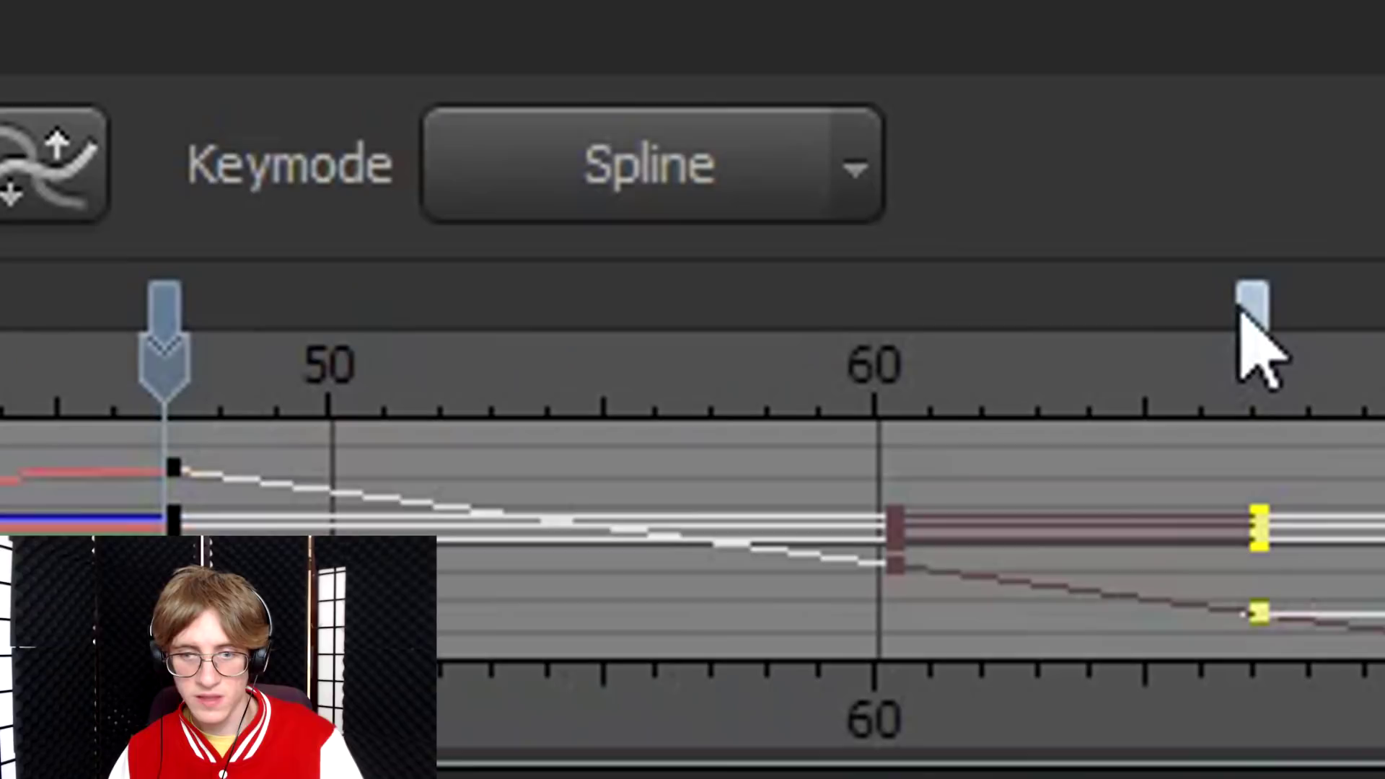
scroll(1282, 361, down, 2)
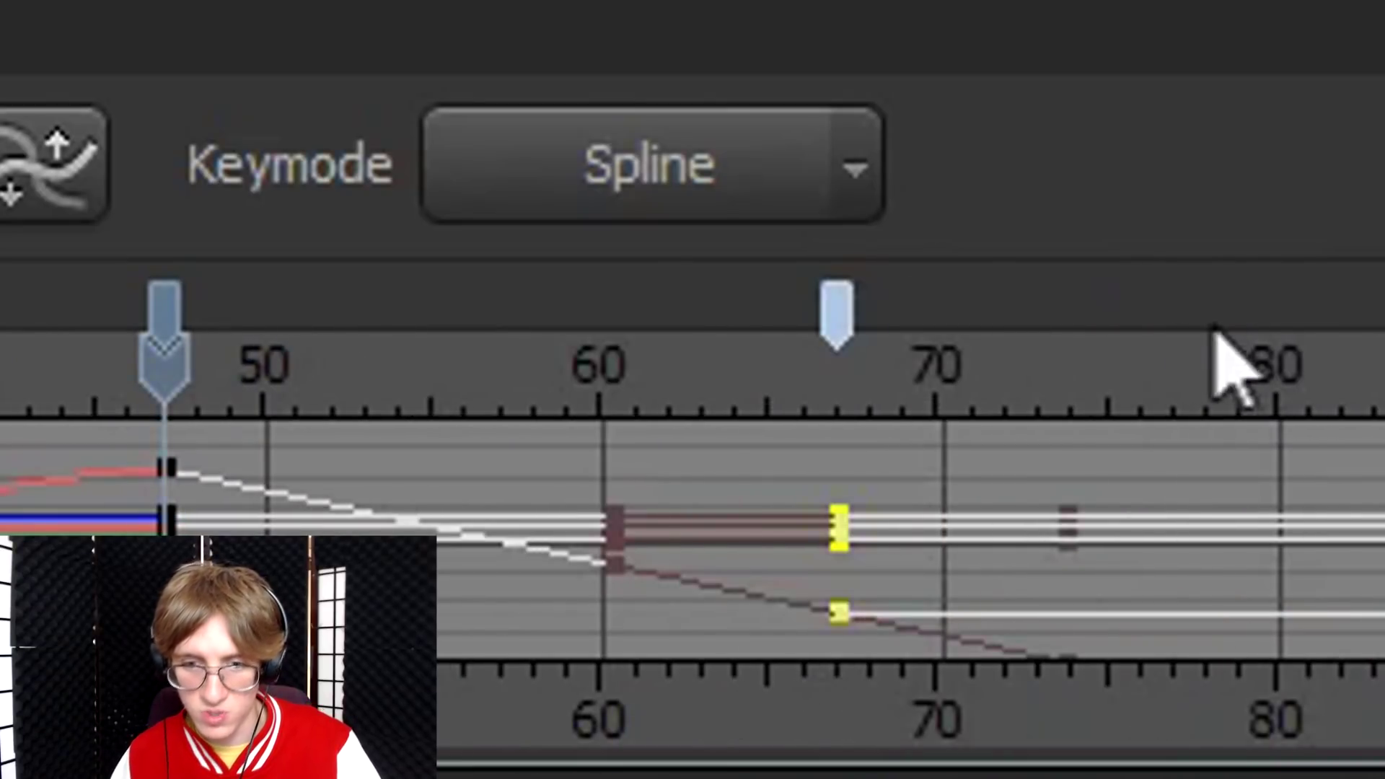
mouse_move(841, 303)
mouse_down()
mouse_move(1072, 233)
mouse_move(1384, 325)
mouse_move(1361, 423)
mouse_move(1312, 429)
mouse_up()
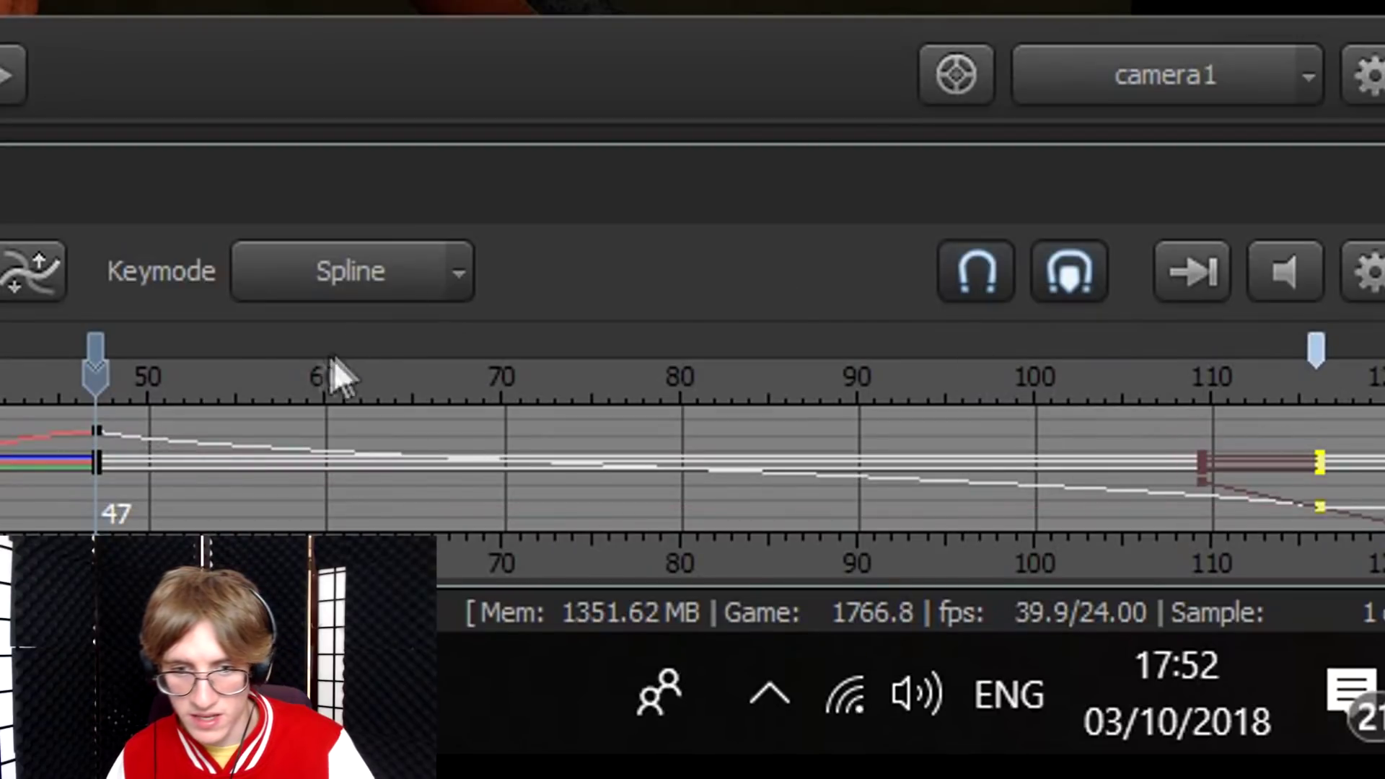
scroll(215, 353, up, 1)
scroll(346, 343, down, 8)
scroll(649, 336, up, 3)
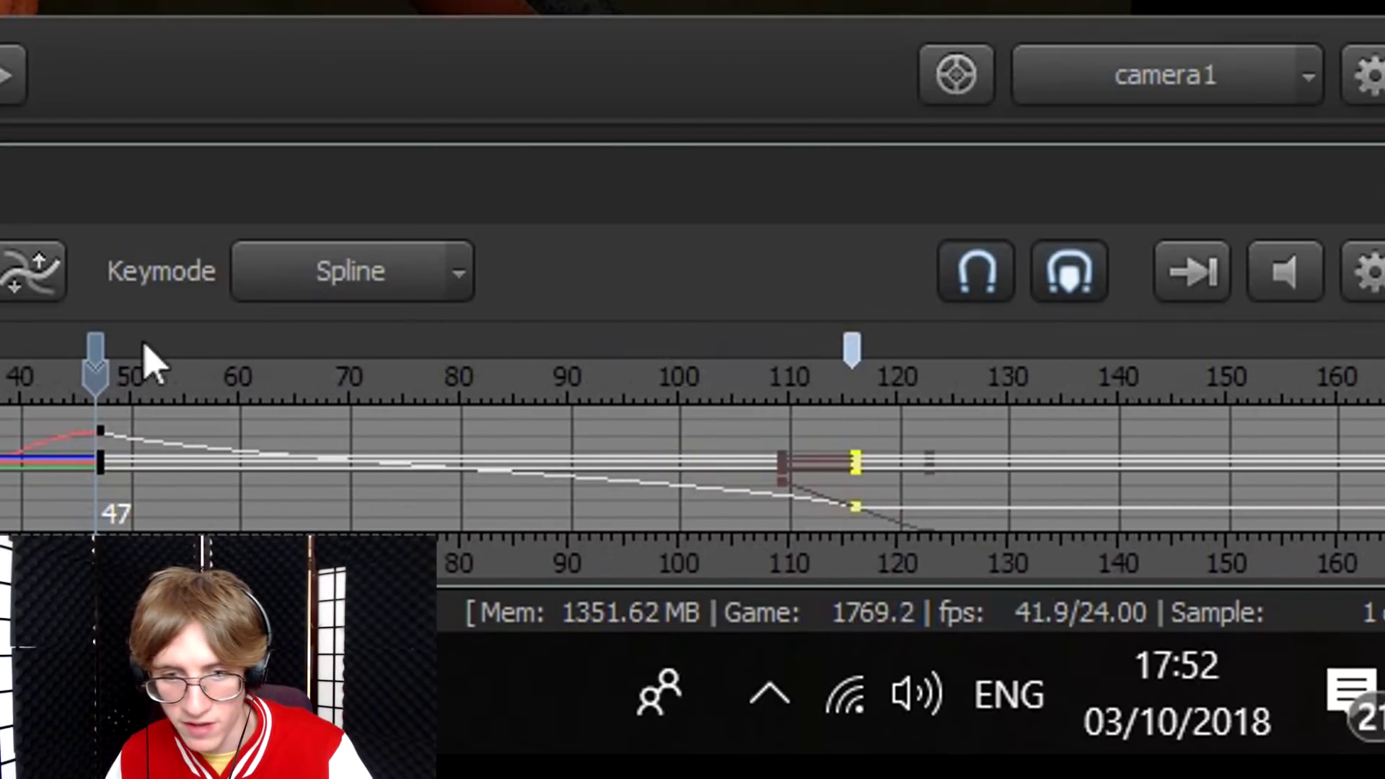
Step: Select the keys at frame 47 and preview the head turn from there
click(97, 362)
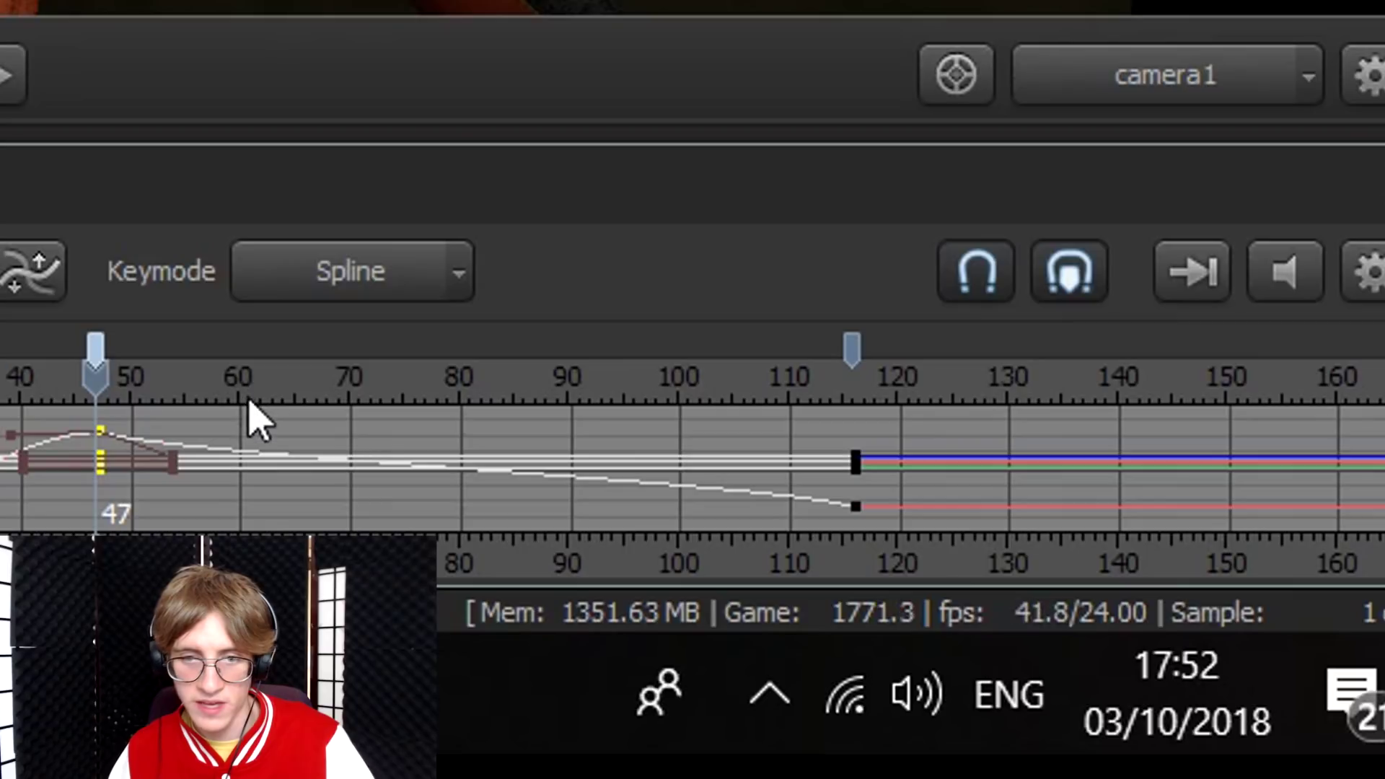
key(space)
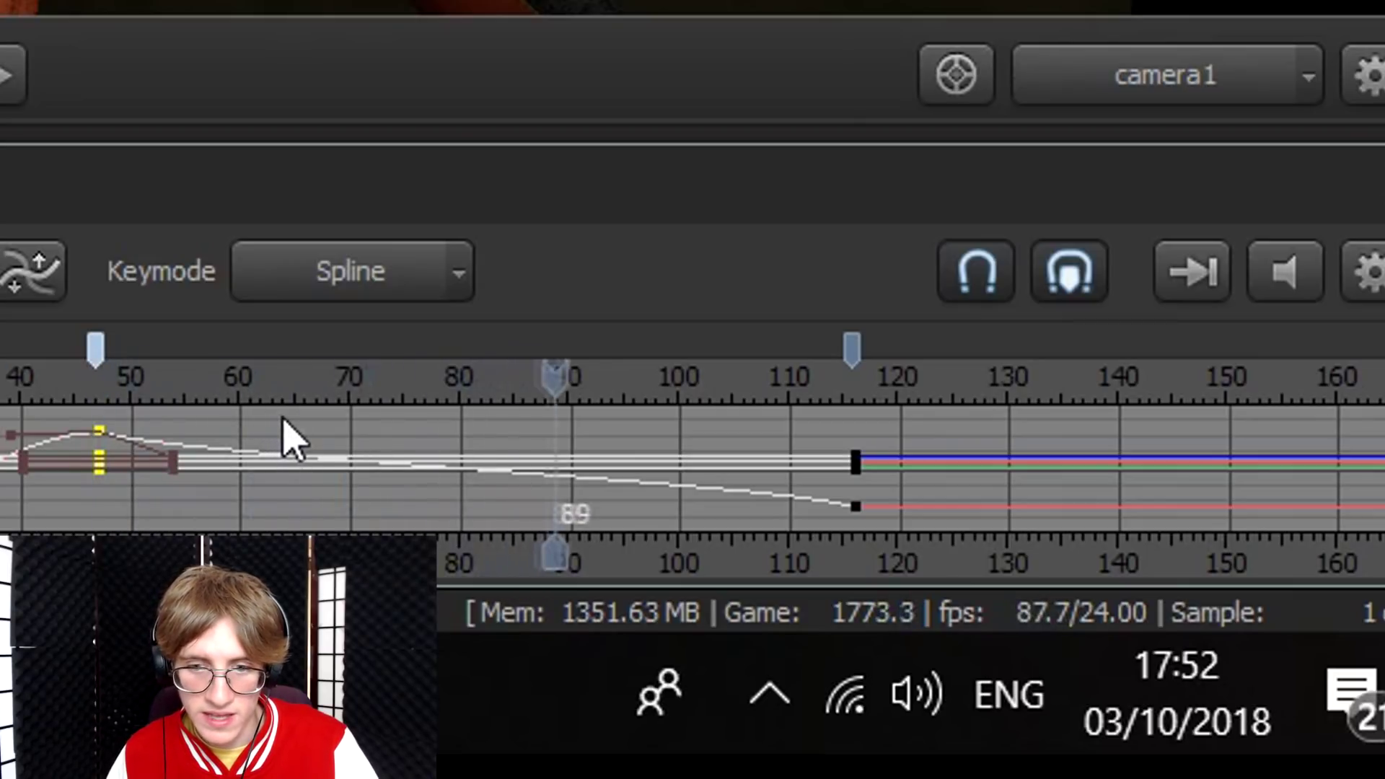
key(space)
key(Up)
key(Up)
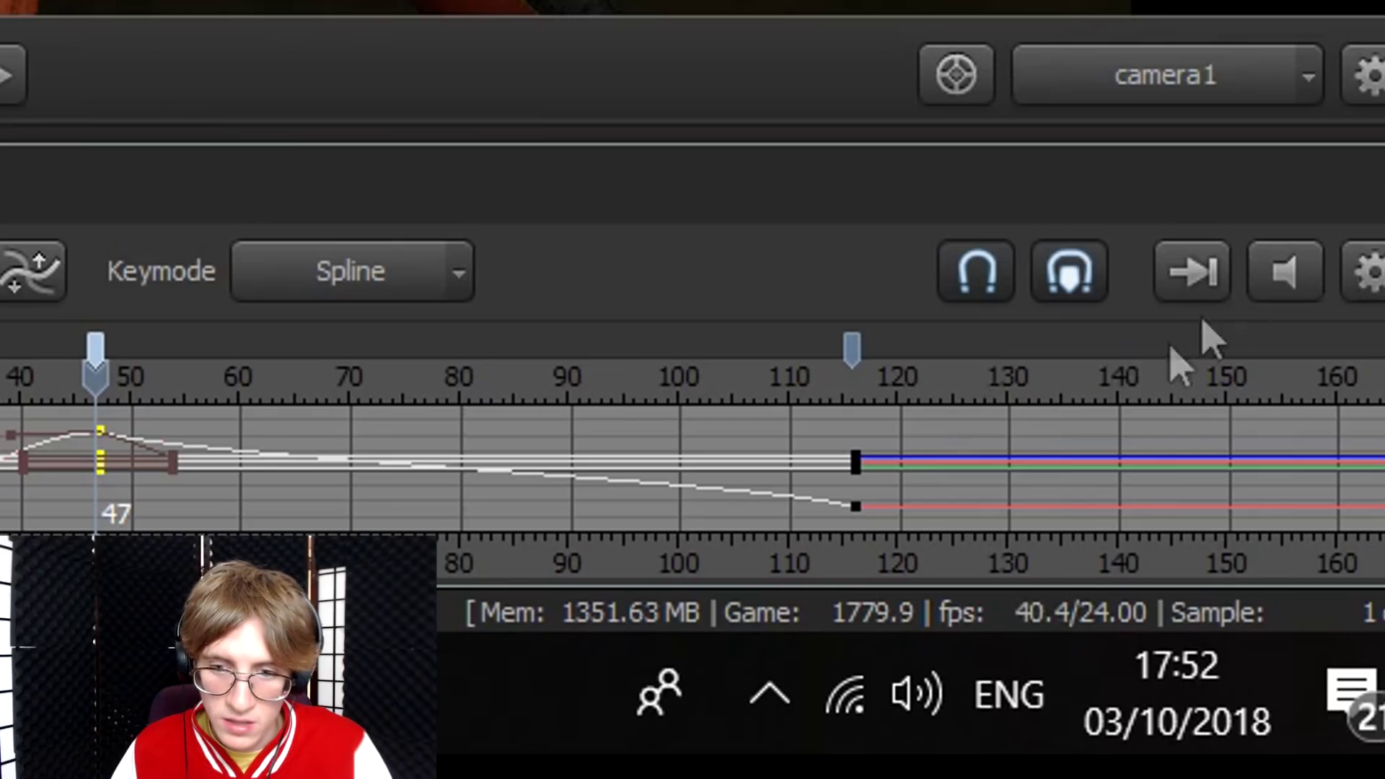
Step: Drag the frame 116 keys back to about frame 53 and play the quicker head turn
drag(851, 347, 230, 401)
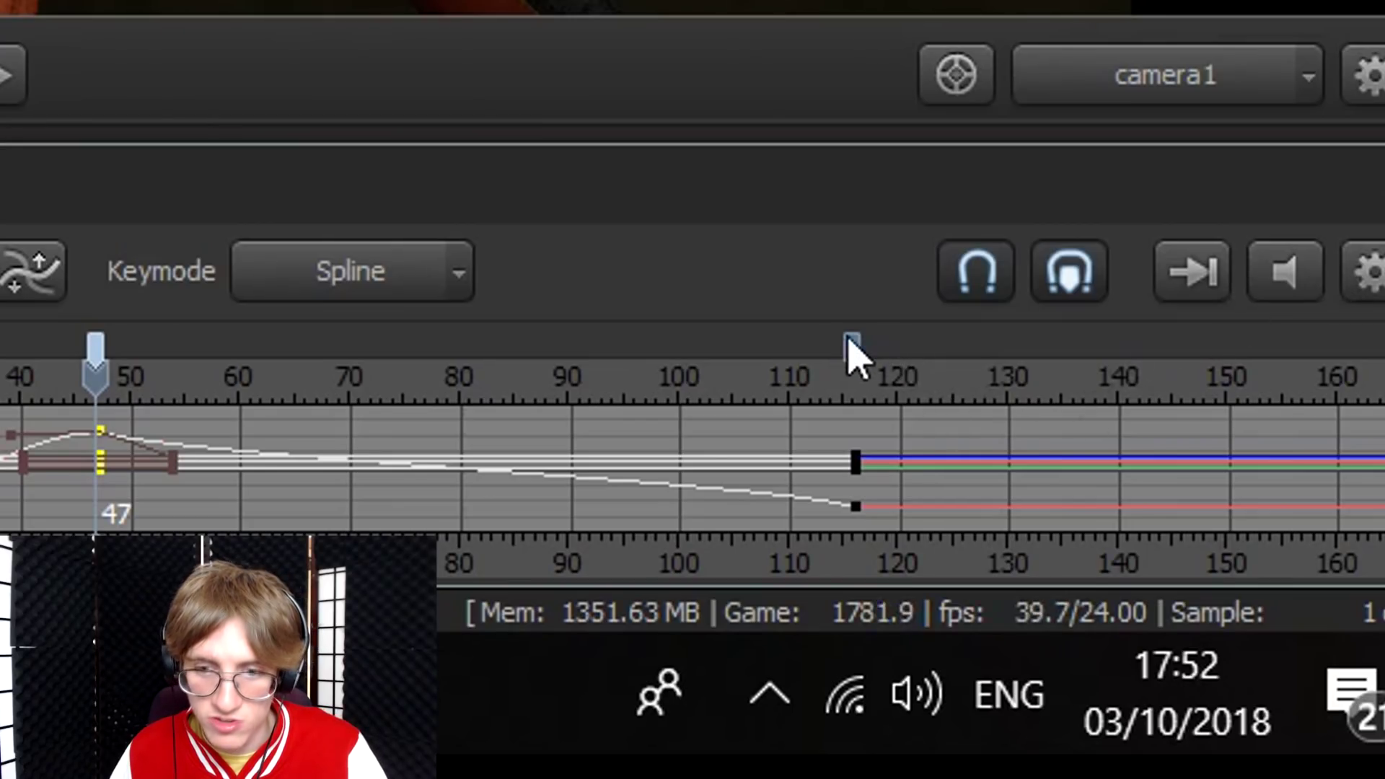
drag(808, 459, 678, 490)
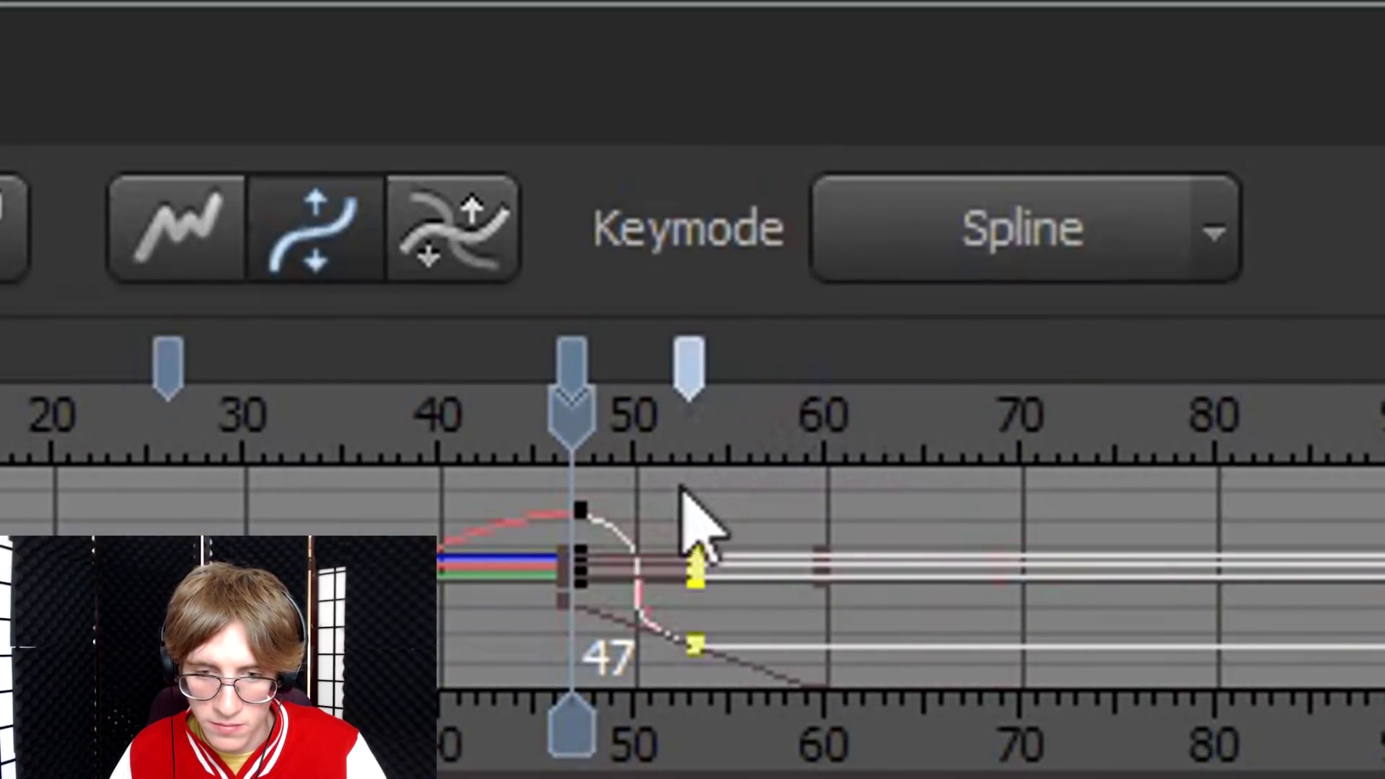
key(space)
key(space)
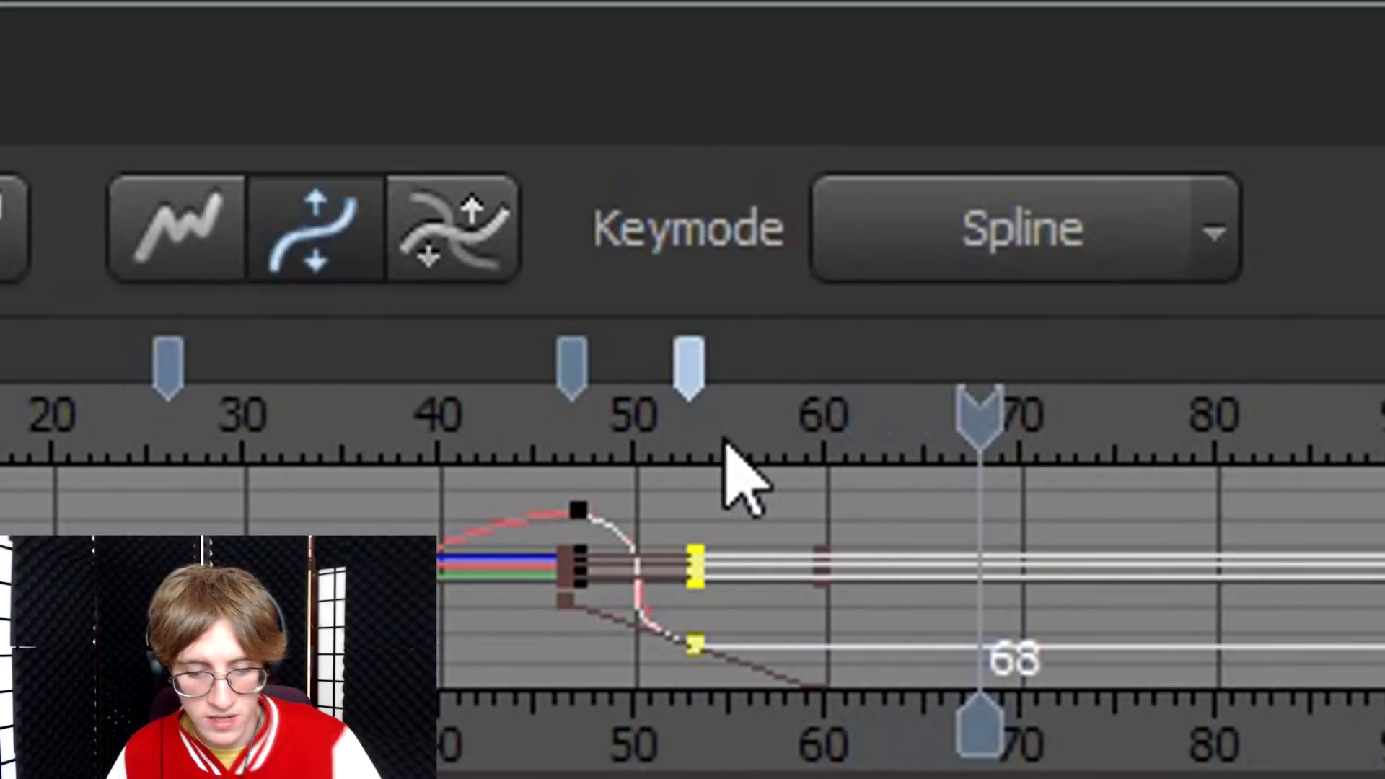
key(Up)
key(Up)
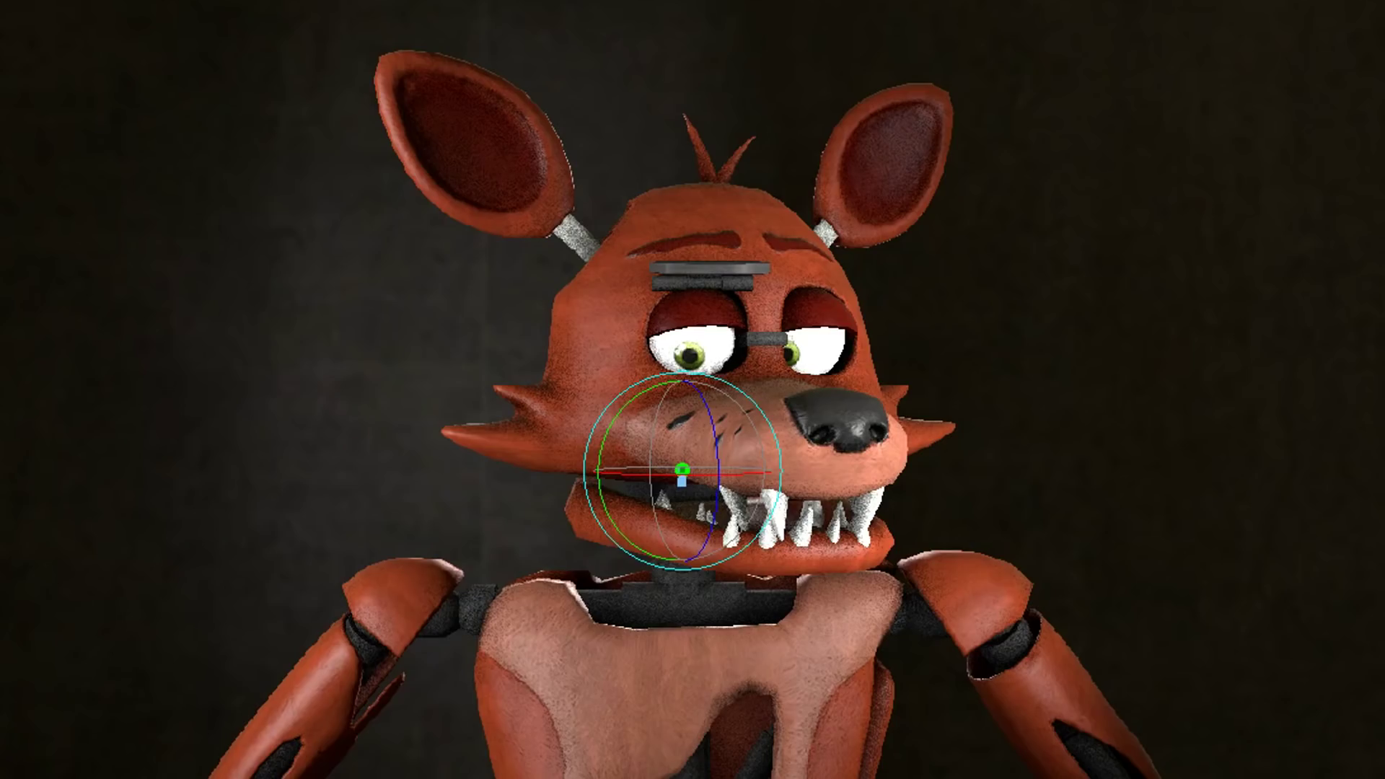
Step: Delete the key near frame 53, add keys at frame 67, compare with frame 47, then rewind
key(Delete)
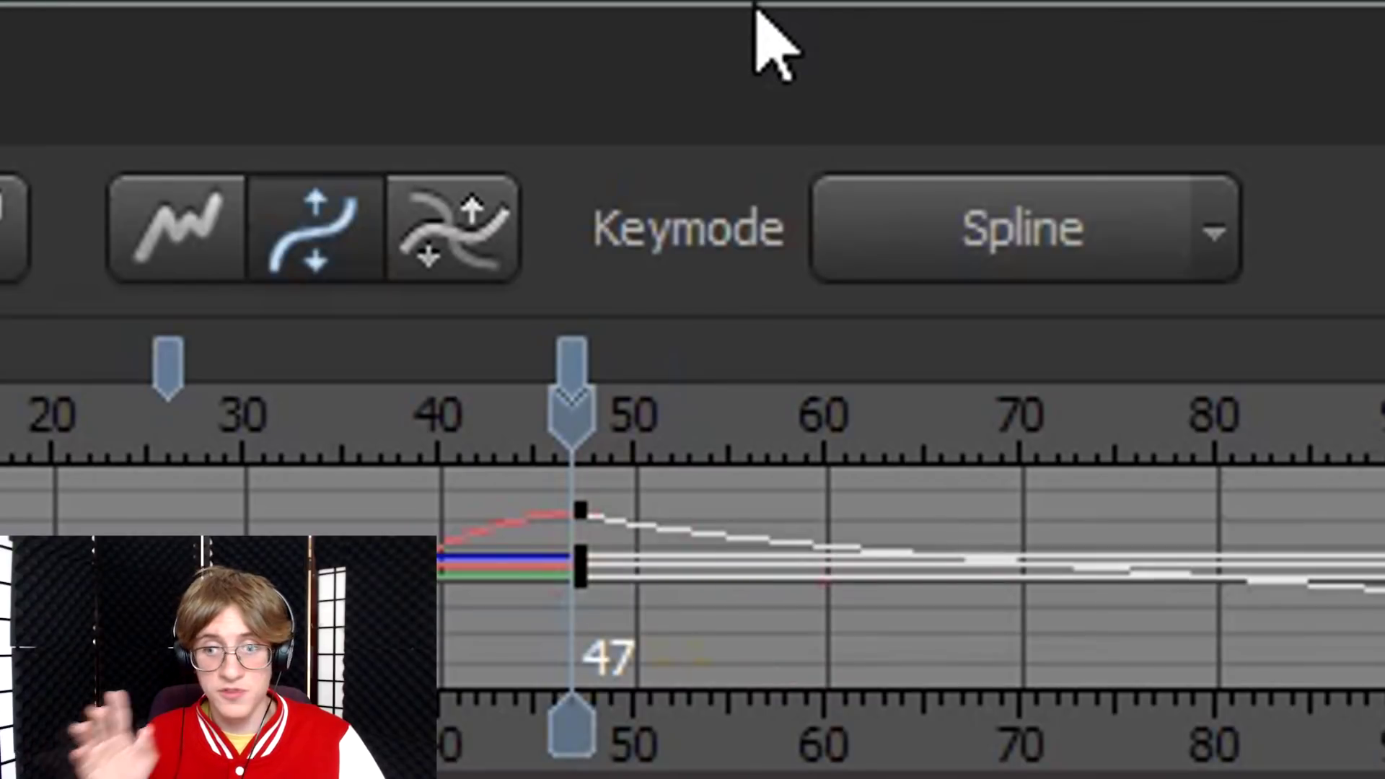
key(m)
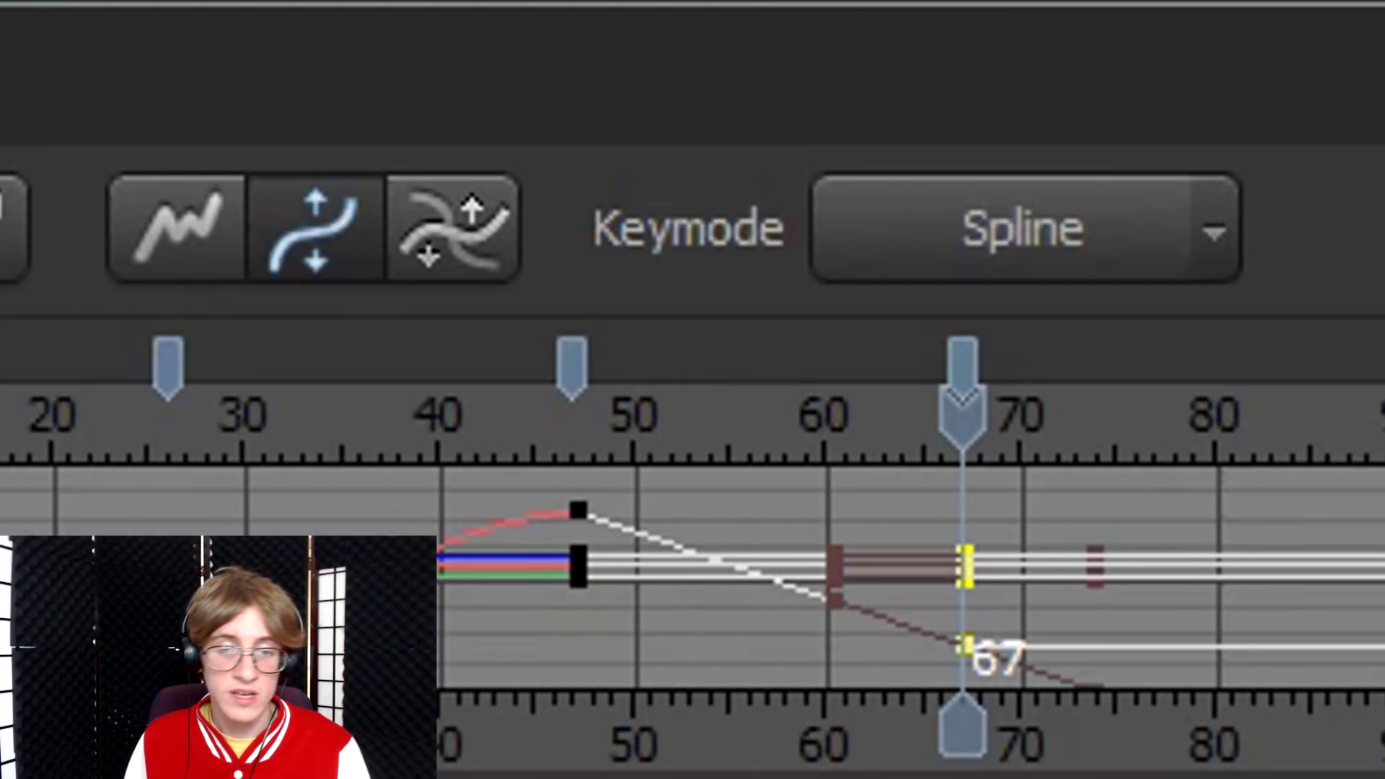
key(Up)
key(Down)
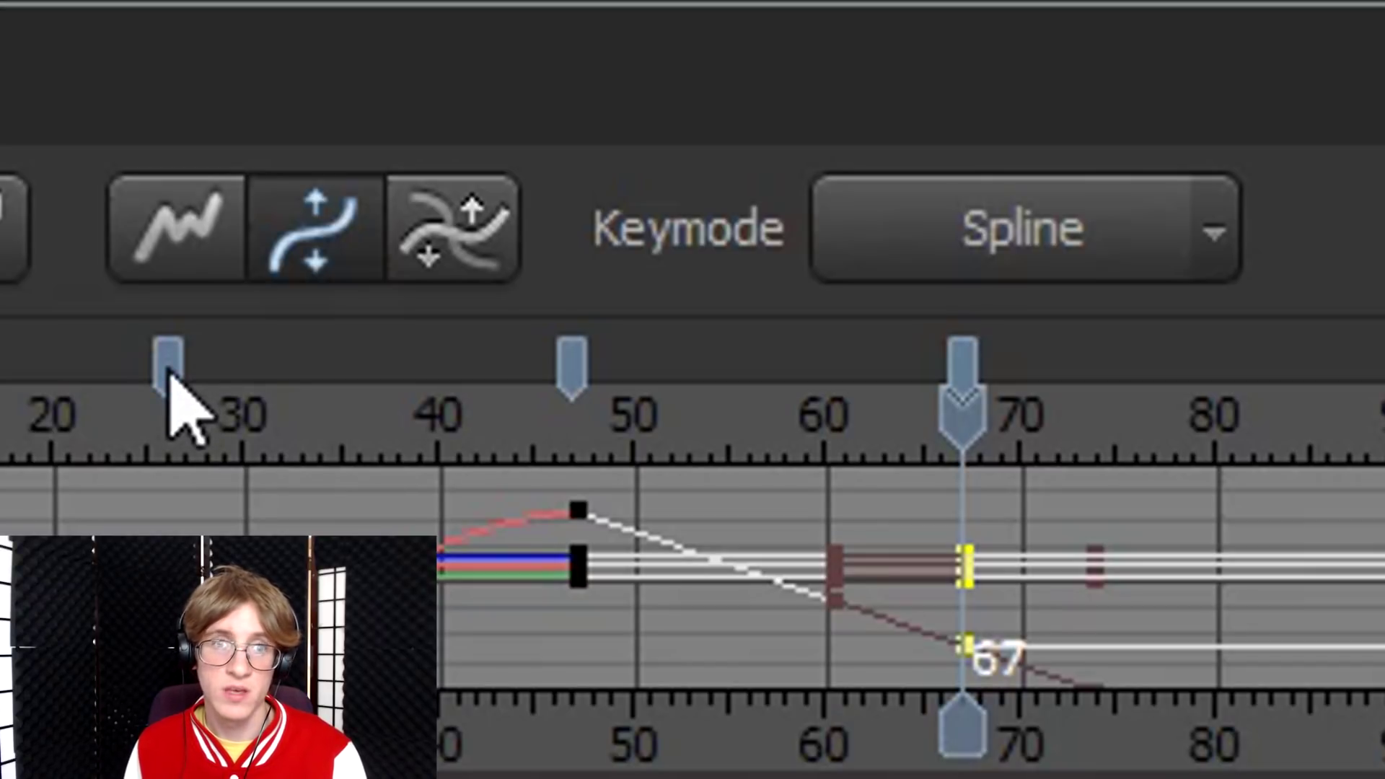
key(Up)
key(Down)
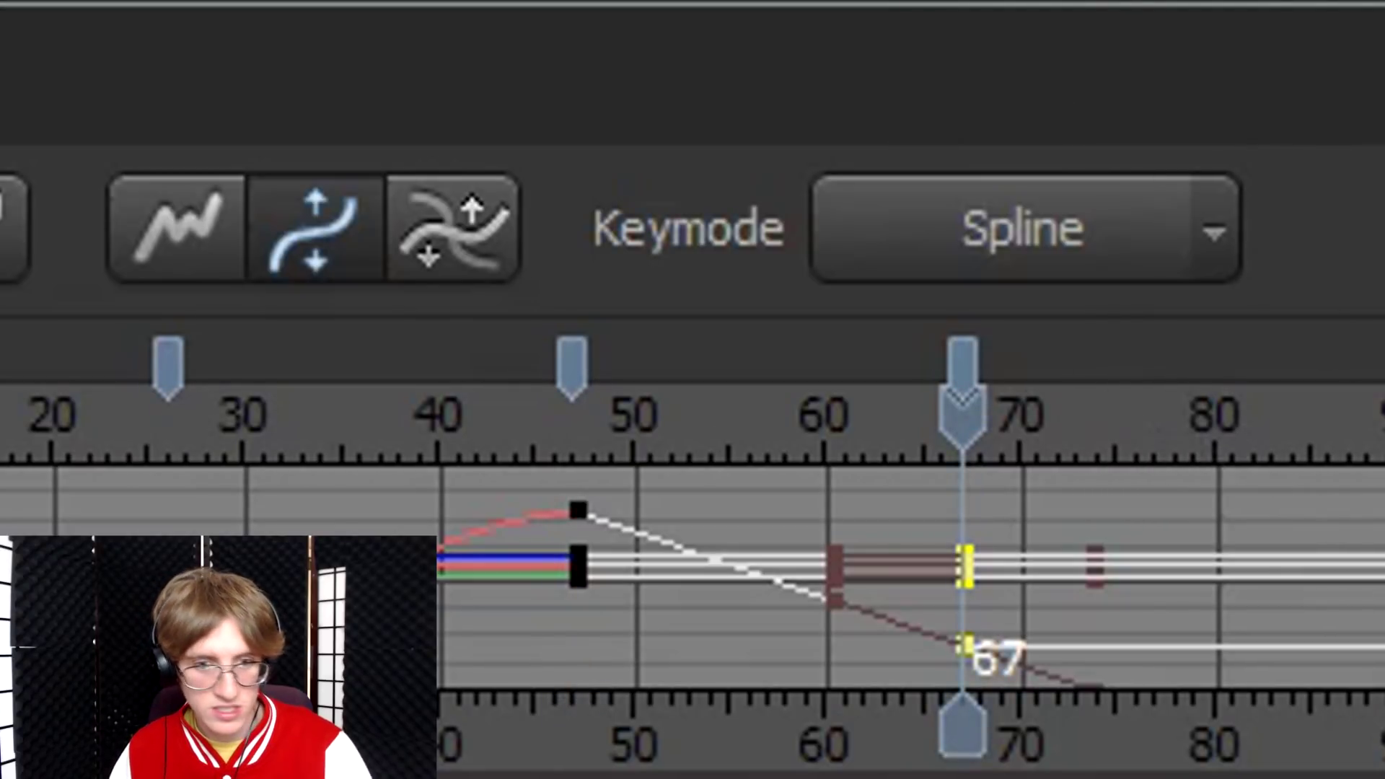
key(Home)
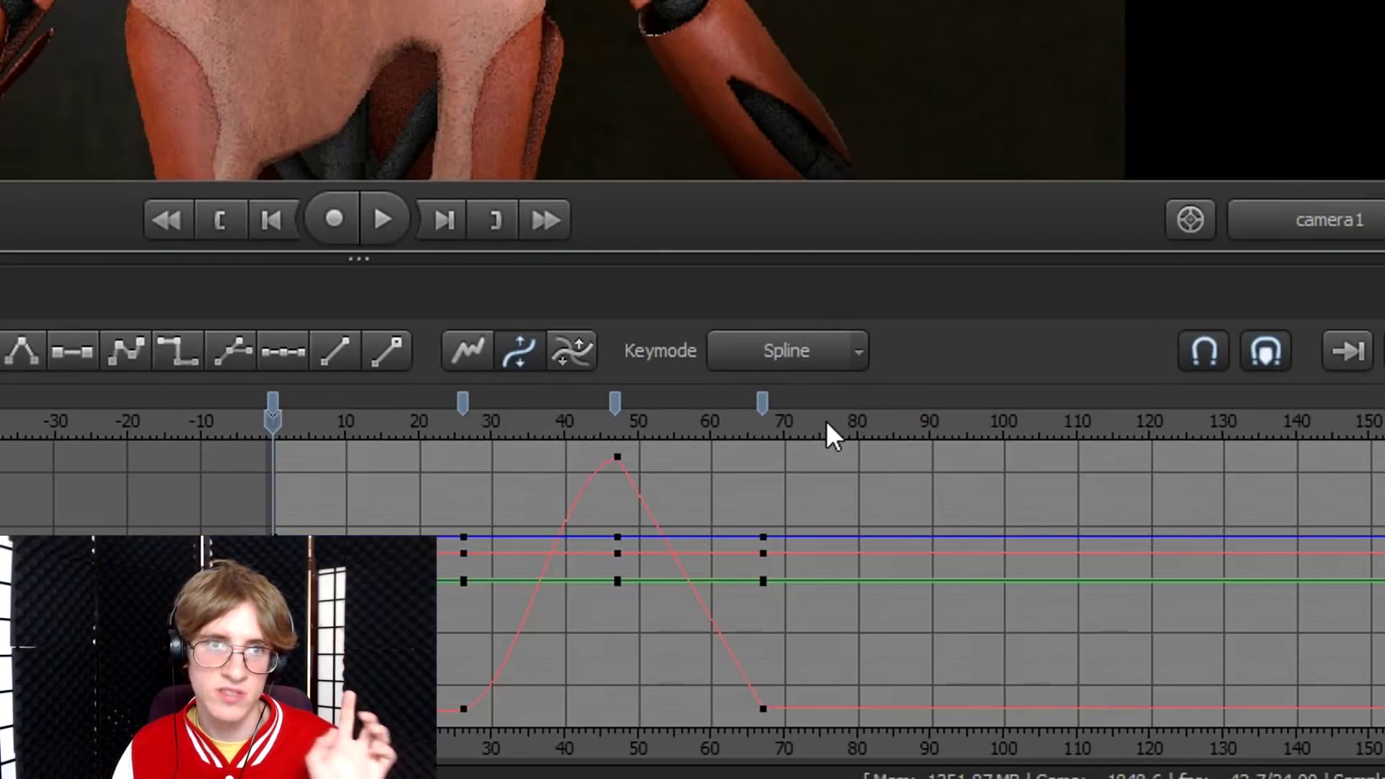
Step: Set the current time to frame 67 on the timeline ruler
click(770, 426)
drag(772, 426, 763, 425)
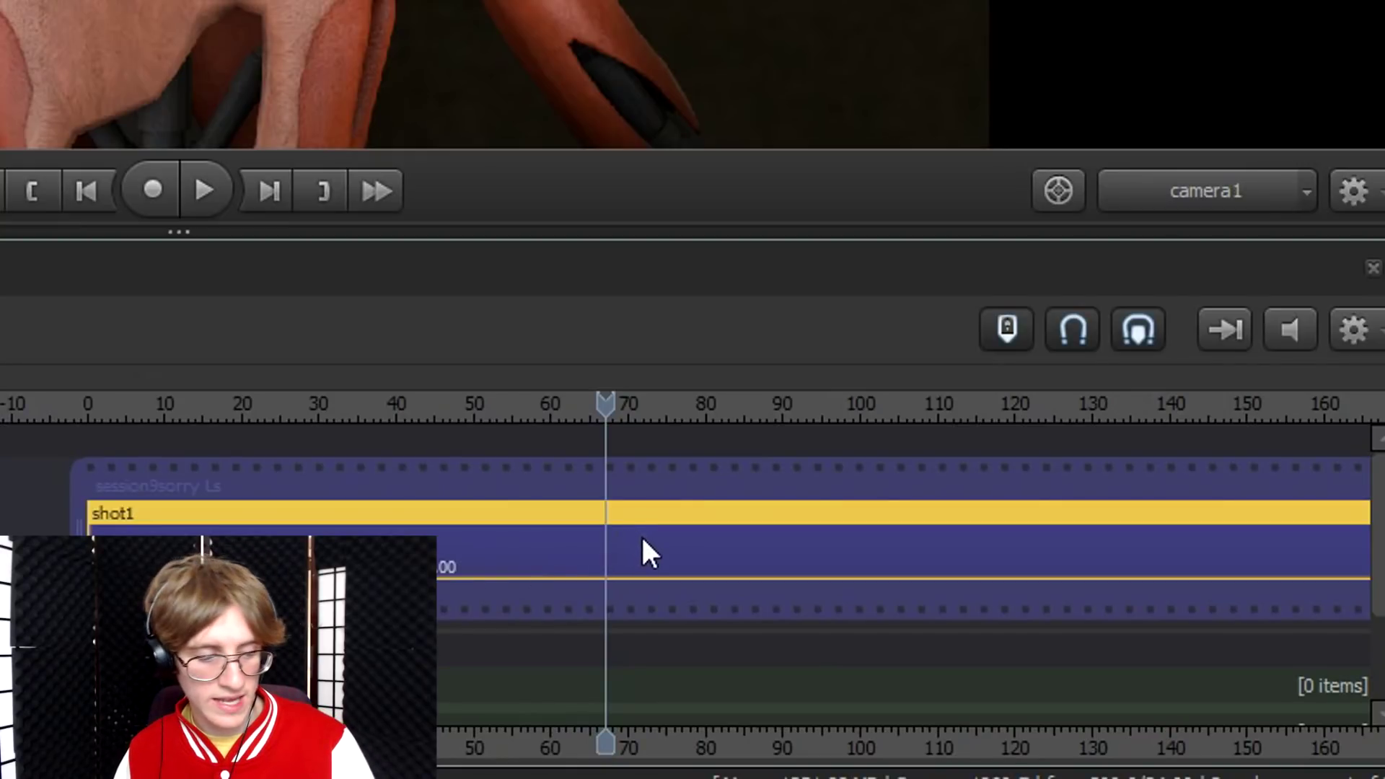
Step: Split the clip at frame 67 into shot1 and shot2, then select shot1
mouse_move(641, 540)
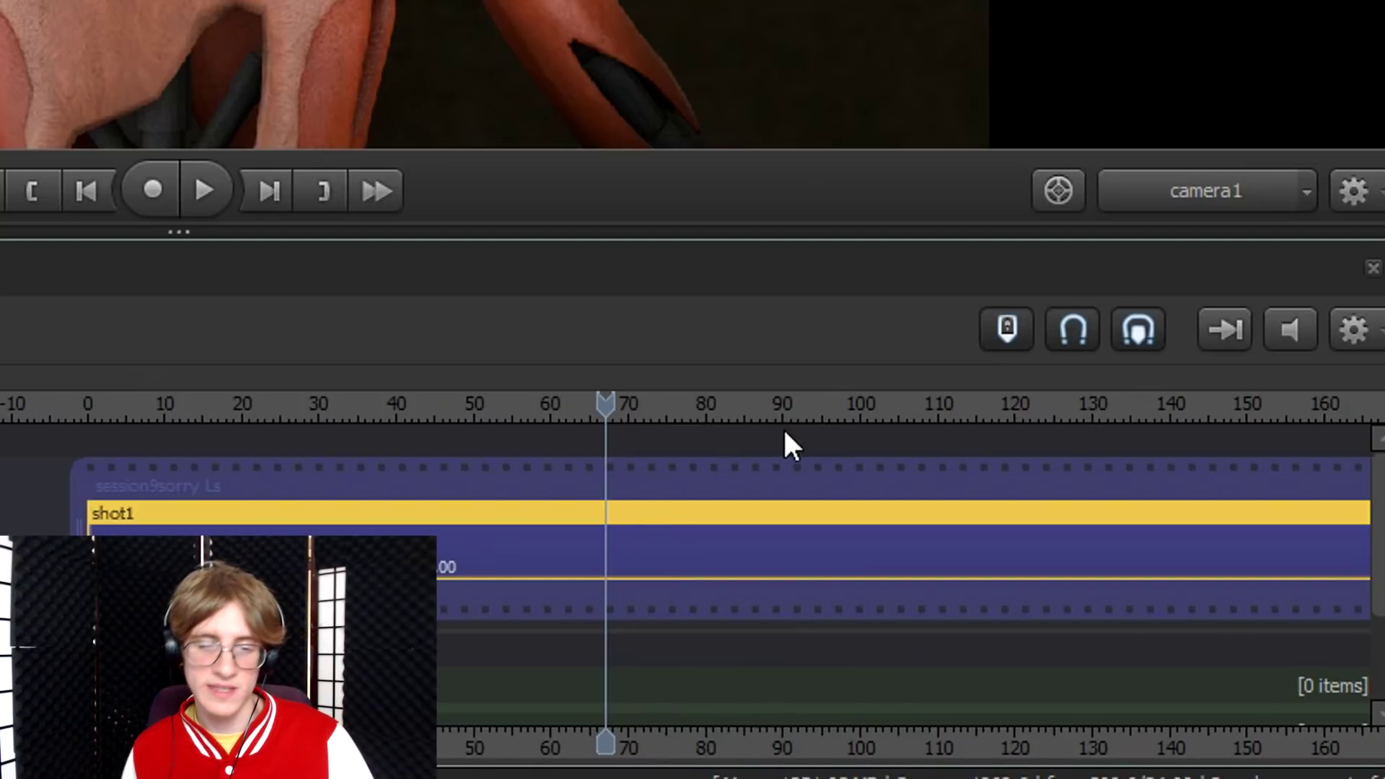
key(b)
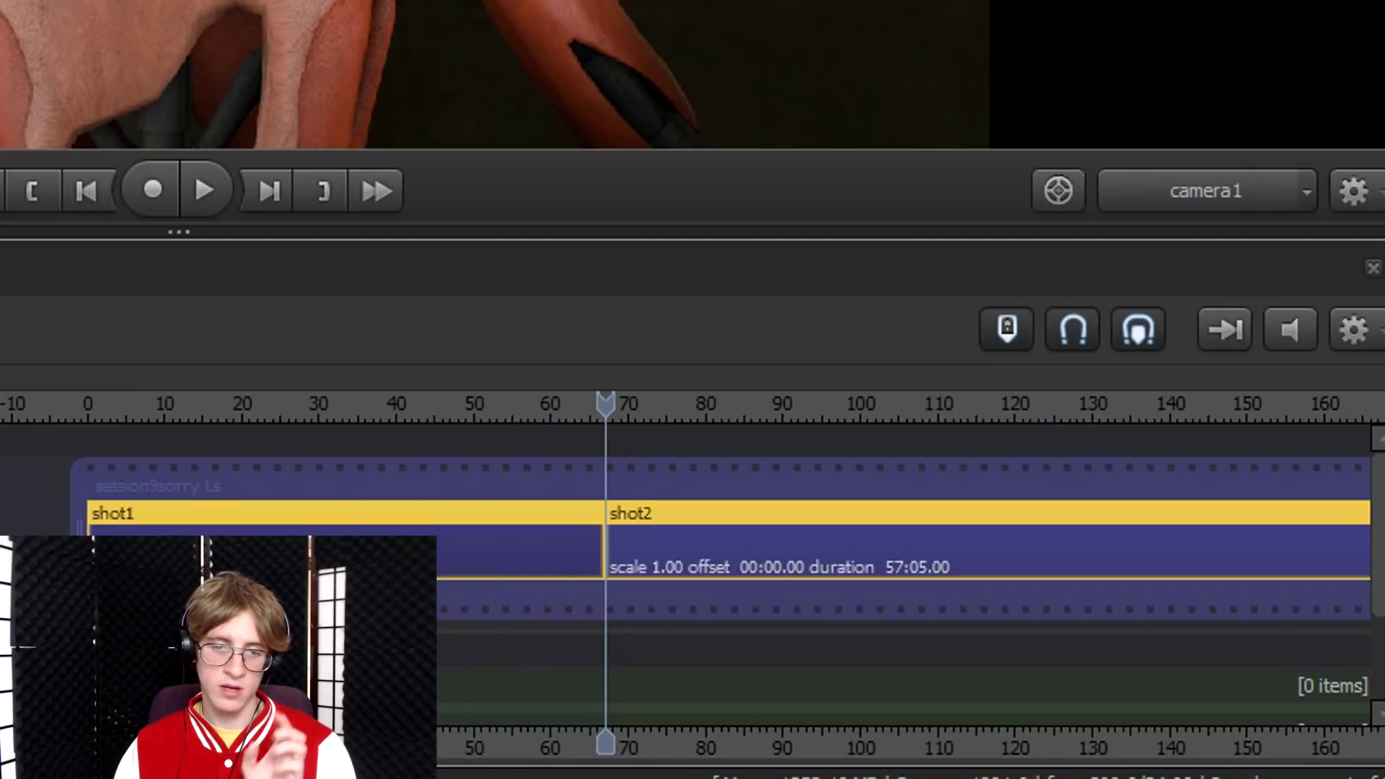
click(342, 554)
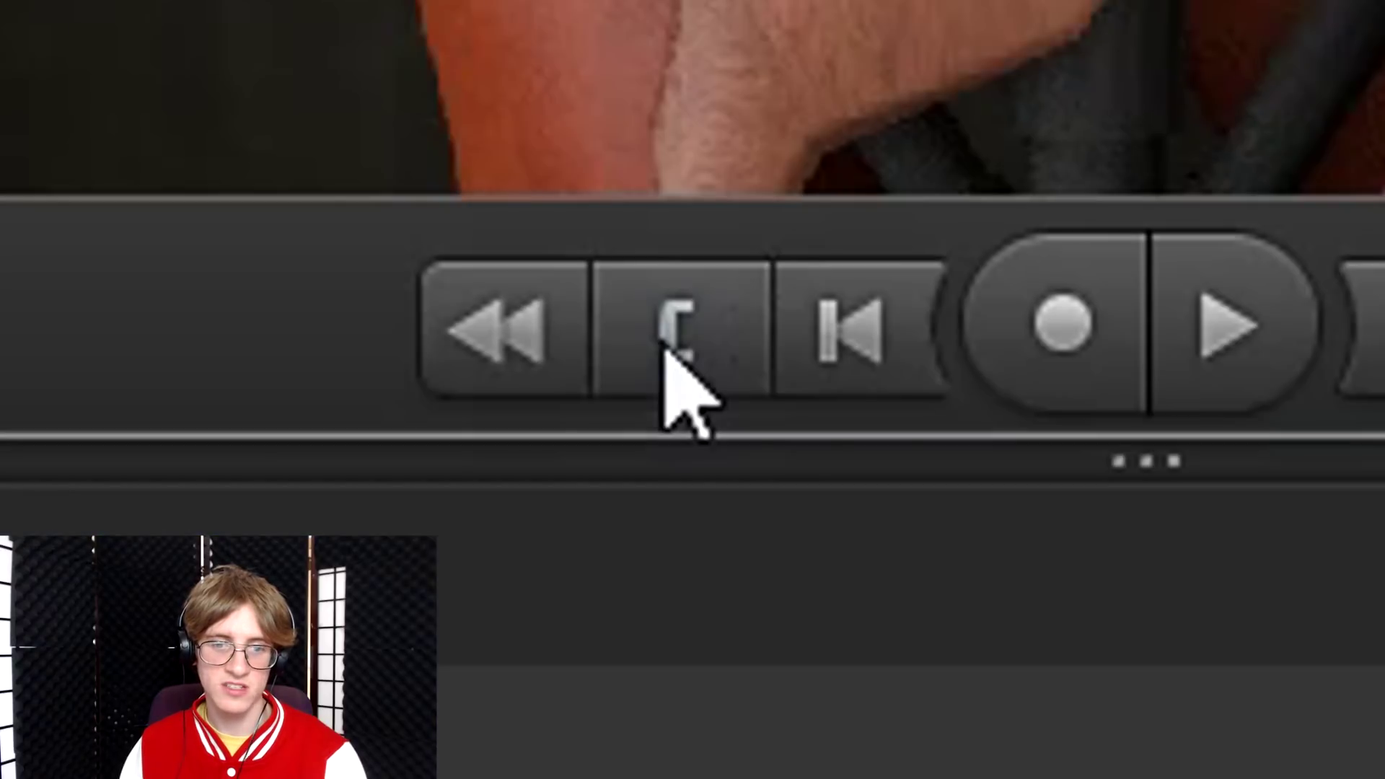
Step: Drag shot1's start earlier so Foxy's head keys fall at frames 108, 129 and 150
click(32, 192)
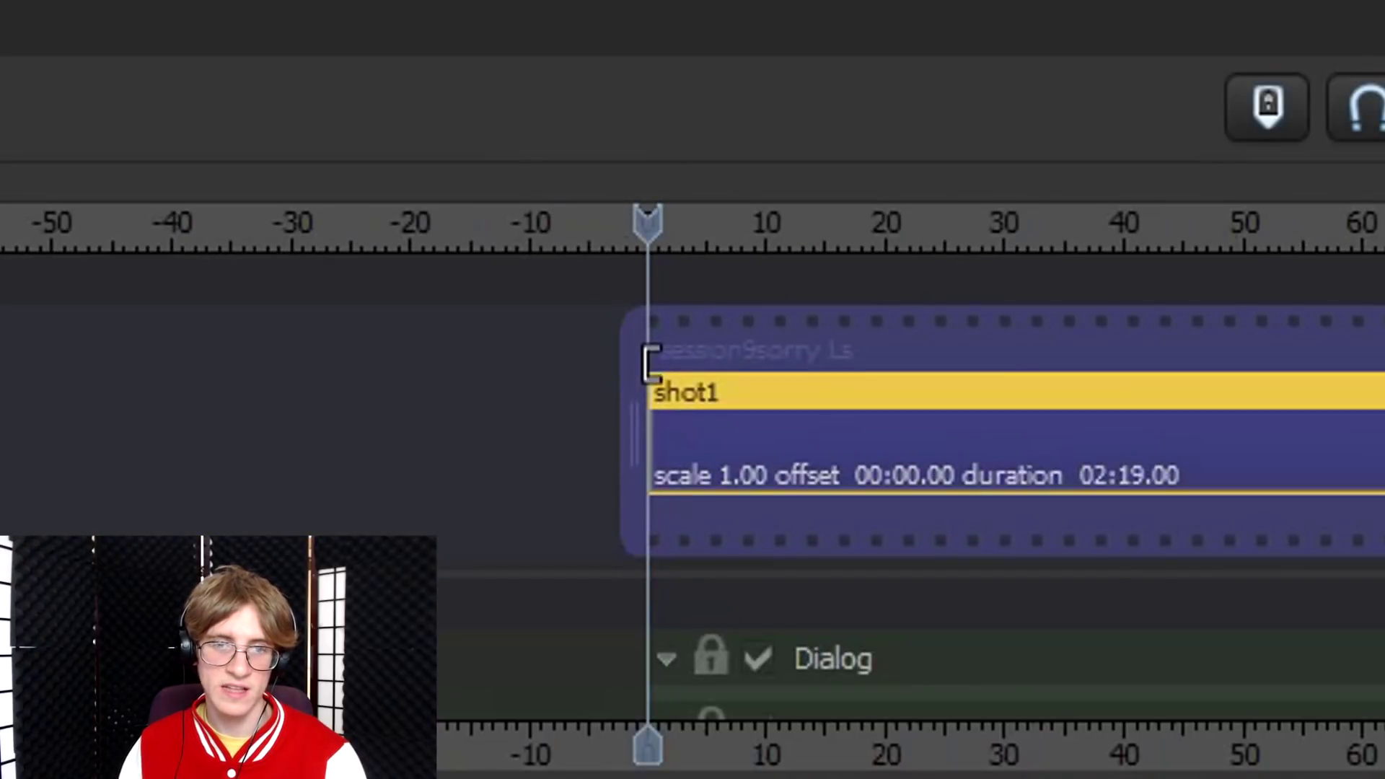
scroll(775, 444, down, 3)
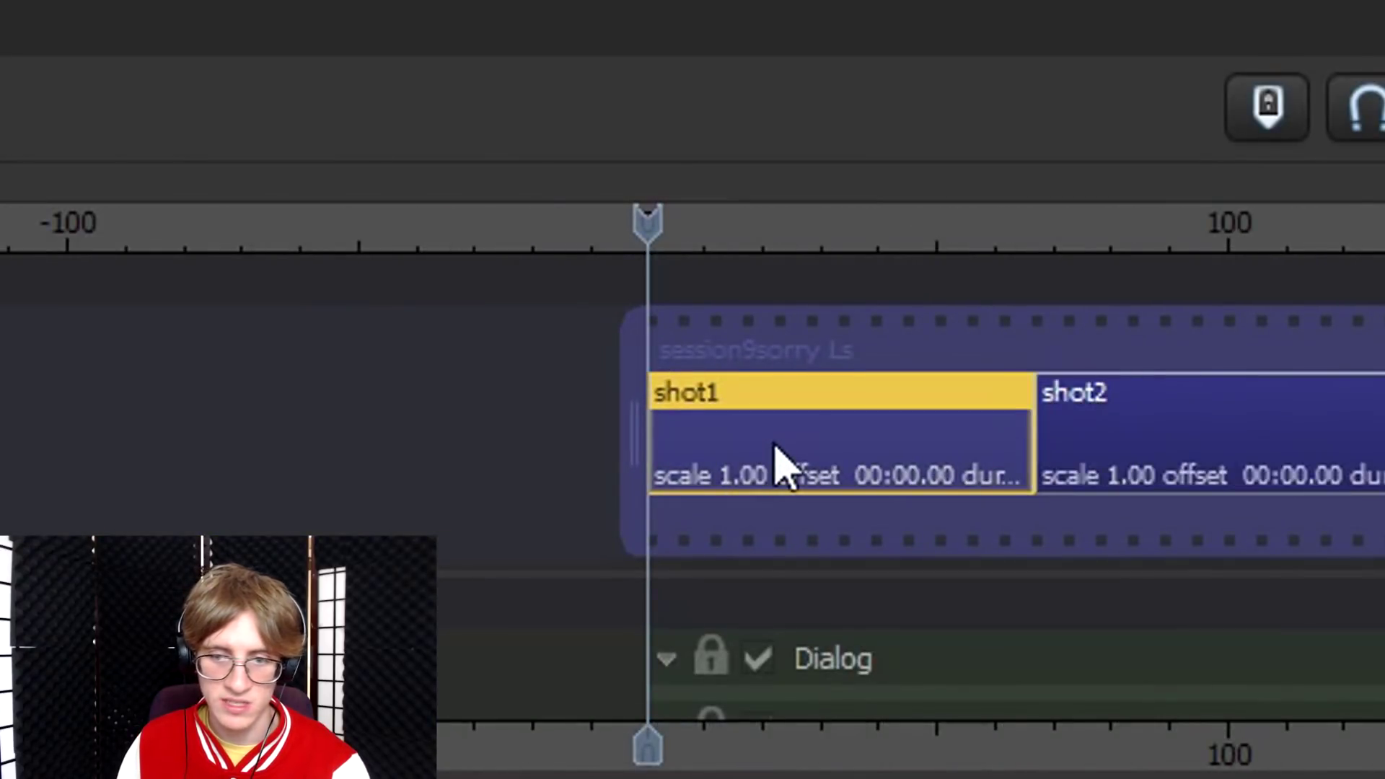
scroll(776, 456, up, 2)
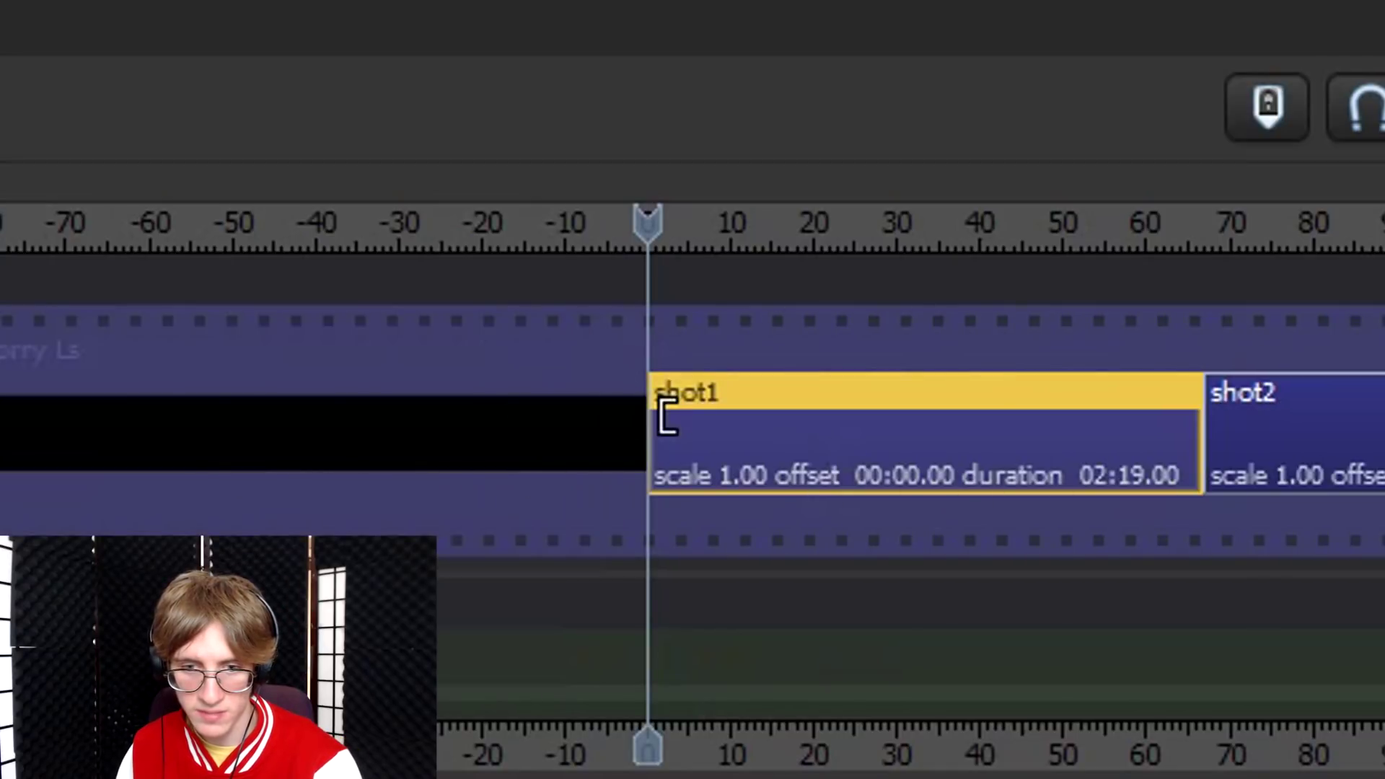
drag(660, 420, 617, 422)
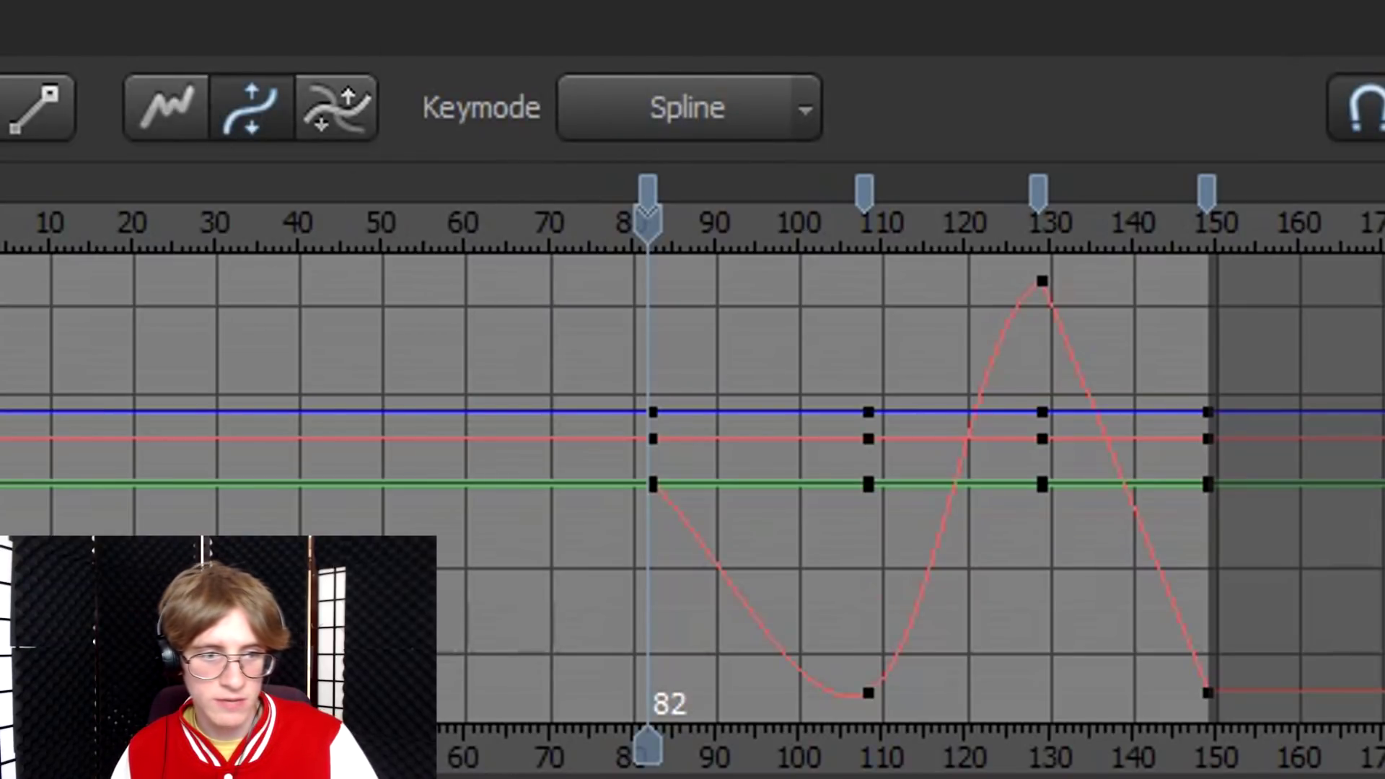
Step: In the clip view, split shot1 at frame 82 and select the new shot3
key(F2)
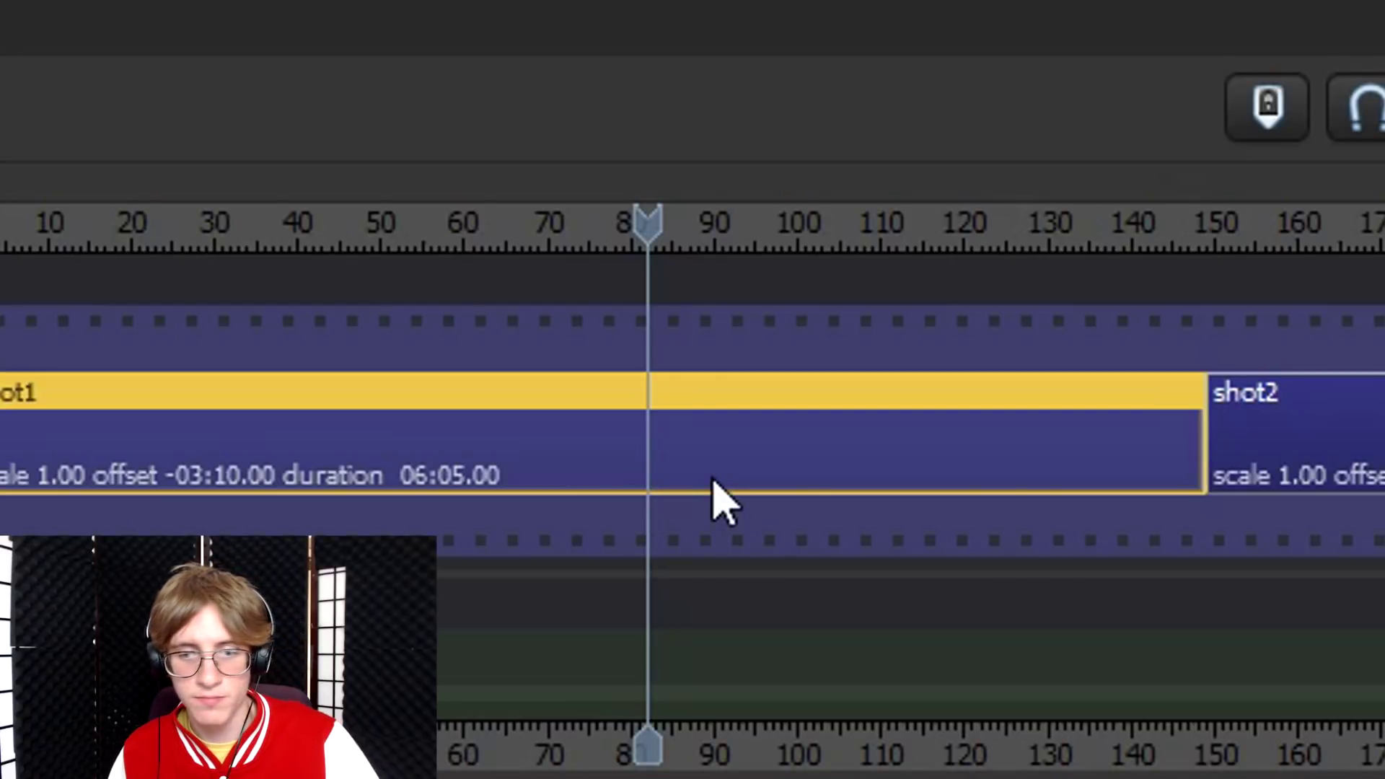
key(b)
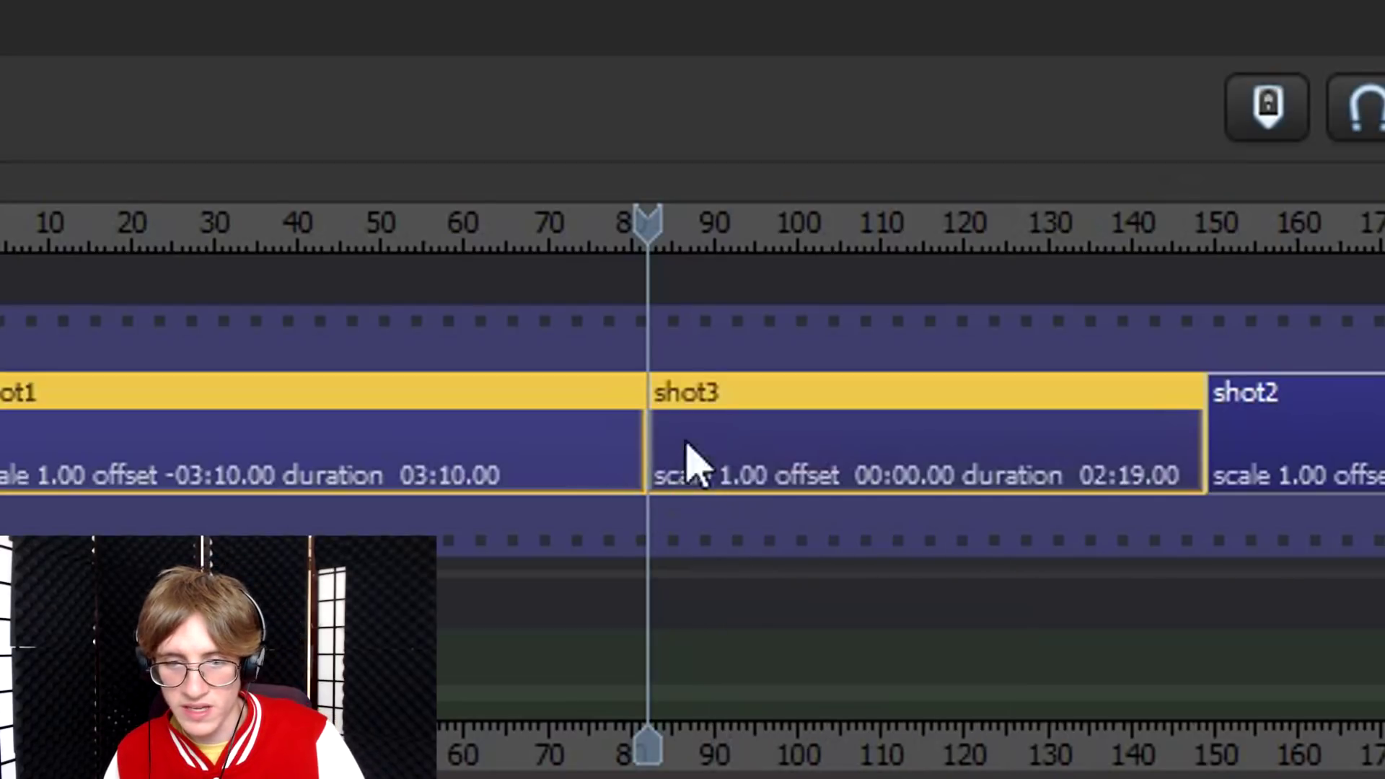
click(740, 436)
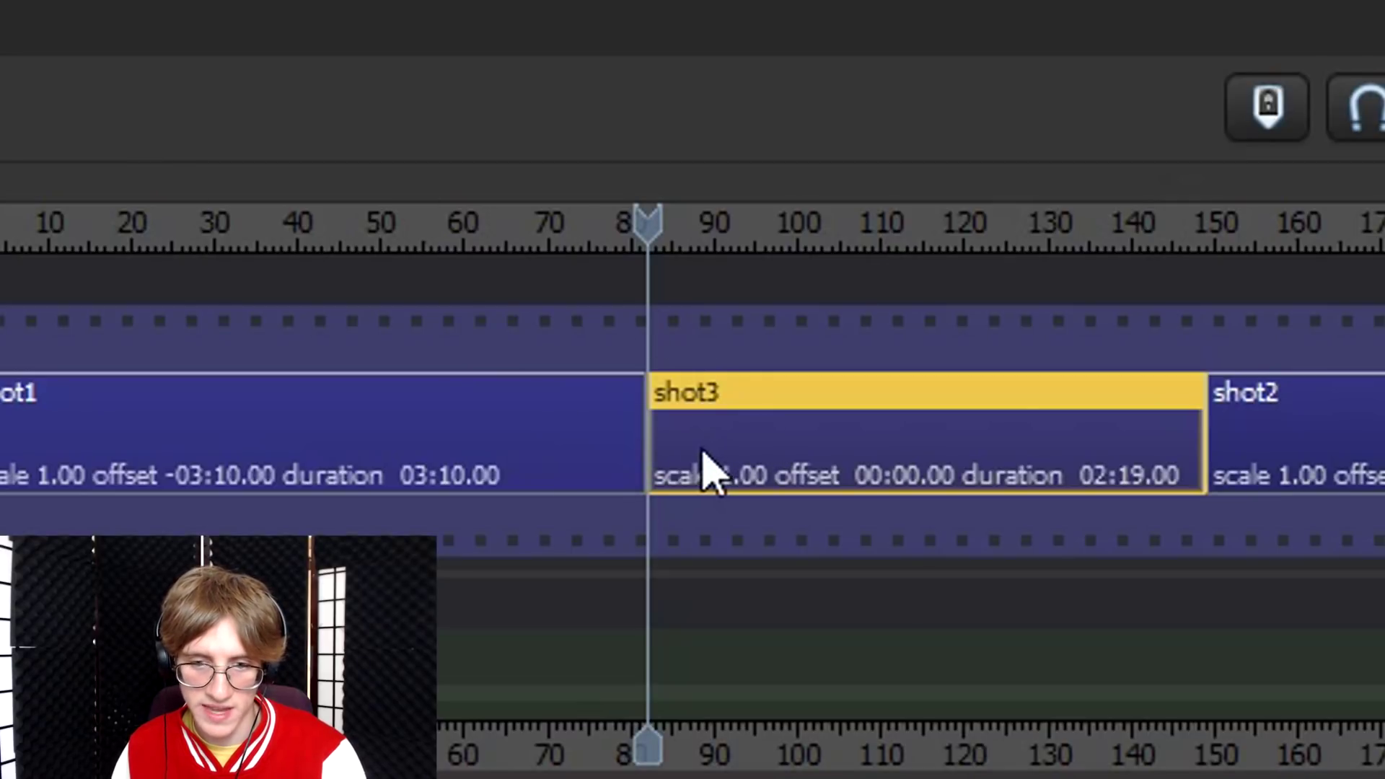
Step: Check shot3's curves in the Graph Editor, stepping to its first and last keys
key(F4)
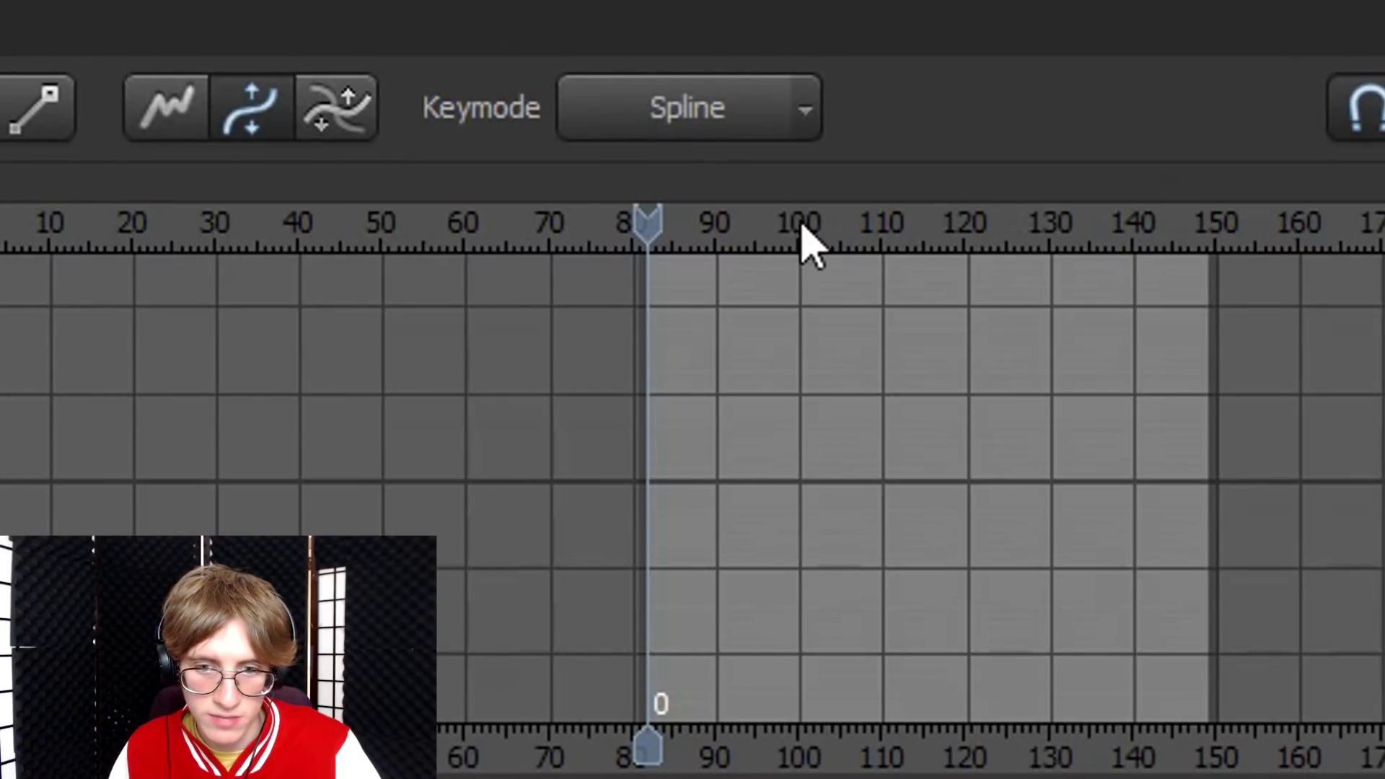
drag(647, 224, 690, 224)
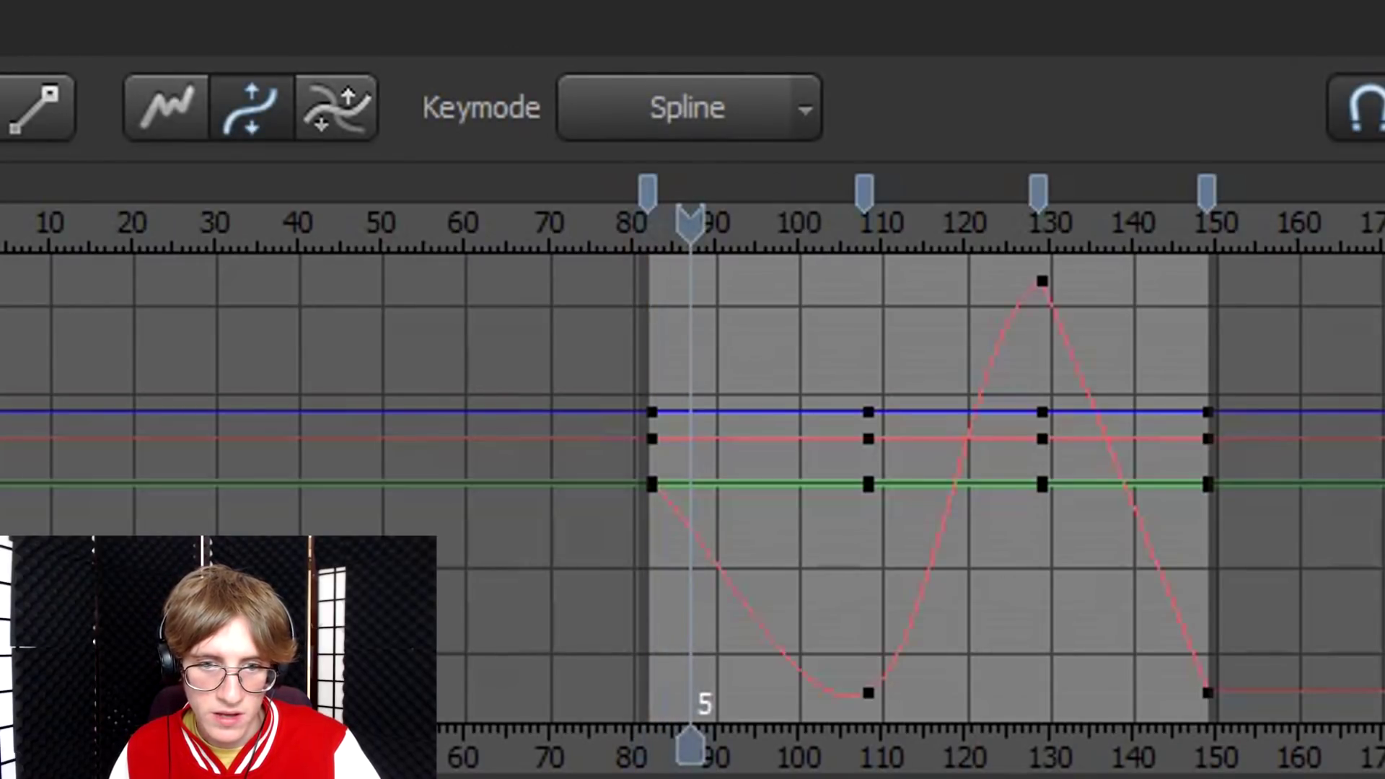
key(Up)
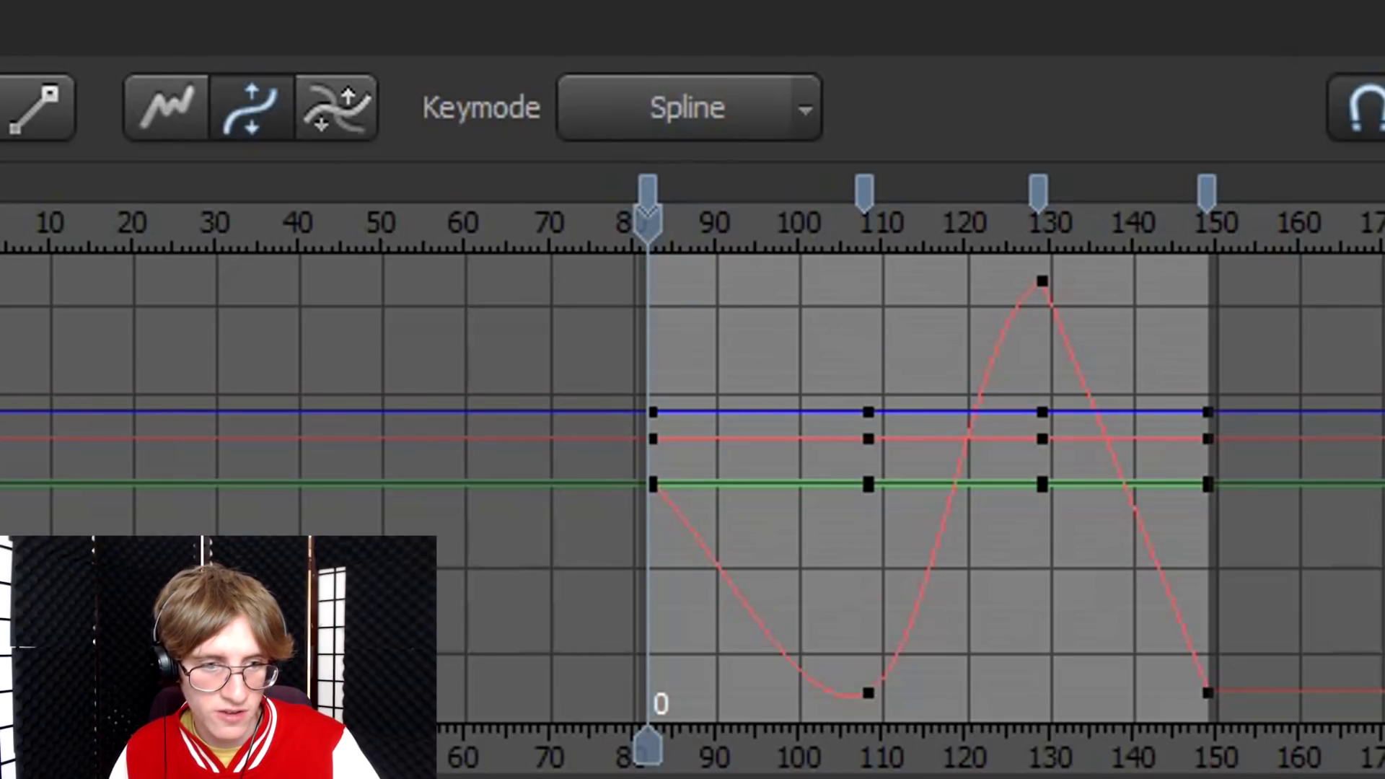
key(F2)
key(F4)
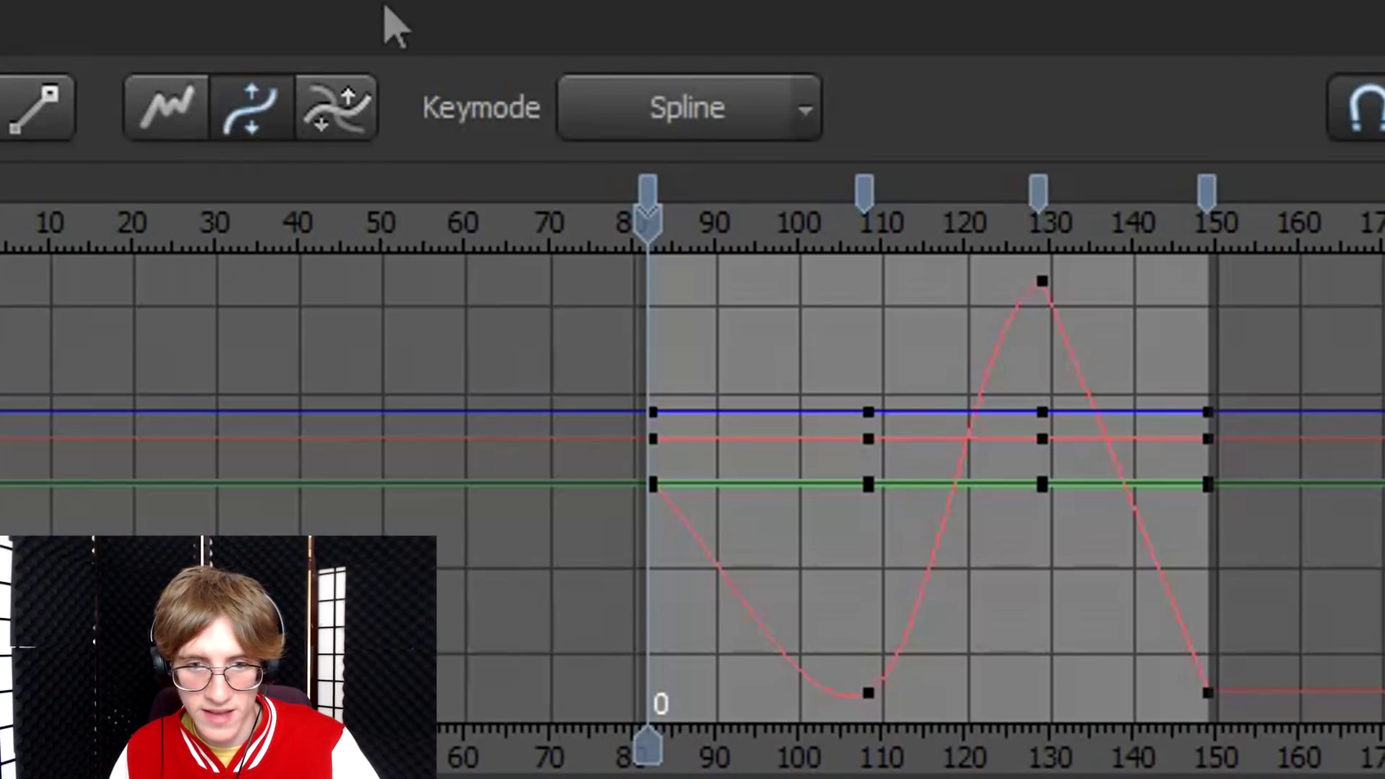
key(Down)
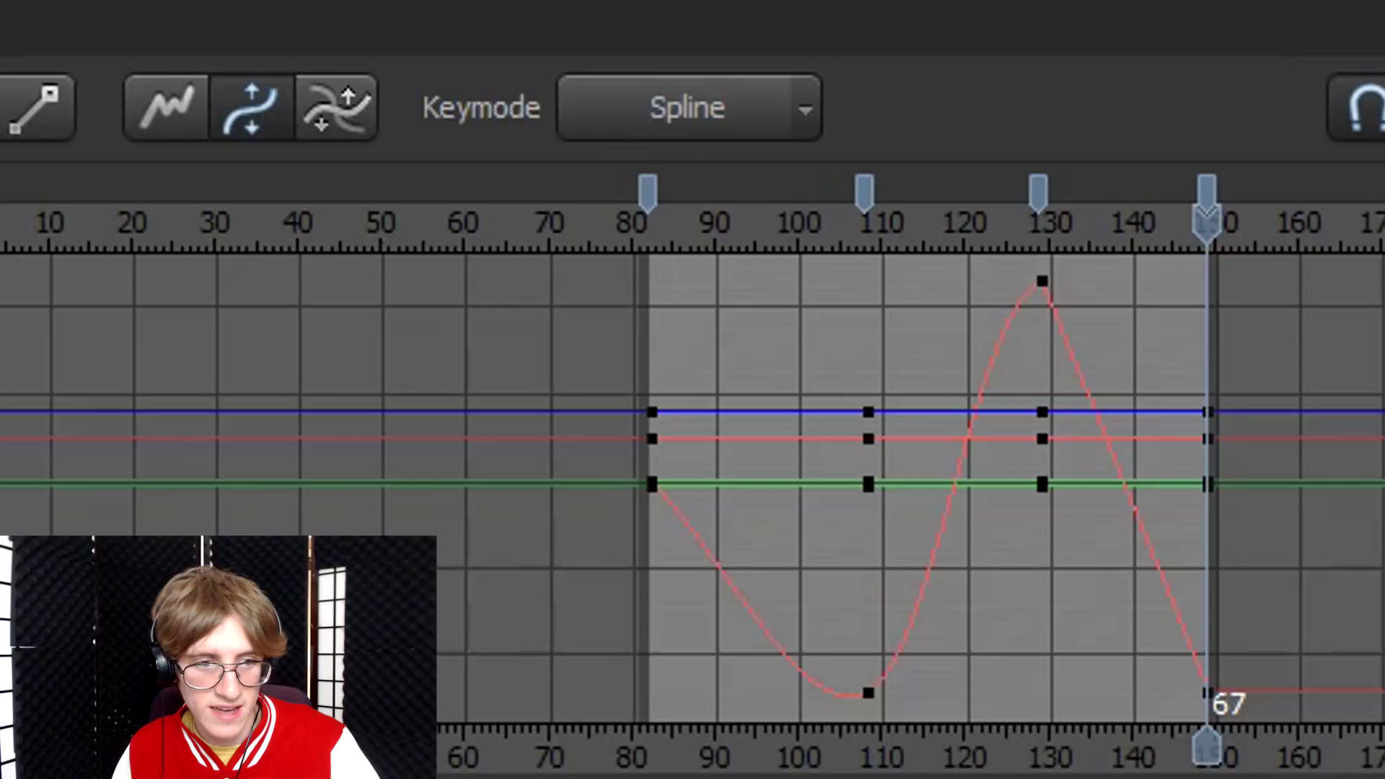
key(F2)
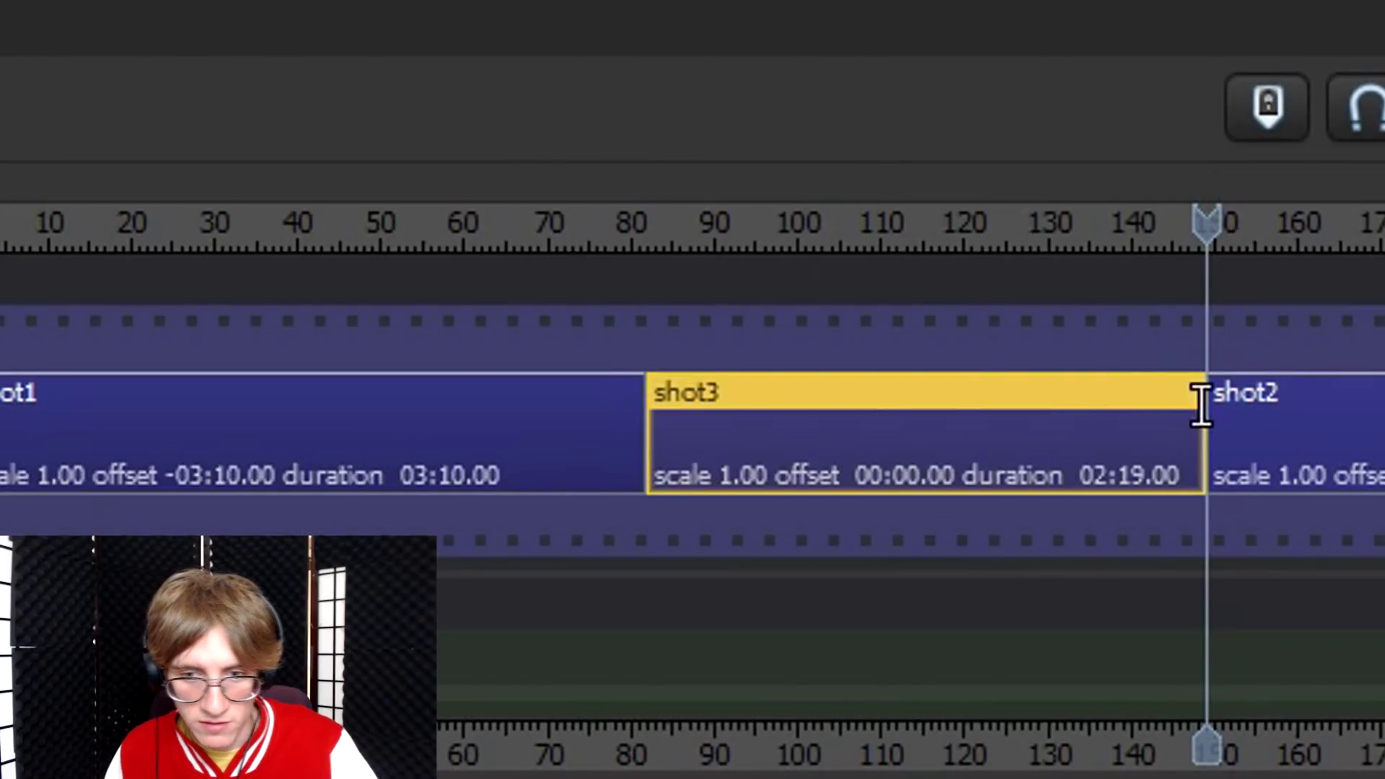
scroll(1222, 430, up, 2)
scroll(1217, 453, down, 2)
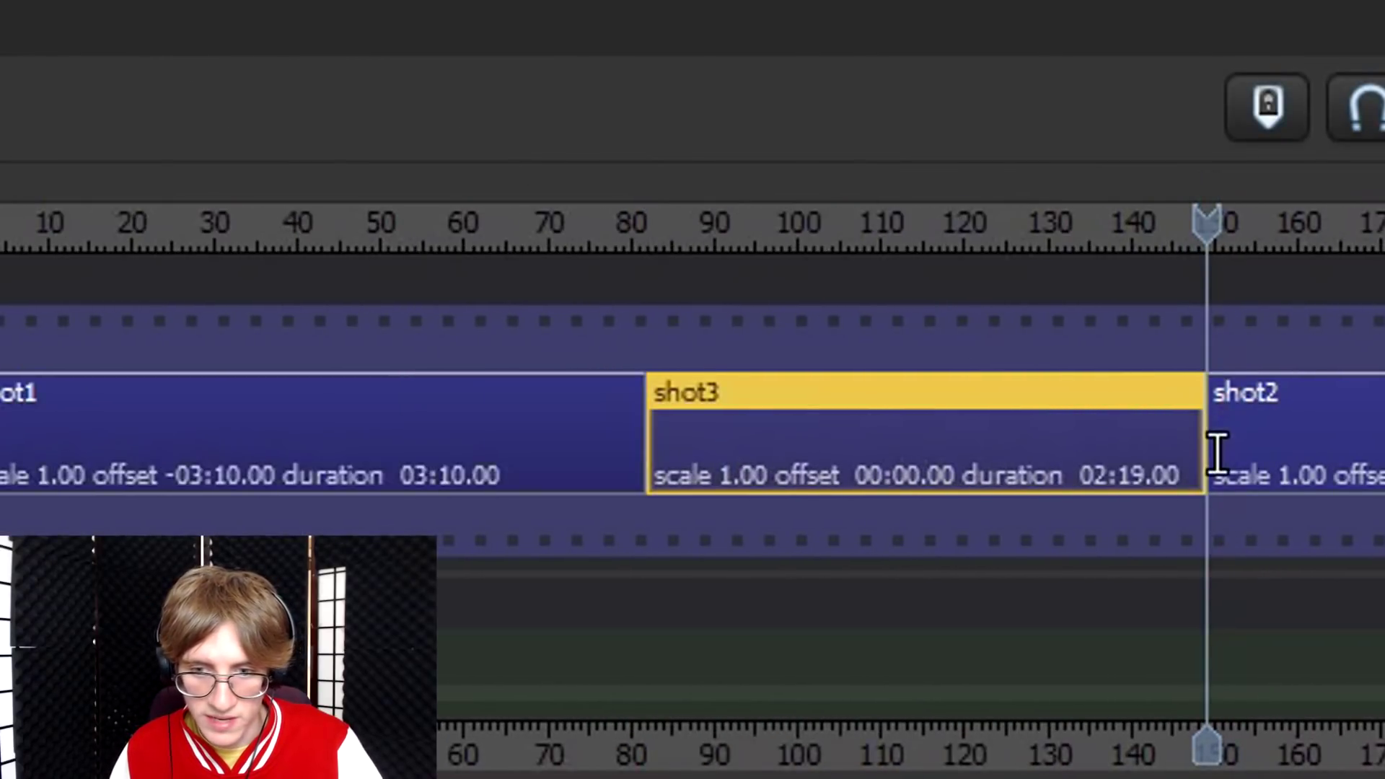
scroll(1218, 454, up, 2)
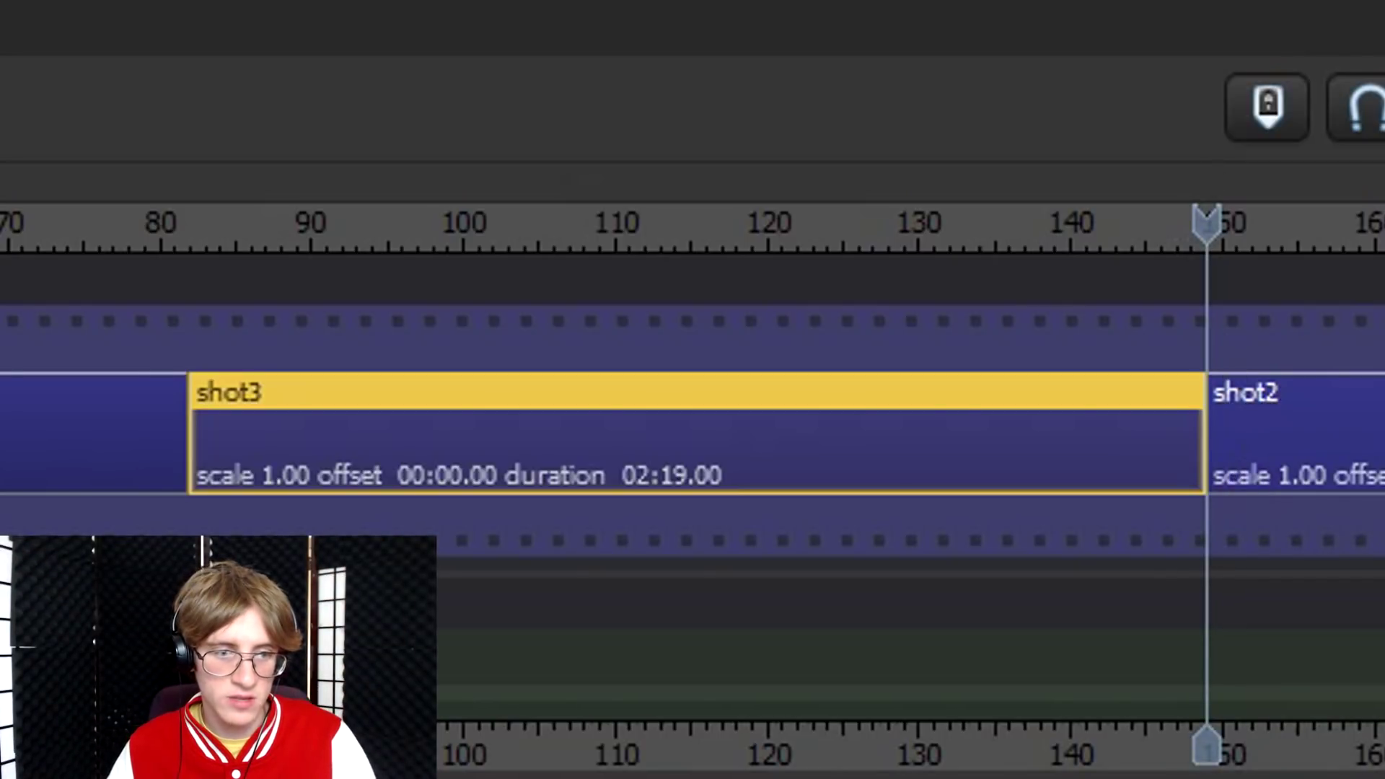
Step: Drag shot3's right edge left to shorten it from its 02:19.00 duration
key(F4)
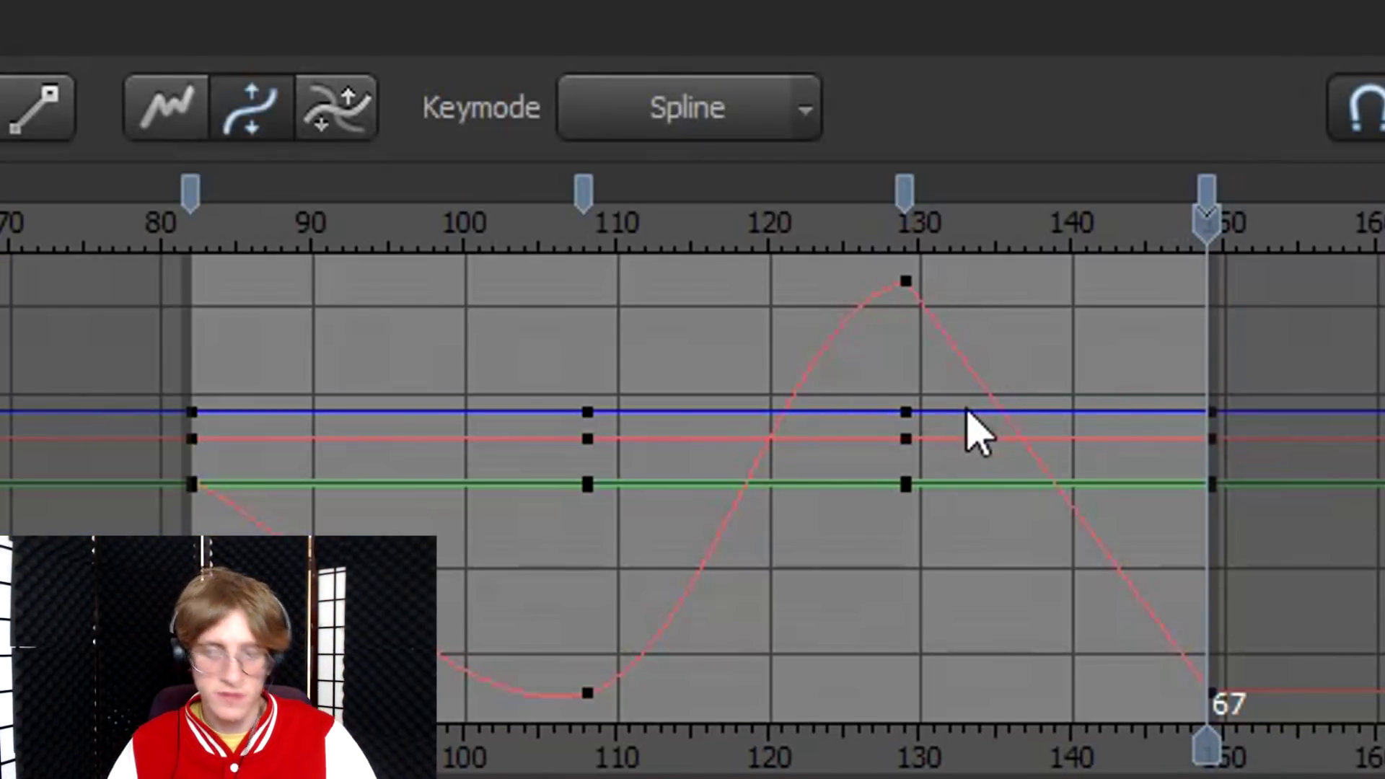
key(F4)
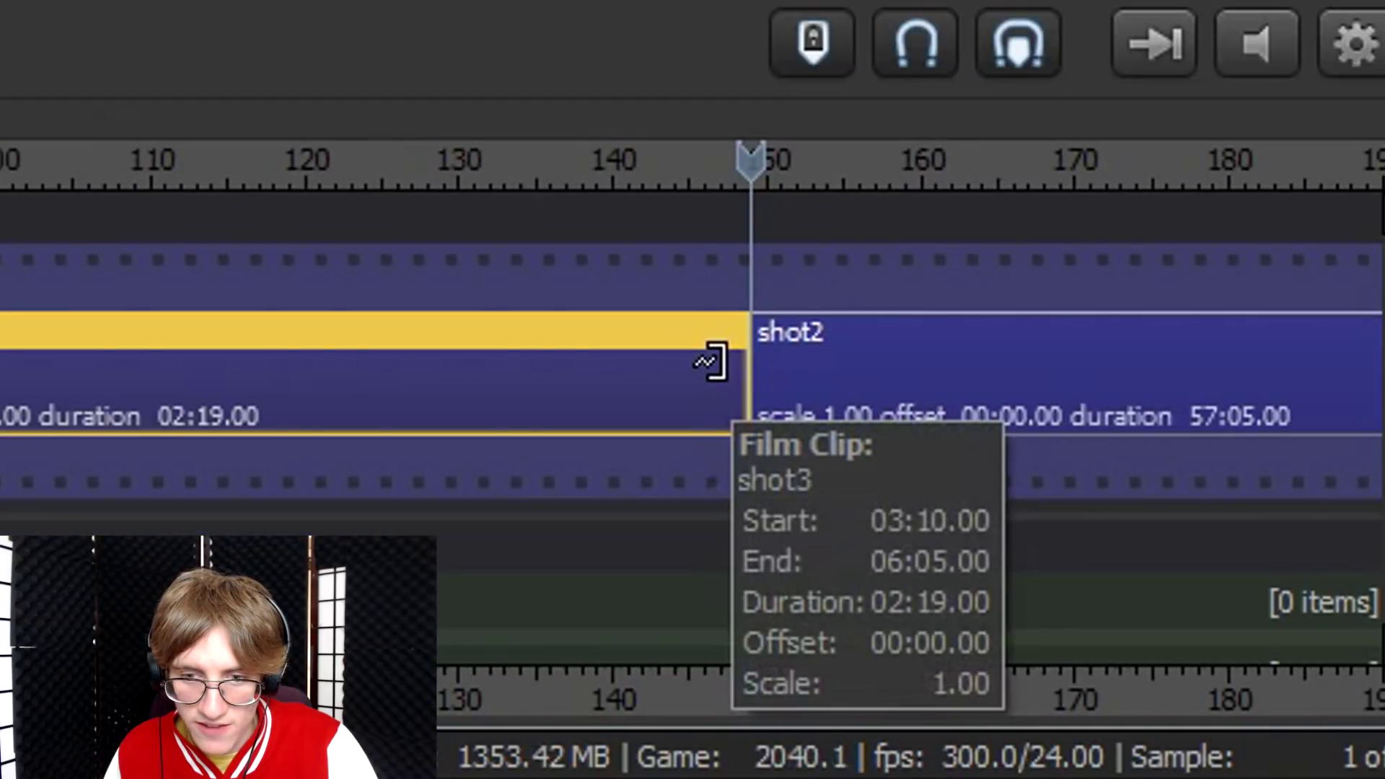
drag(711, 362, 375, 386)
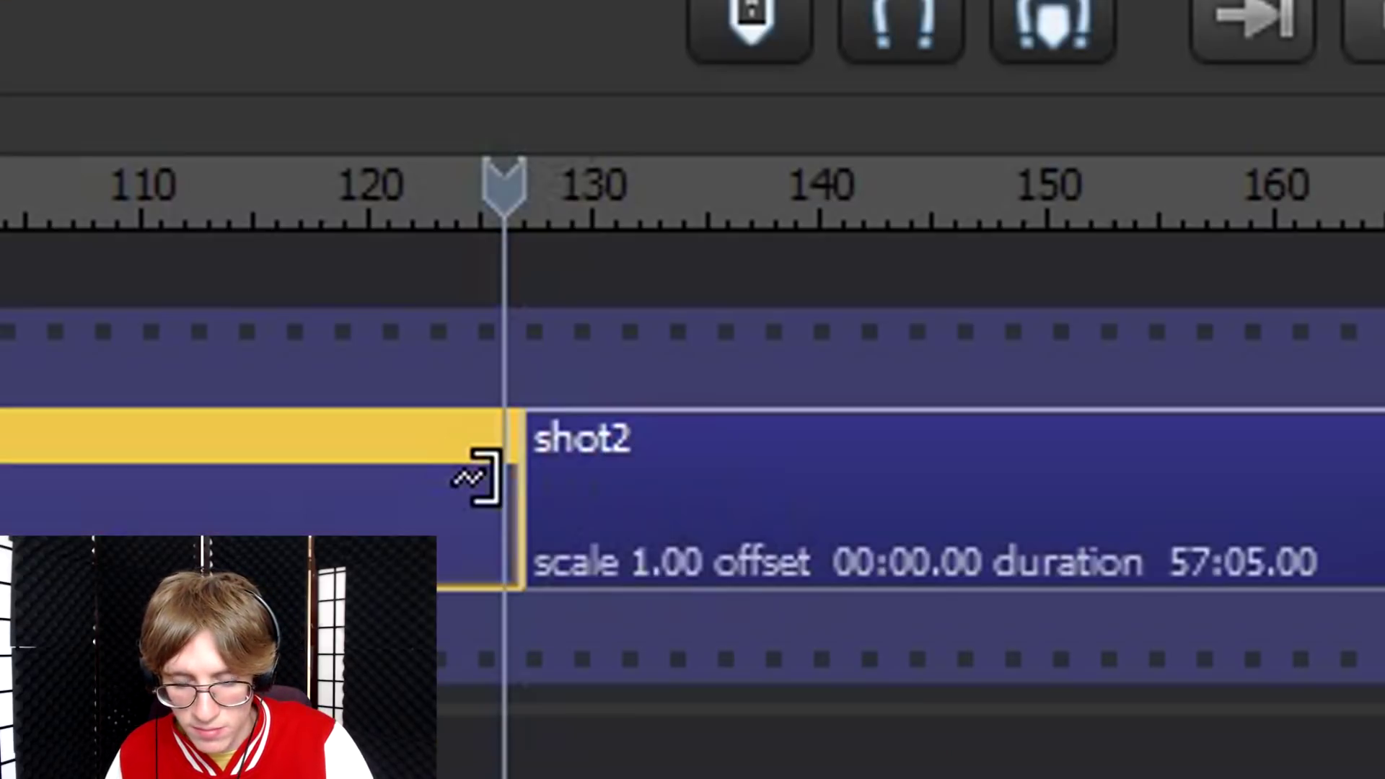
Step: Drag shot2's left edge rightward in the Clip Editor to trim its beginning
drag(478, 473, 1381, 583)
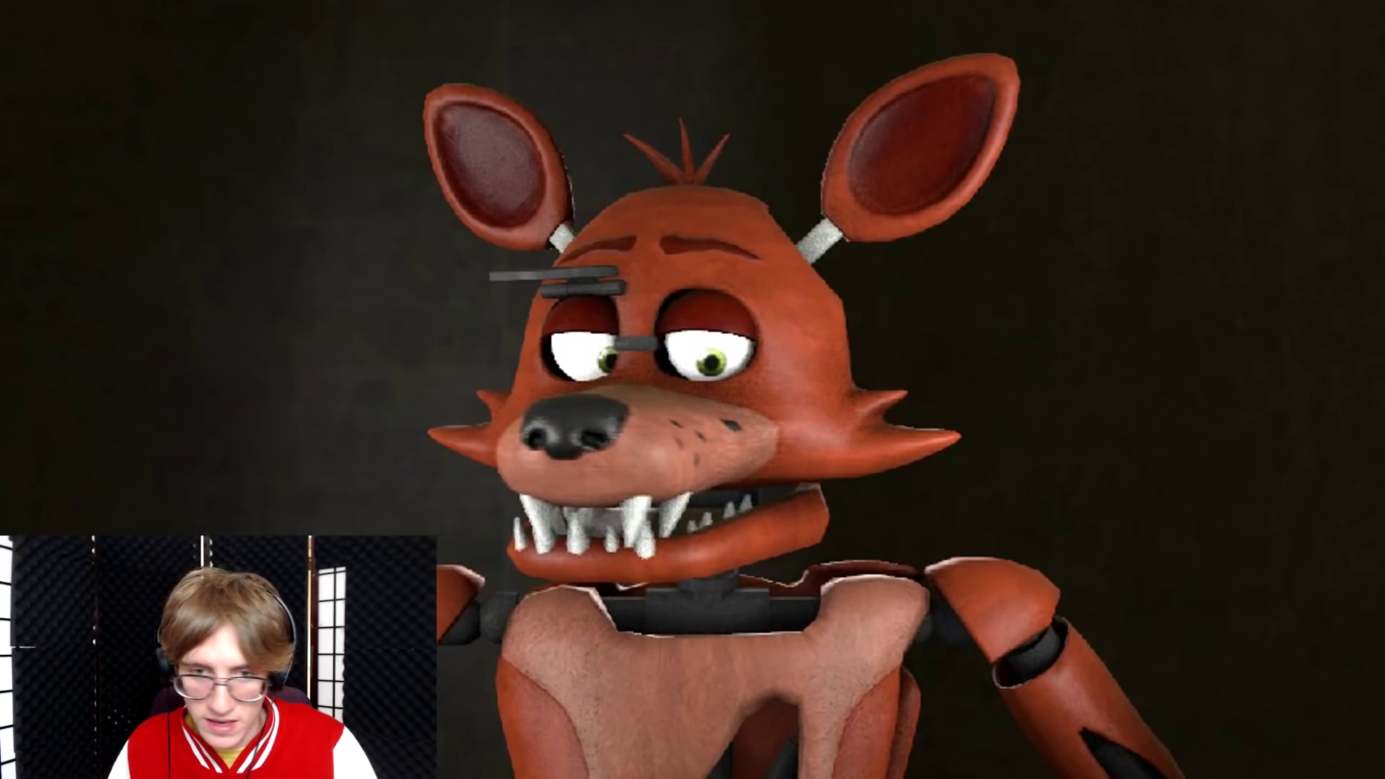